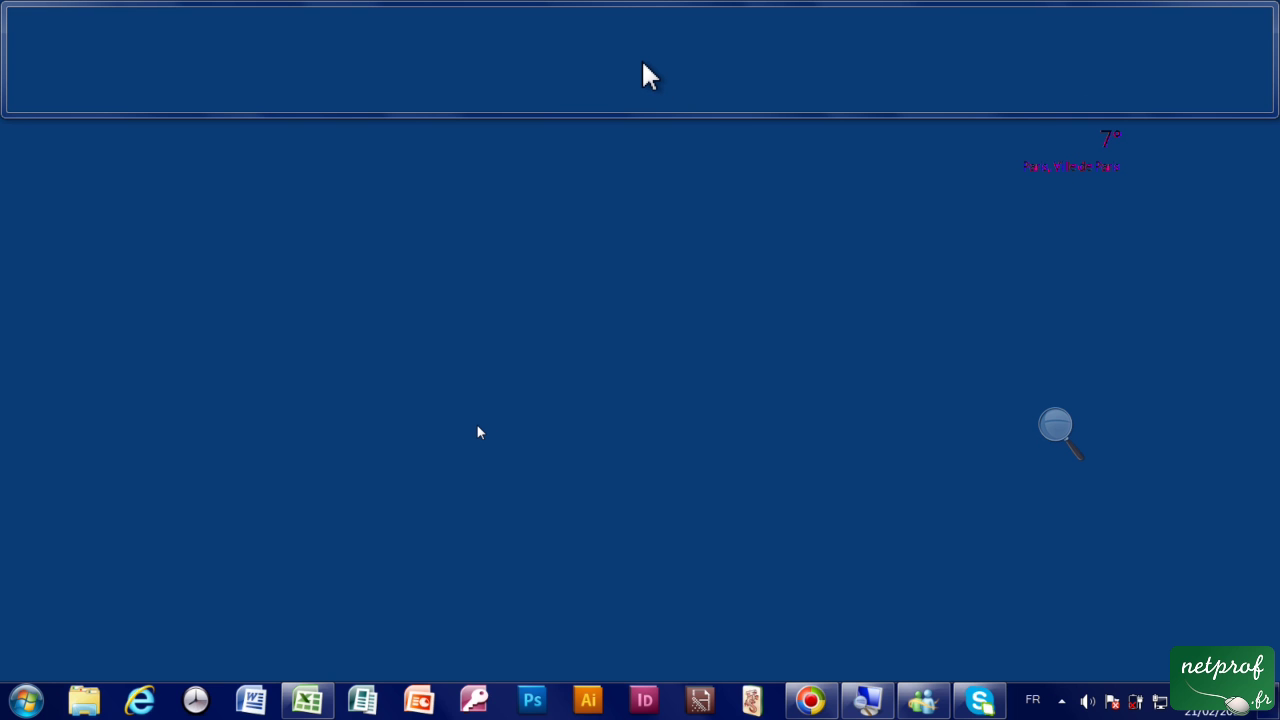
# Restore the Classeur1 window, glance at Feuil2's actors table, then return to Feuil1's grades
pyautogui.click(320, 706)
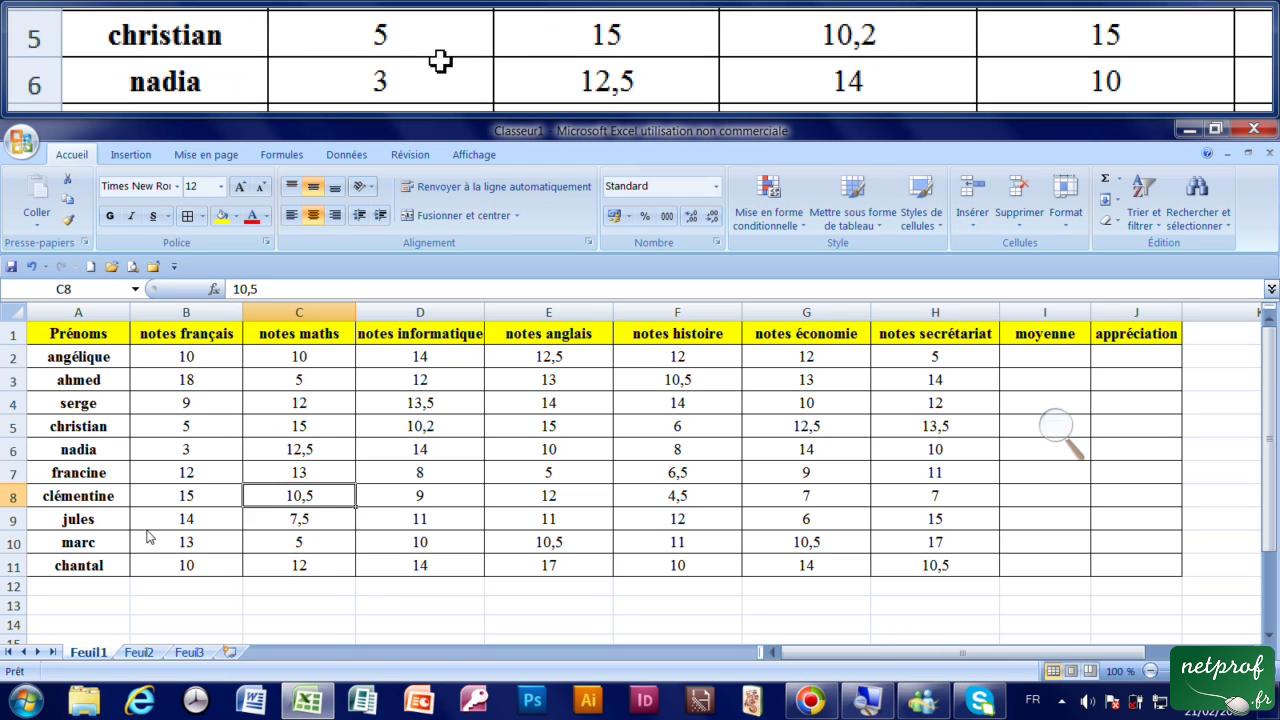
pyautogui.click(136, 650)
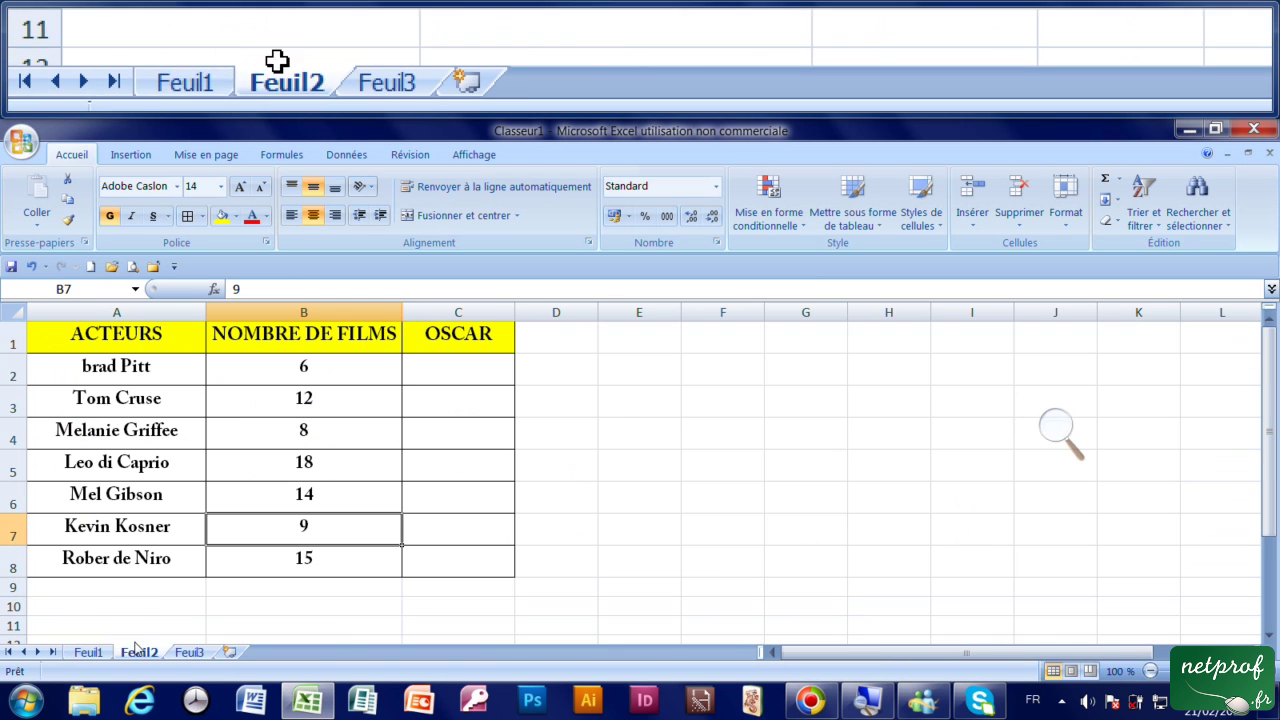
pyautogui.click(103, 654)
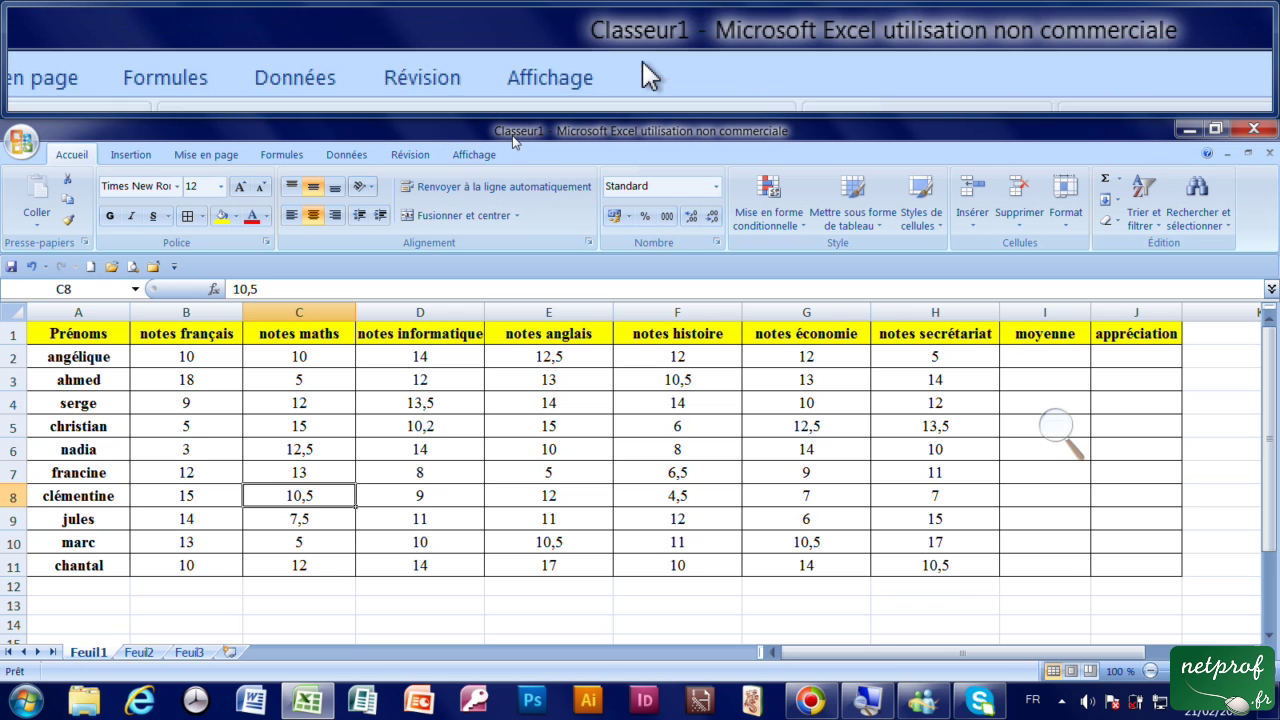
# Save the workbook as 'fonction si' in Excel 97-2003 format in Documents
pyautogui.click(21, 140)
pyautogui.moveTo(70, 330)
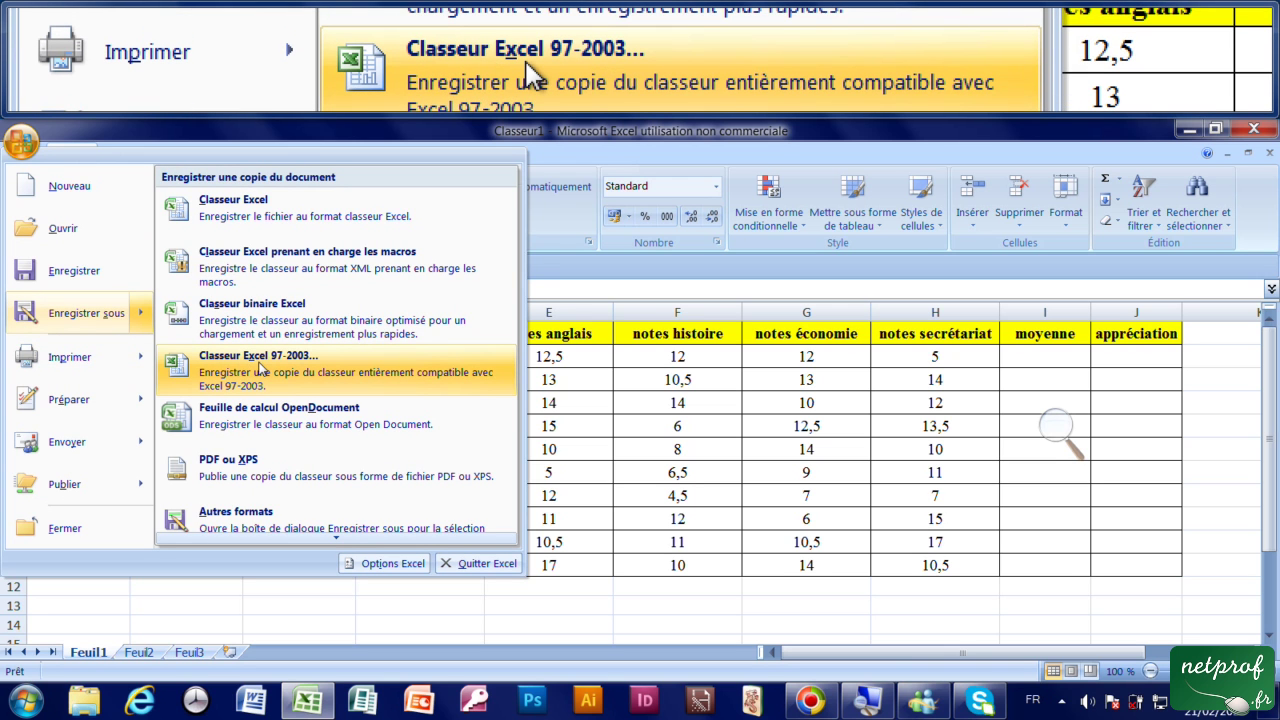
pyautogui.click(258, 368)
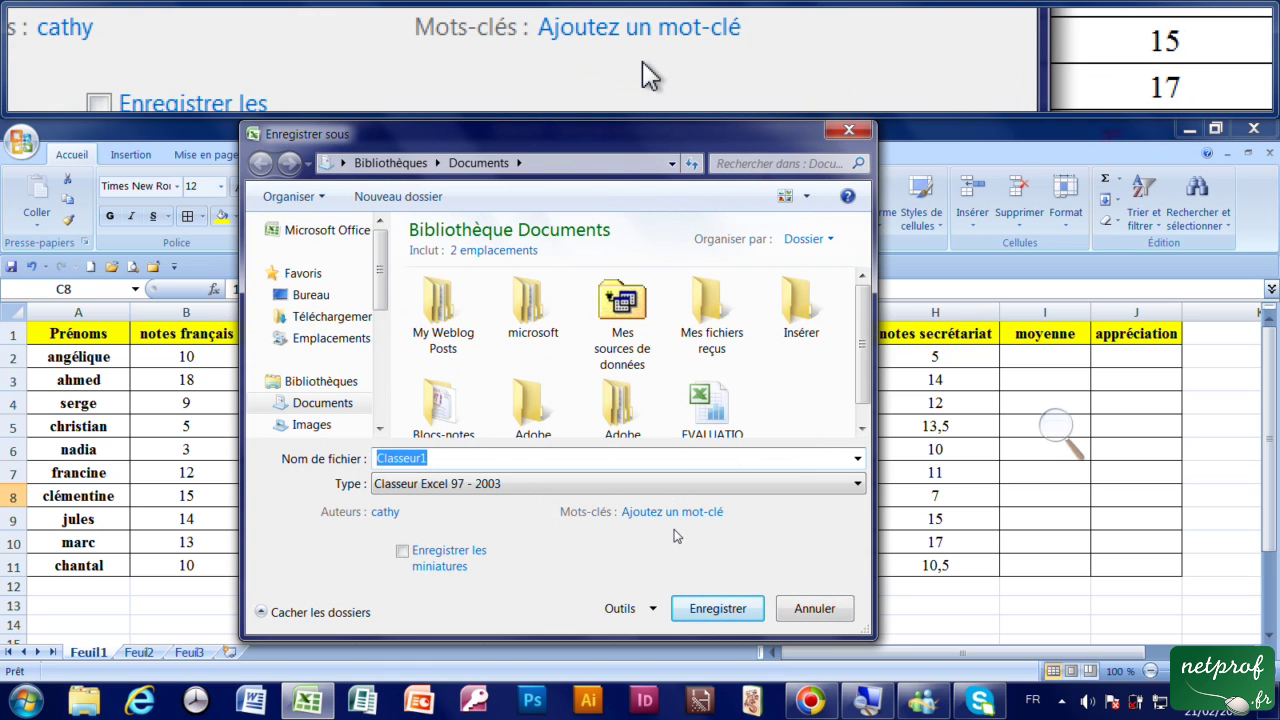
pyautogui.write('fonction si')
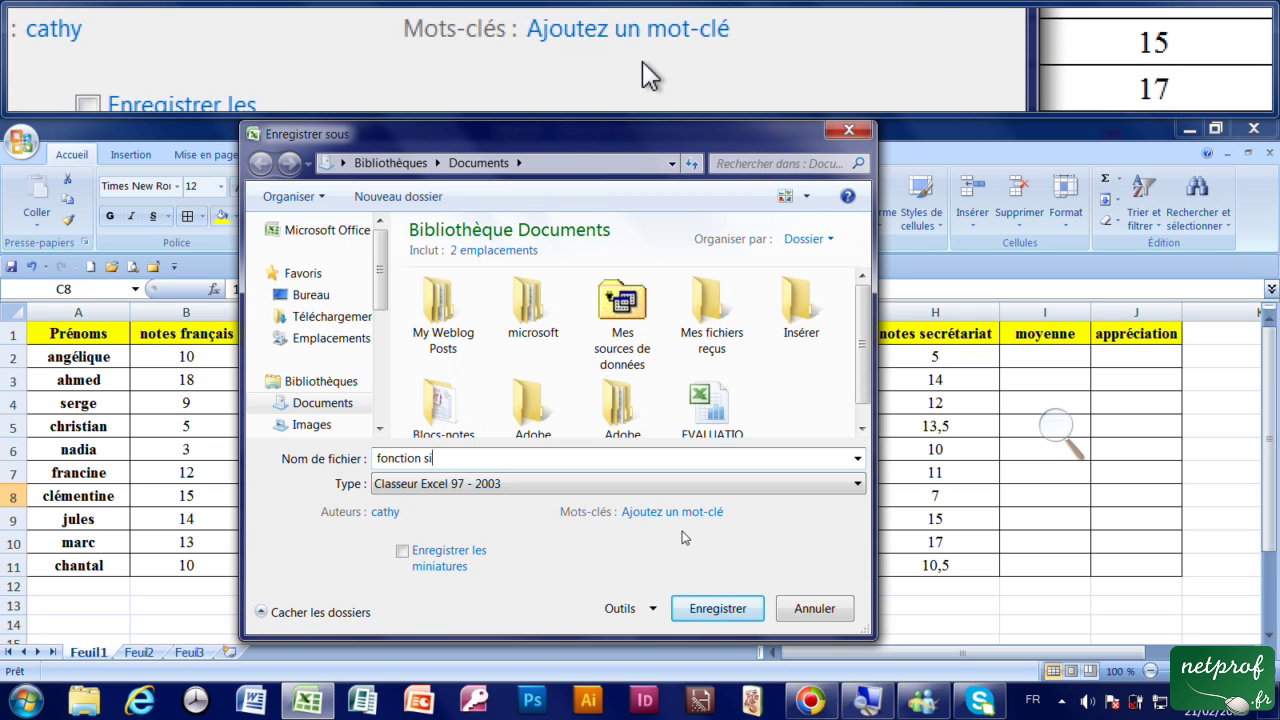
pyautogui.click(717, 609)
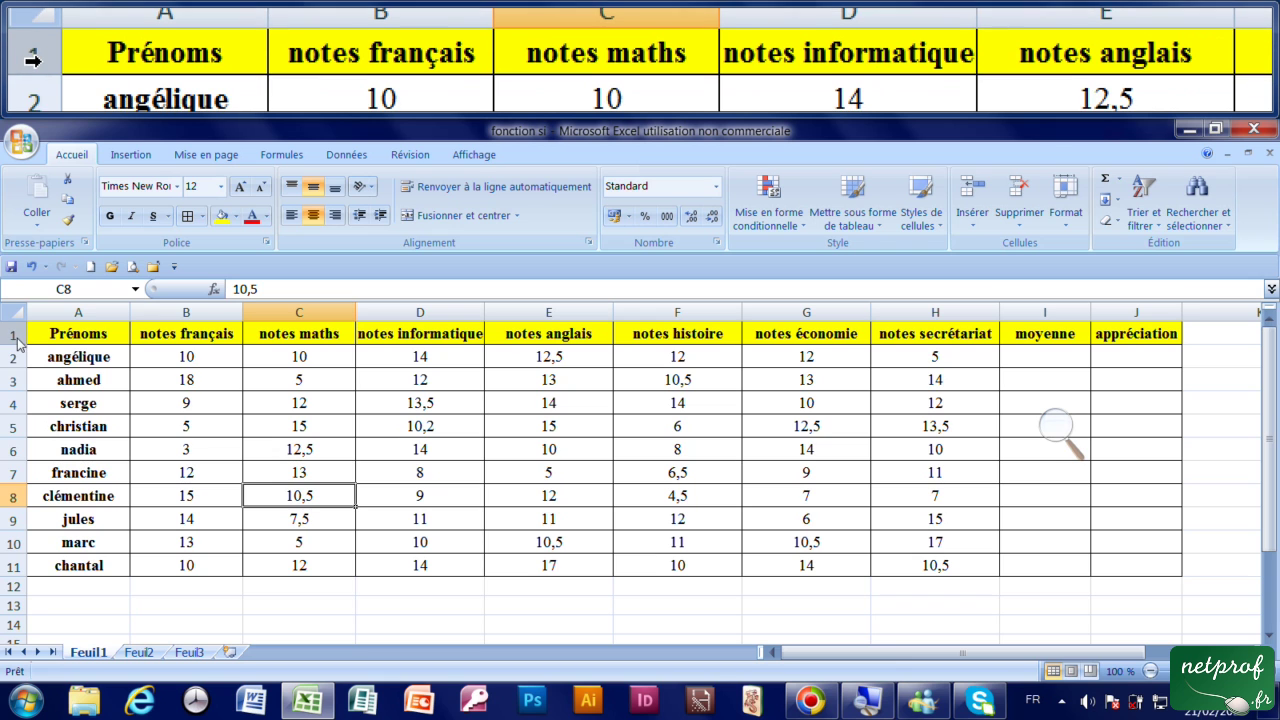
# Insert three rows above the table and enter 'RESULTAT NOTES BAC PRO SECRETARIAT' in A1
pyautogui.moveTo(15, 343); pyautogui.dragTo(18, 382)
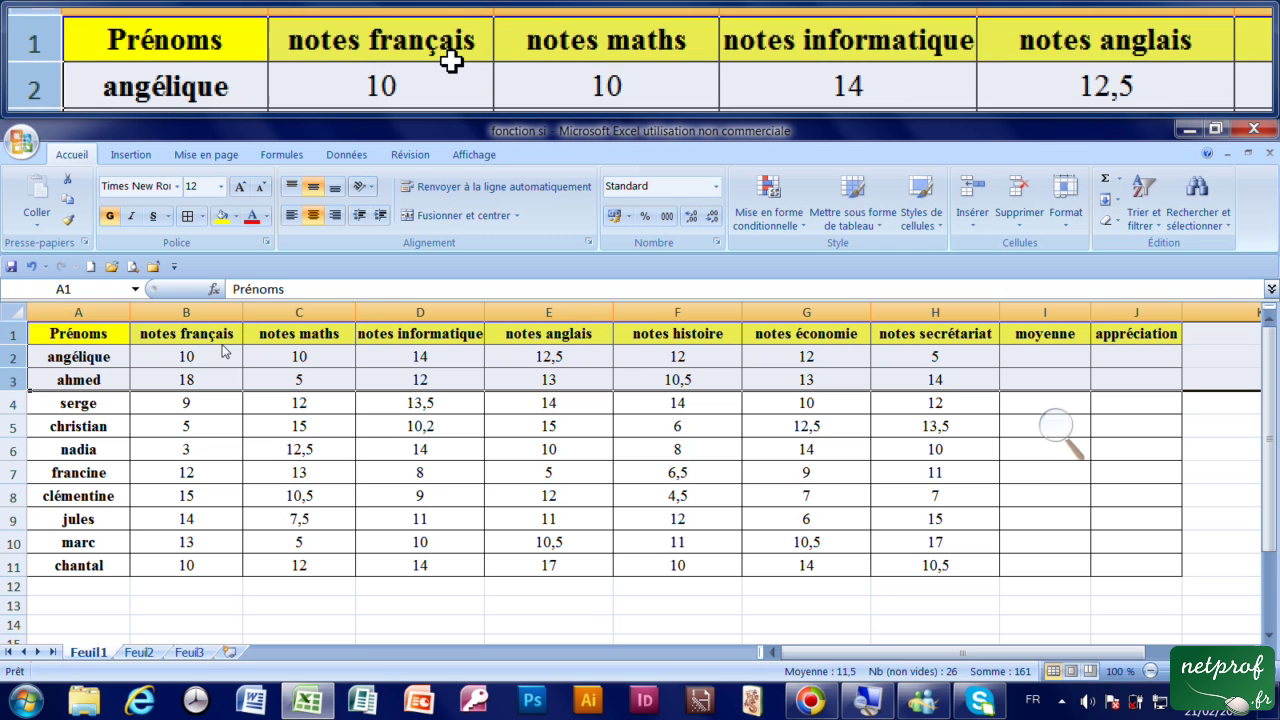
pyautogui.click(980, 187)
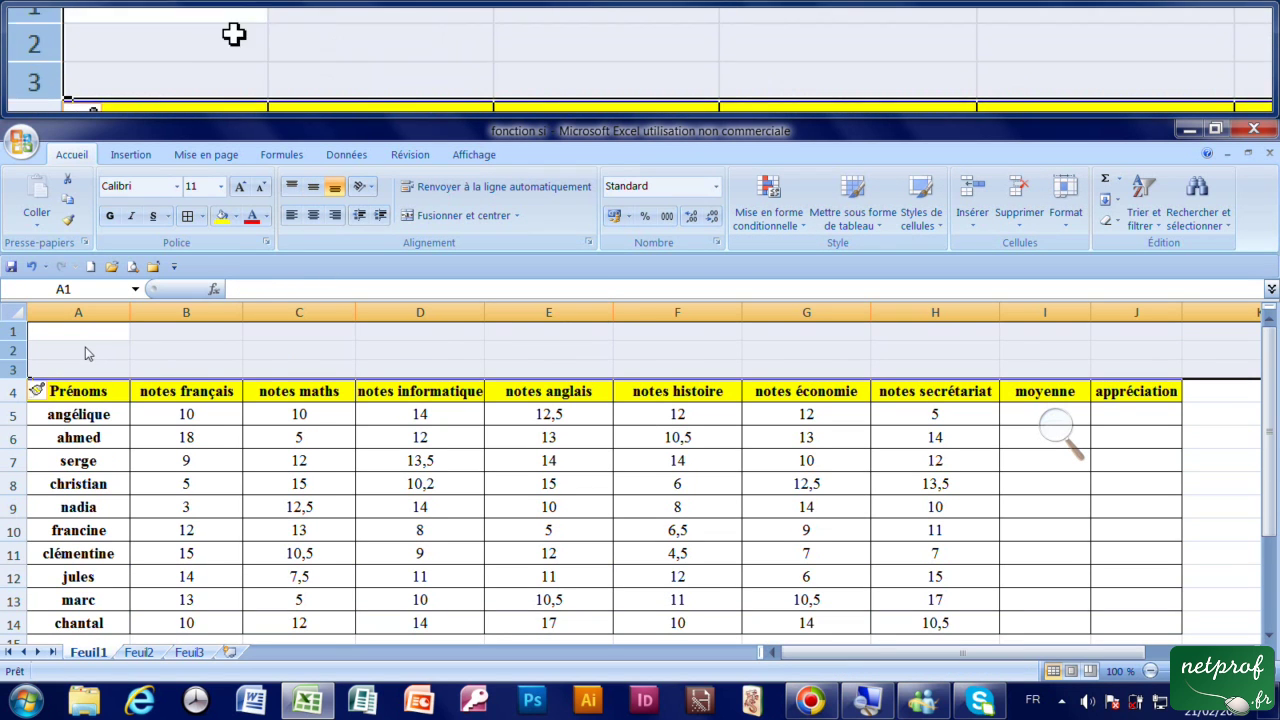
pyautogui.click(84, 336)
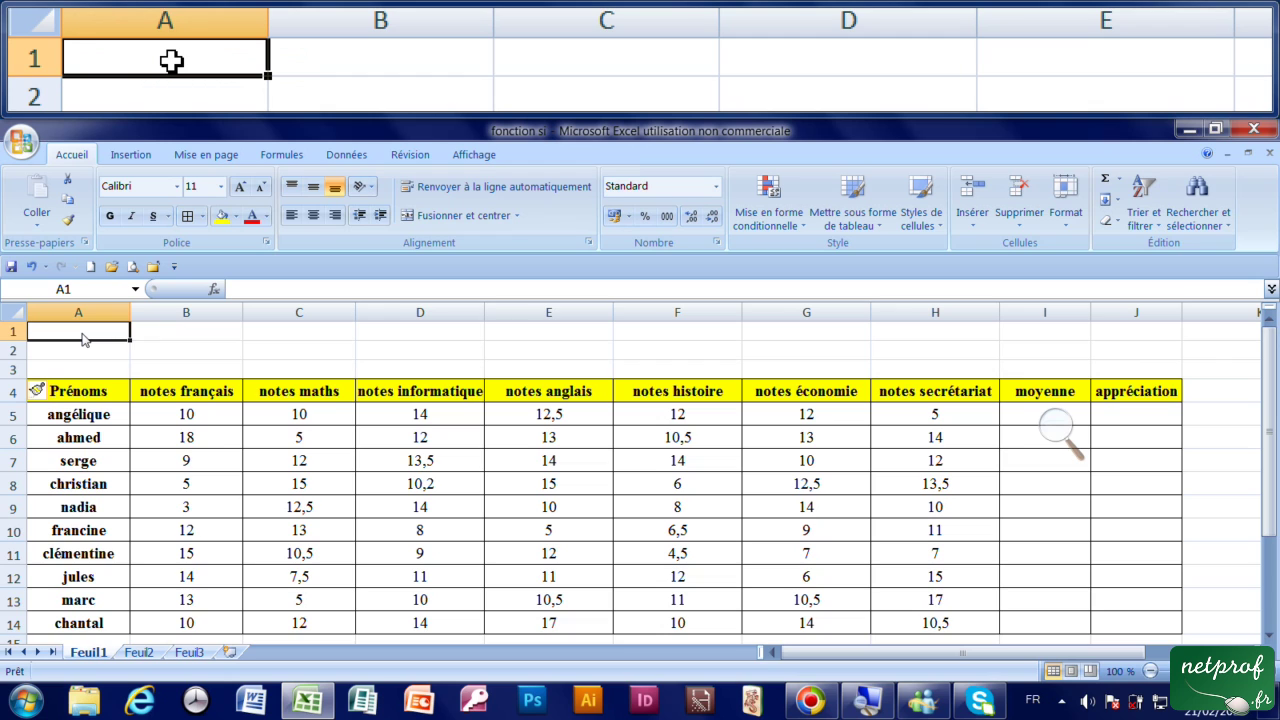
pyautogui.write('RESULTAT NOTES BAC PRO SECRETAR')
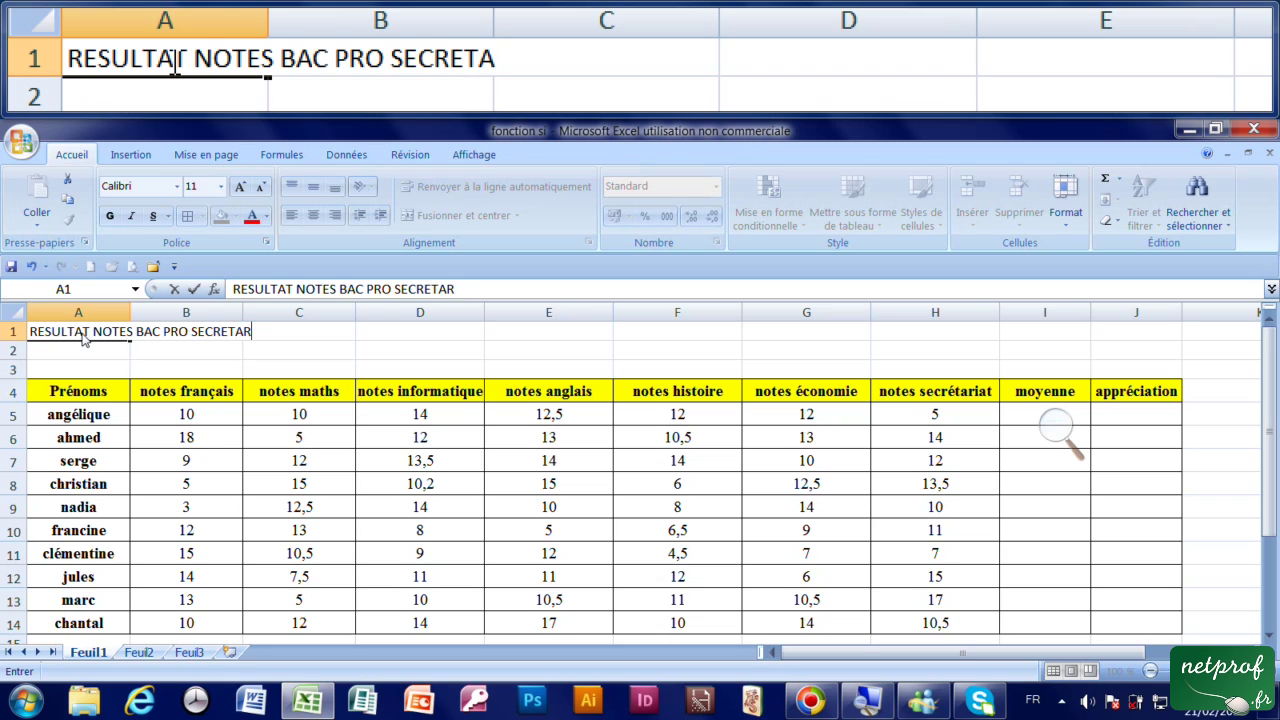
pyautogui.press('Return')
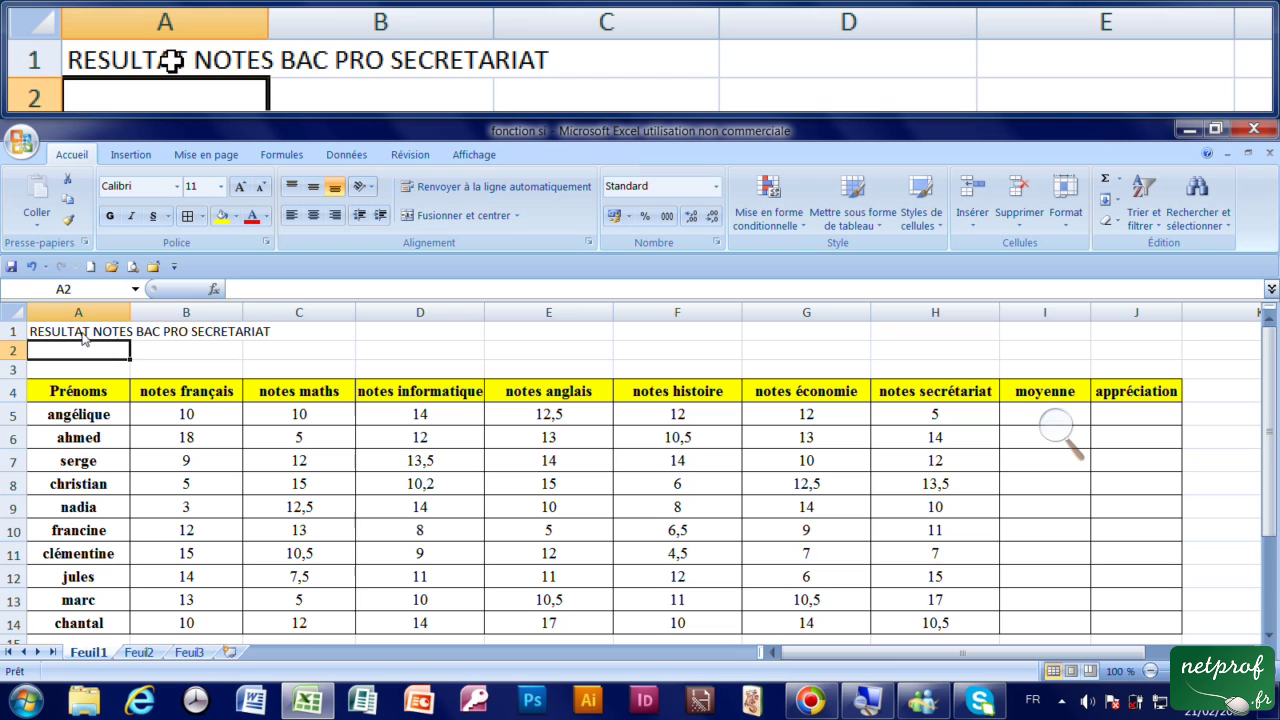
# Merge and centre the title across A1:J1, make it bold, and add a thick outline border
pyautogui.moveTo(83, 333); pyautogui.dragTo(561, 337)
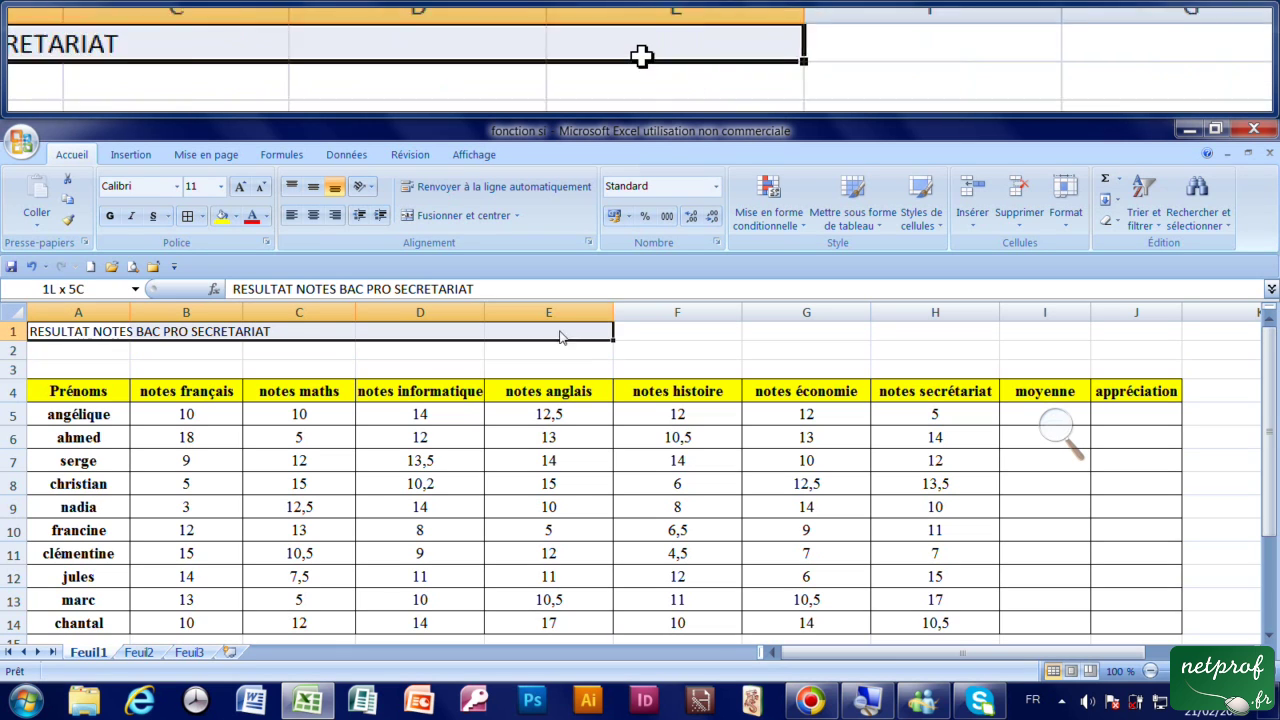
pyautogui.moveTo(561, 337); pyautogui.dragTo(1108, 335)
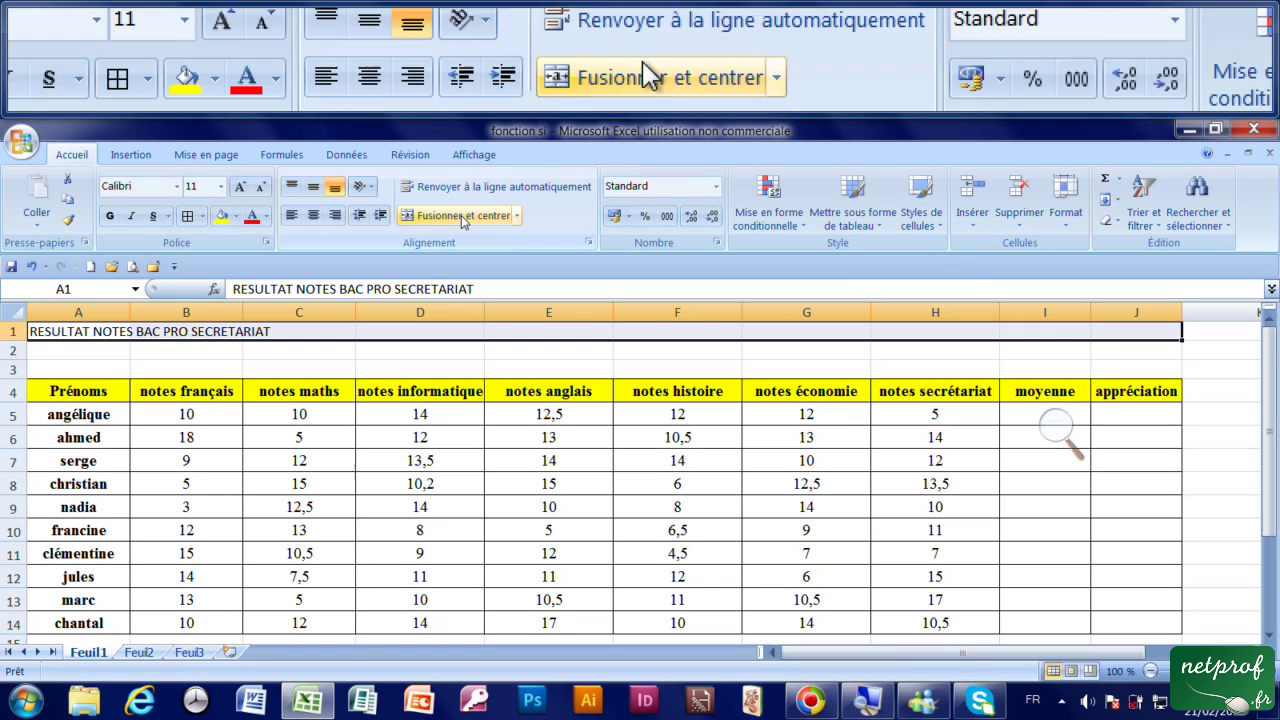
pyautogui.click(460, 215)
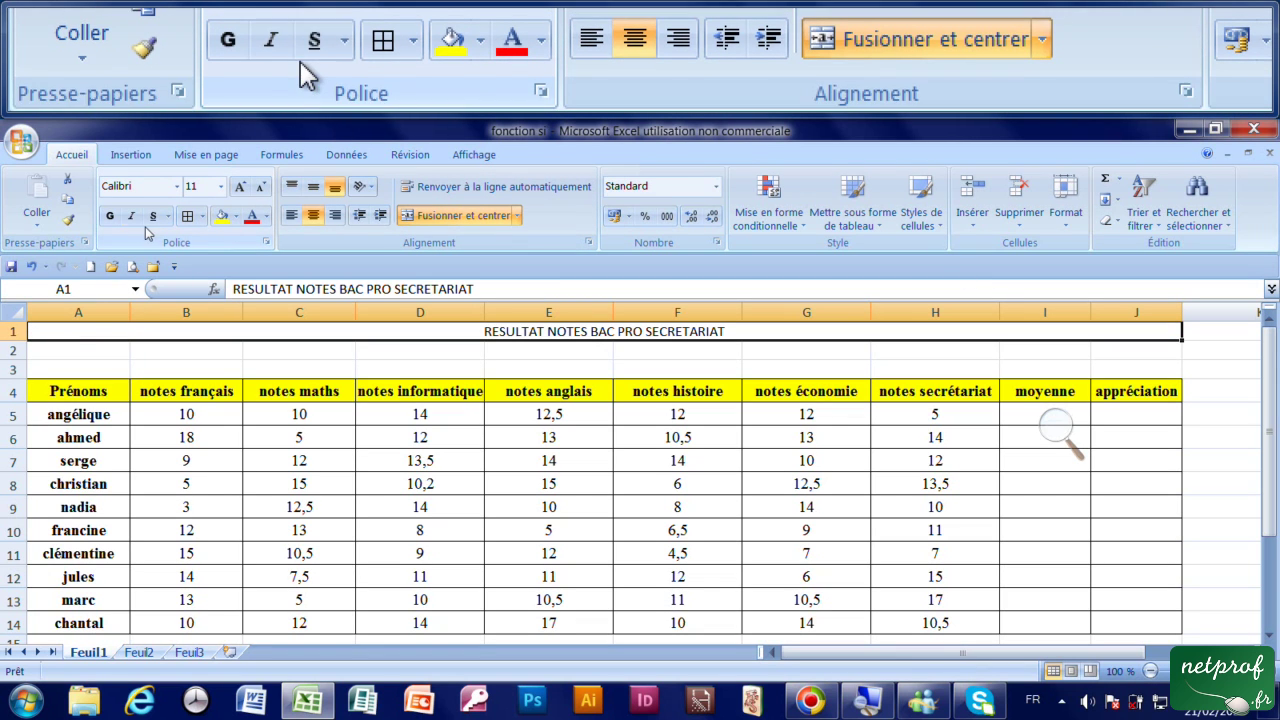
pyautogui.click(107, 217)
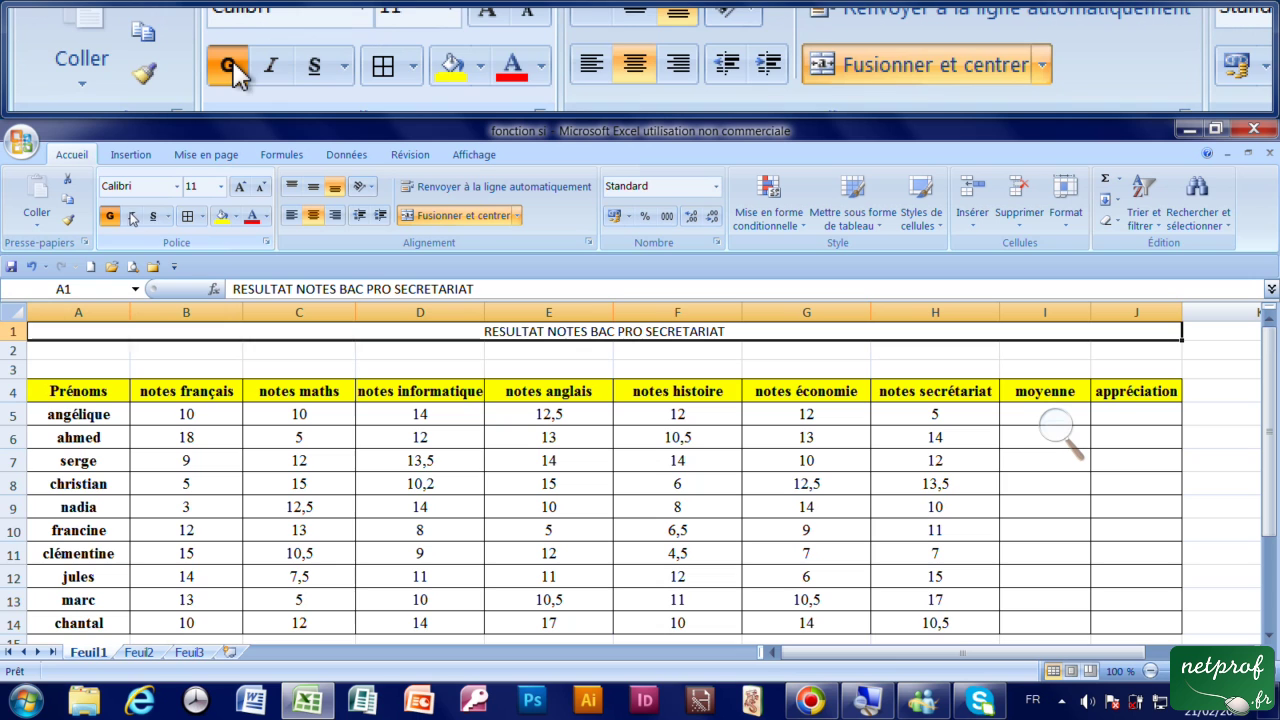
pyautogui.click(201, 216)
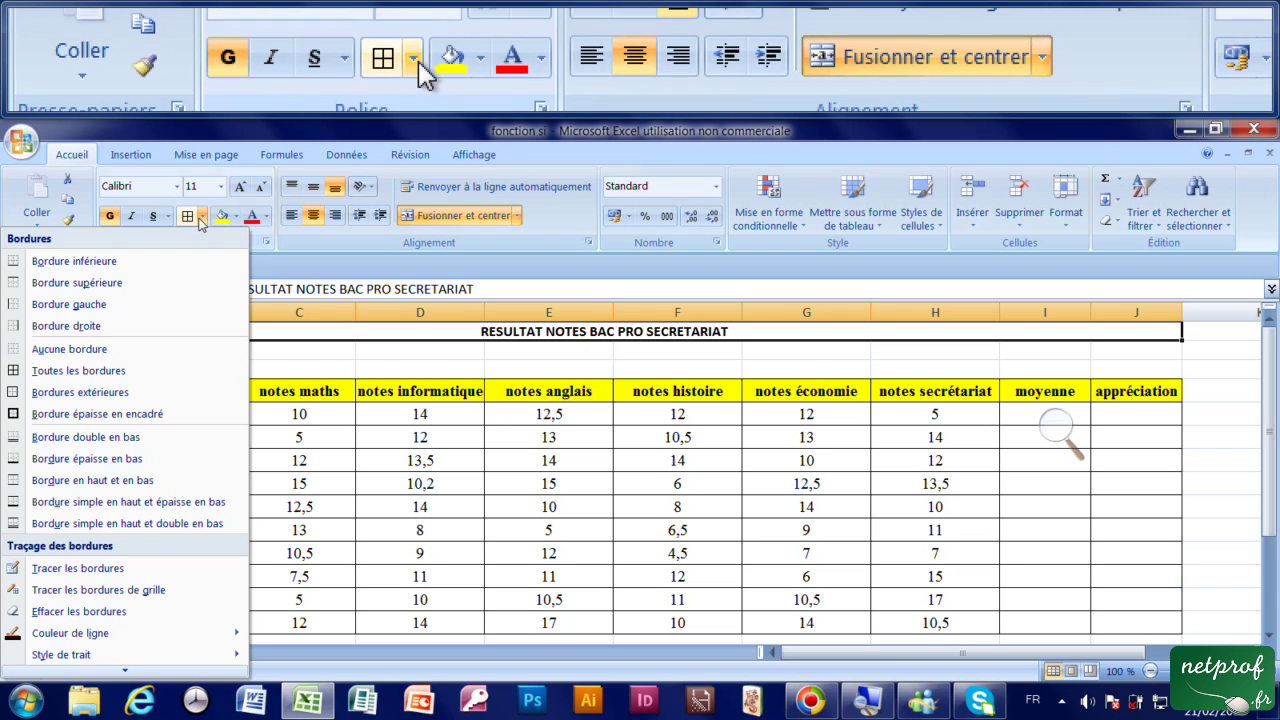
pyautogui.click(93, 414)
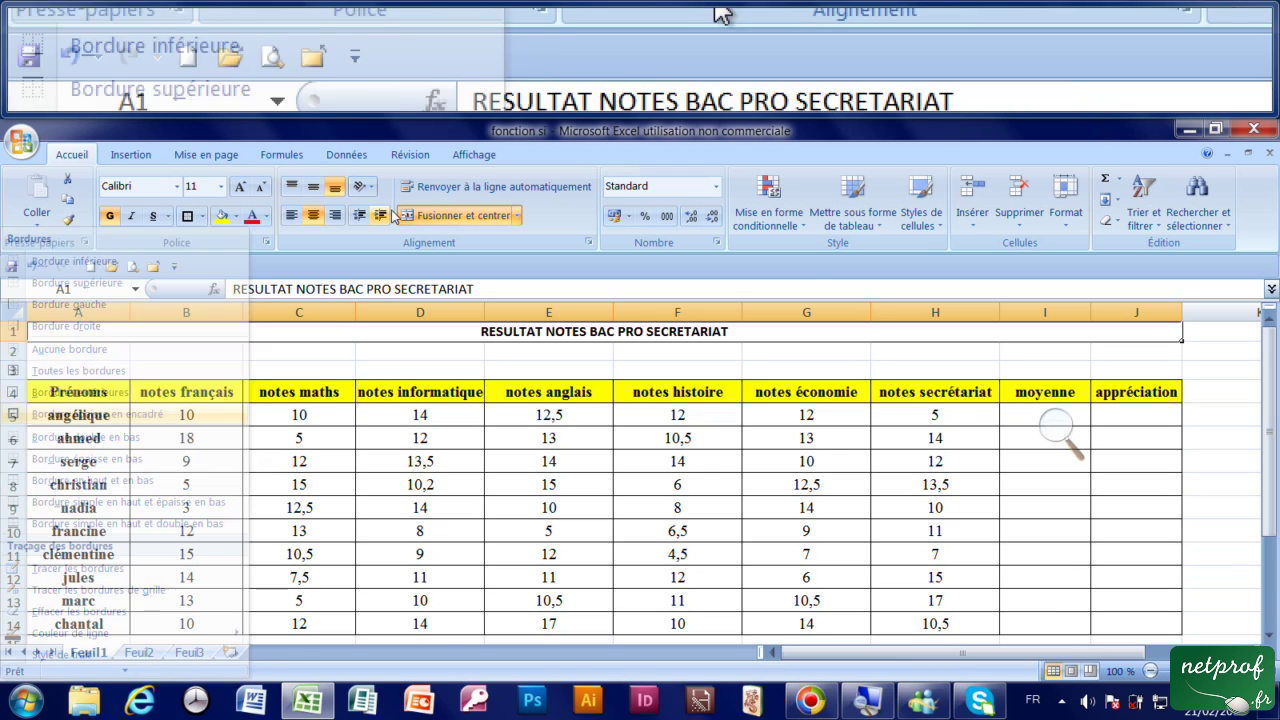
# Fill the title cells yellow and set the title font size to 22
pyautogui.click(222, 217)
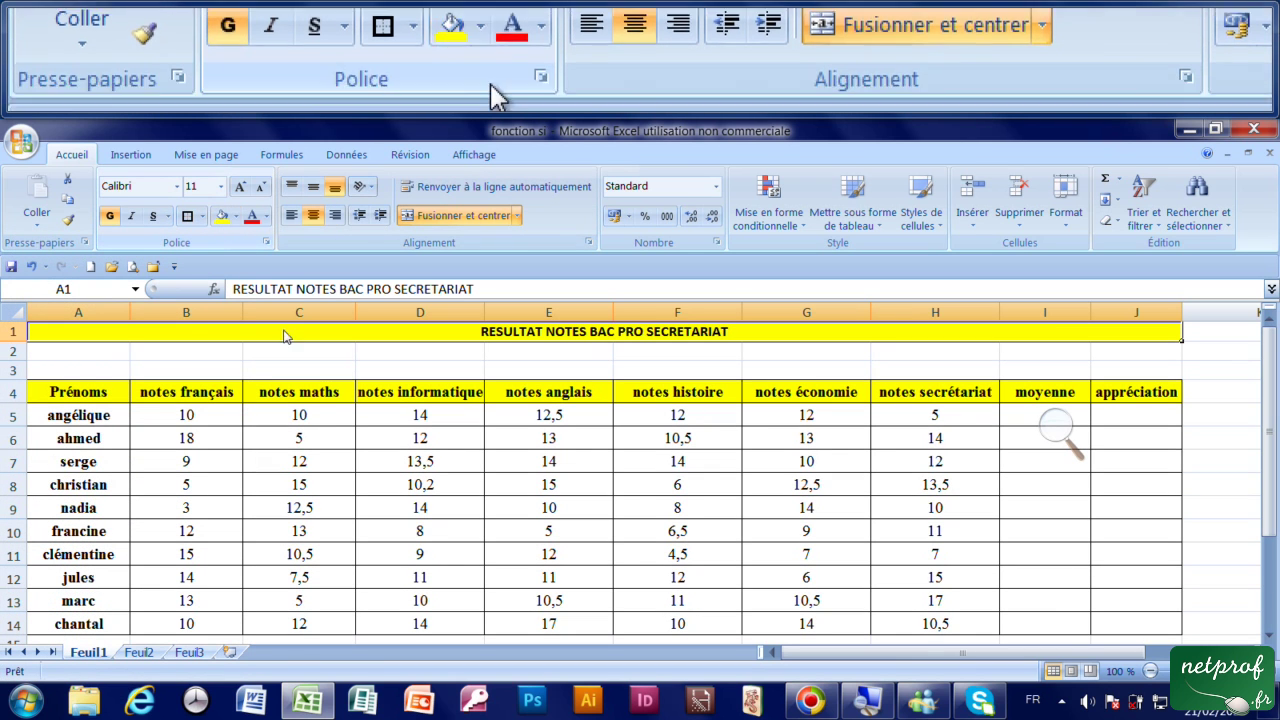
pyautogui.click(222, 188)
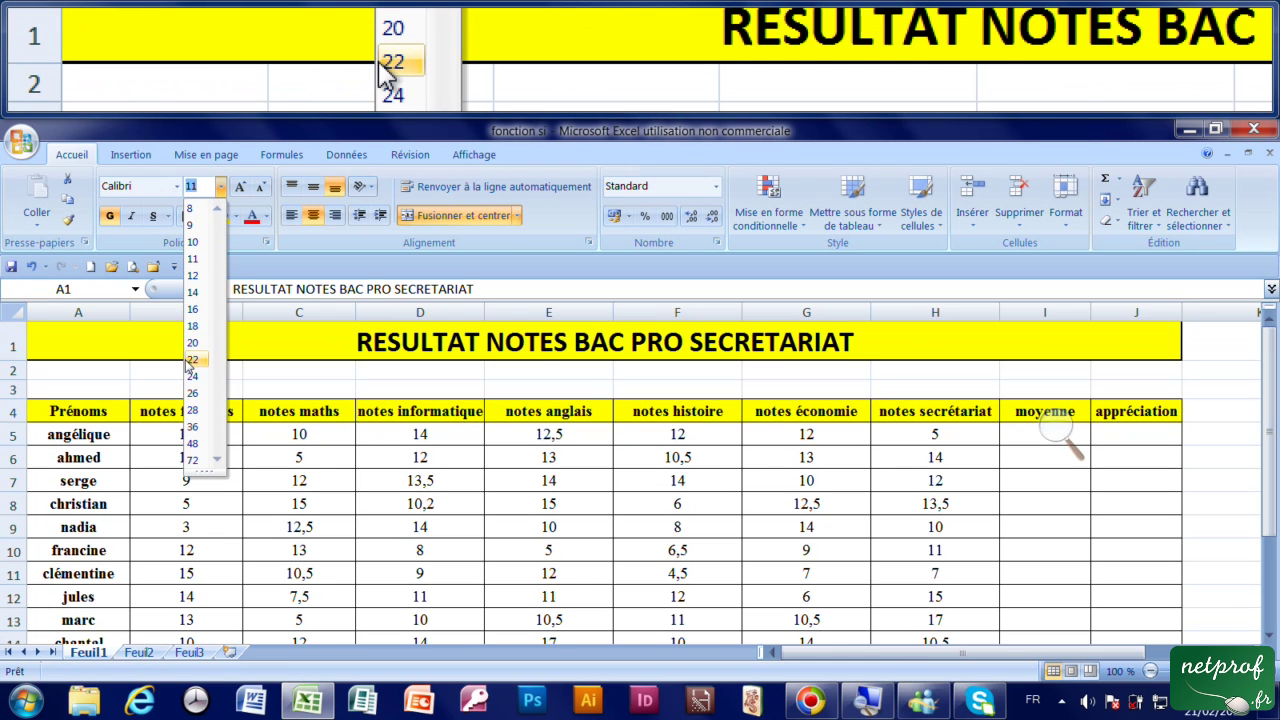
pyautogui.click(191, 360)
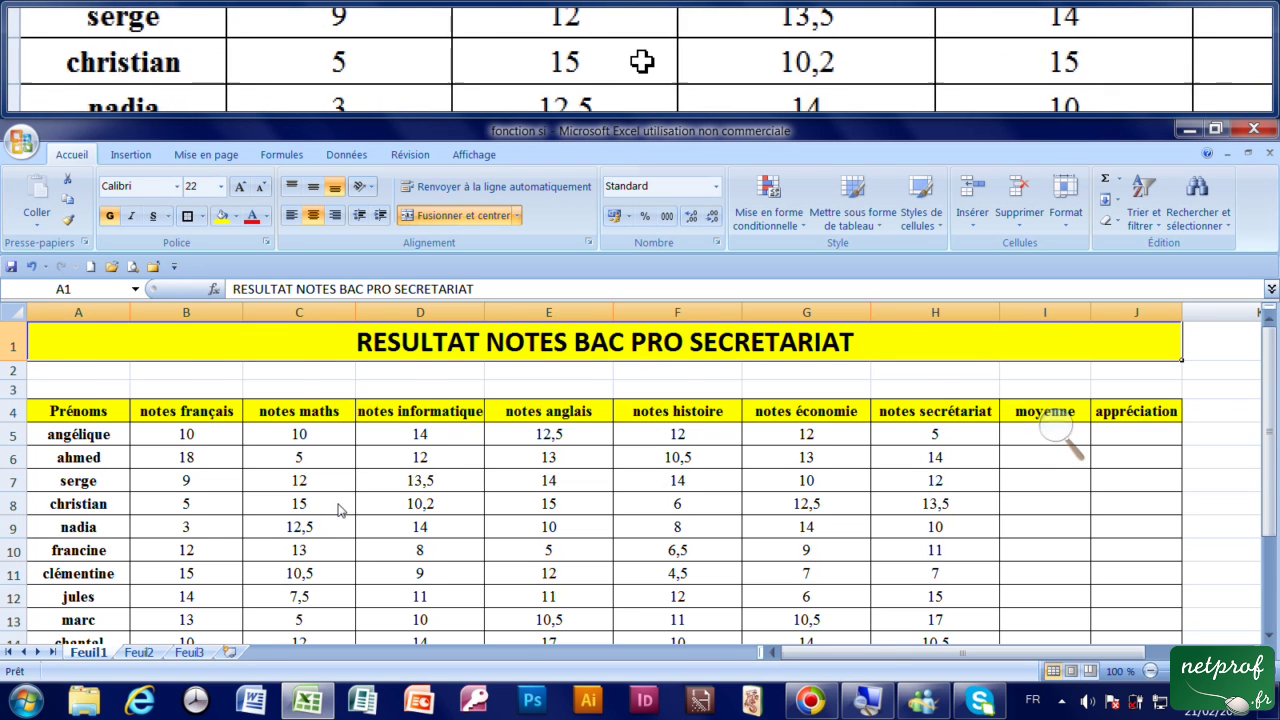
pyautogui.scroll(-1, 338, 510)
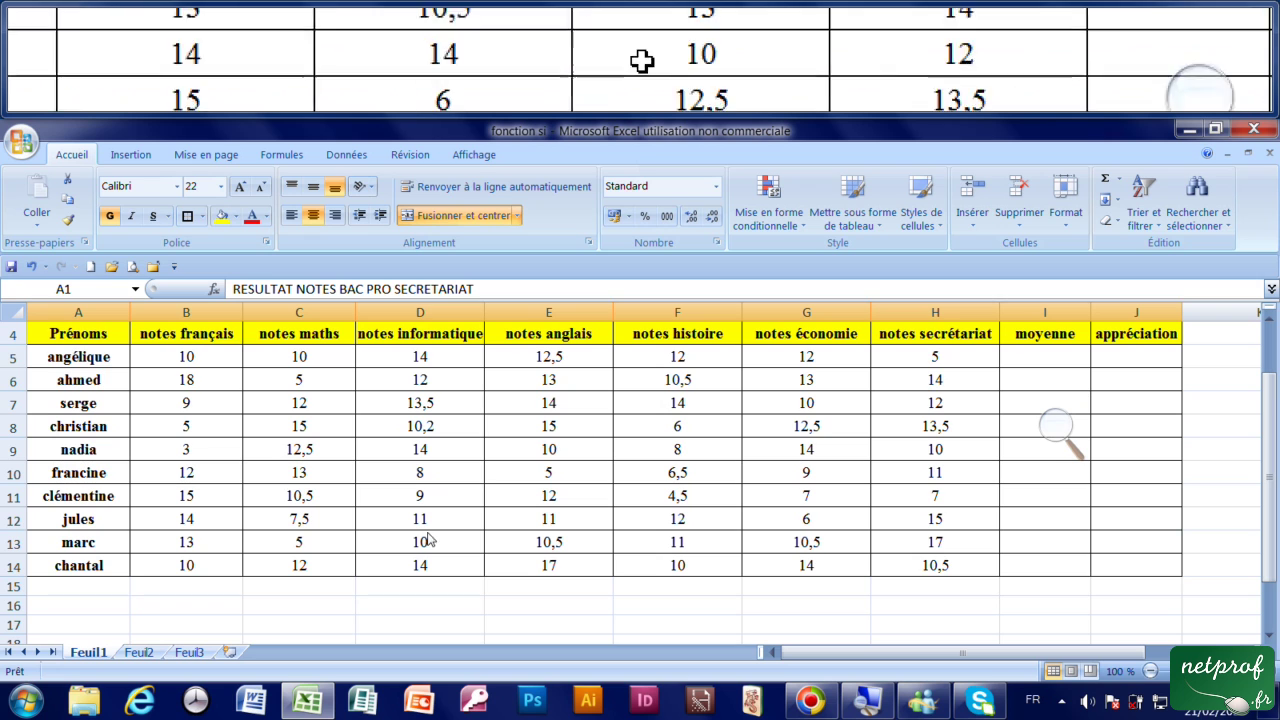
# Rename the Feuil1 sheet to 'BAC PRO' and select cell I5
pyautogui.doubleClick(88, 652)
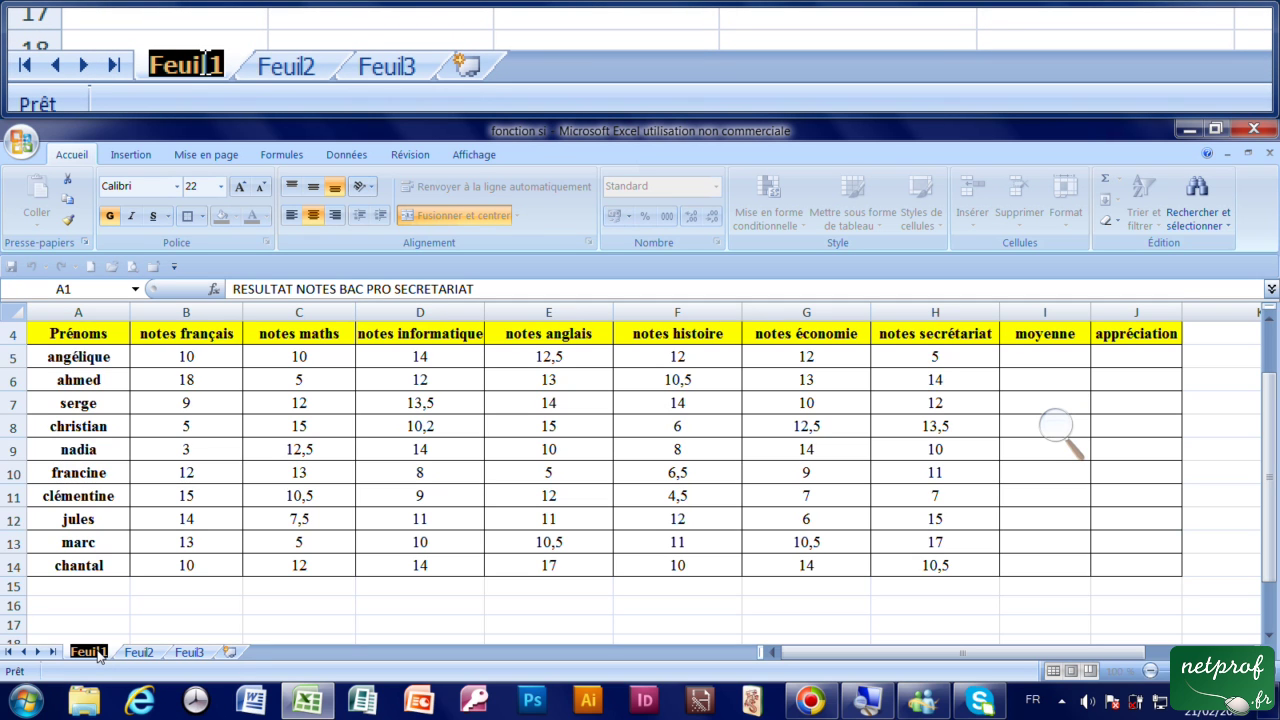
pyautogui.write('BAC PRO')
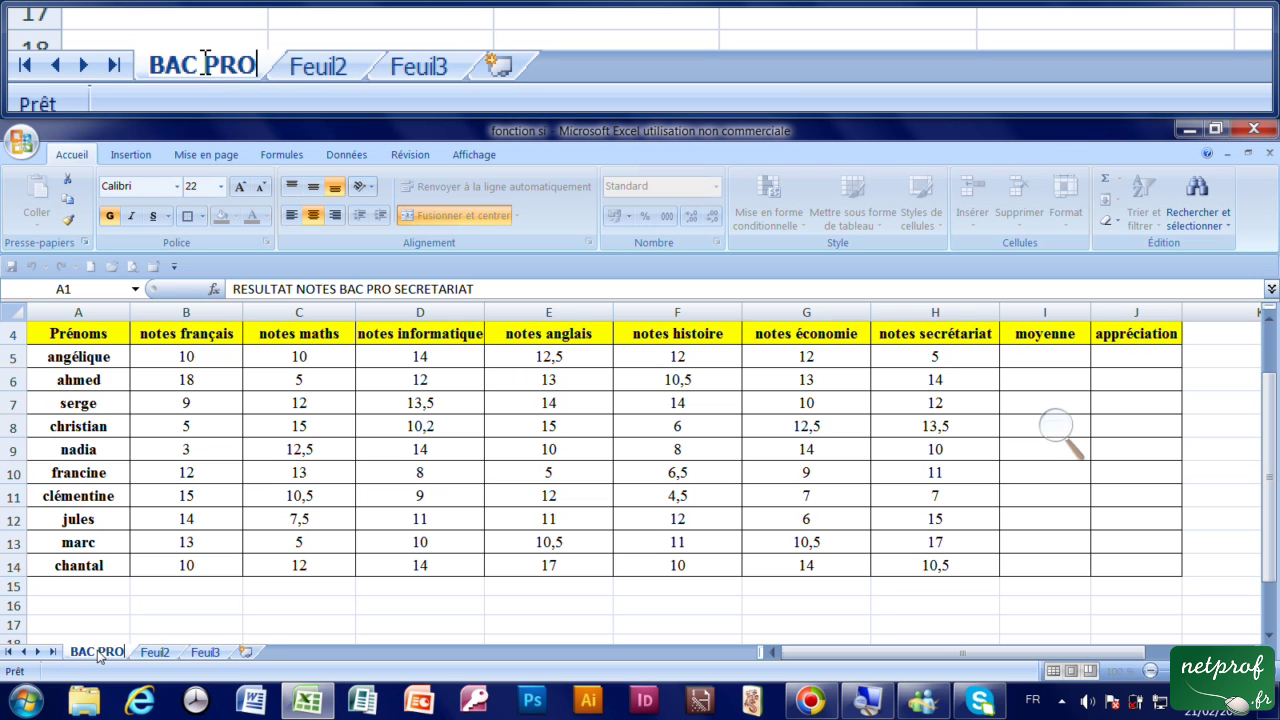
pyautogui.press('Return')
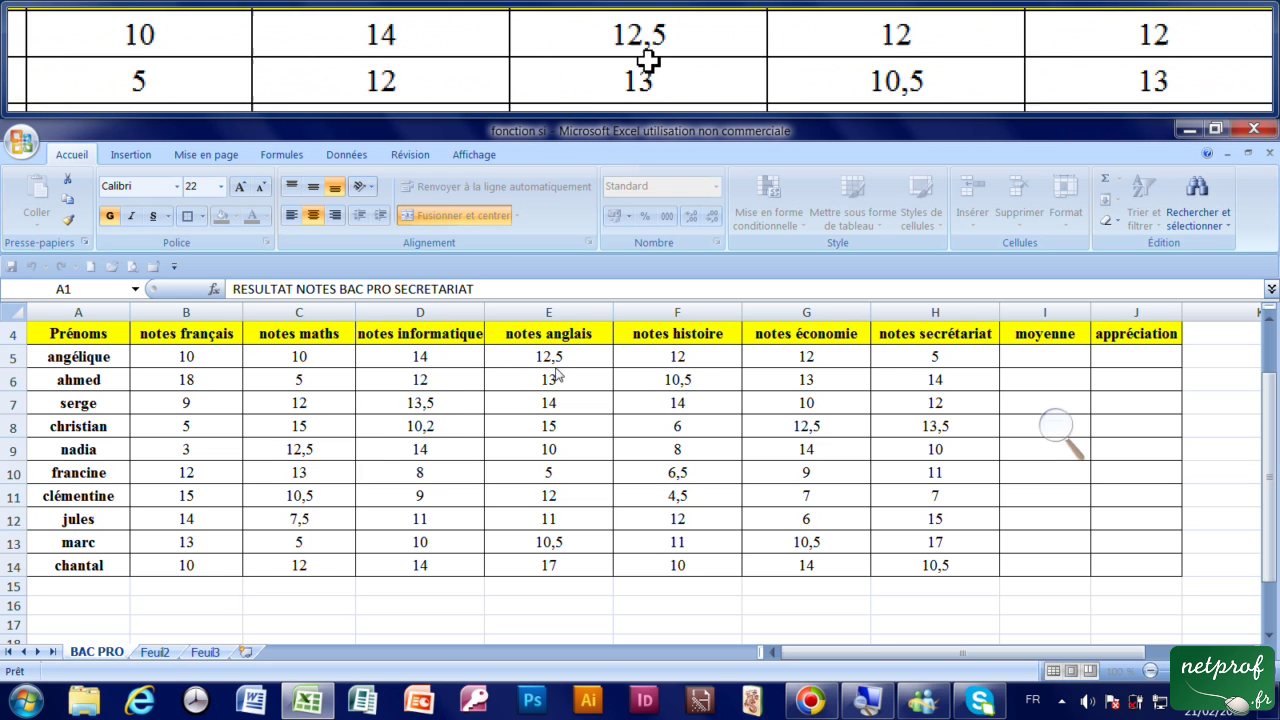
pyautogui.click(1041, 364)
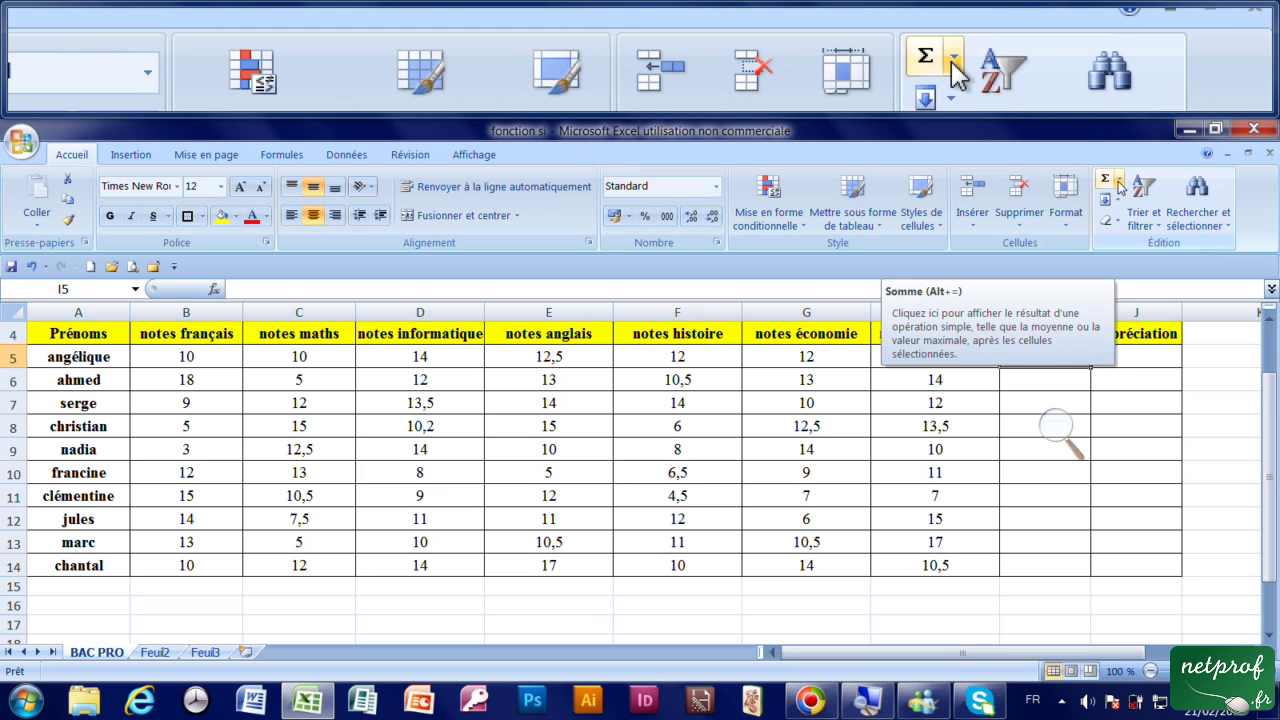
# Insert the average of B5:H5 into I5 with the MOYENNE quick calculation
pyautogui.click(1119, 182)
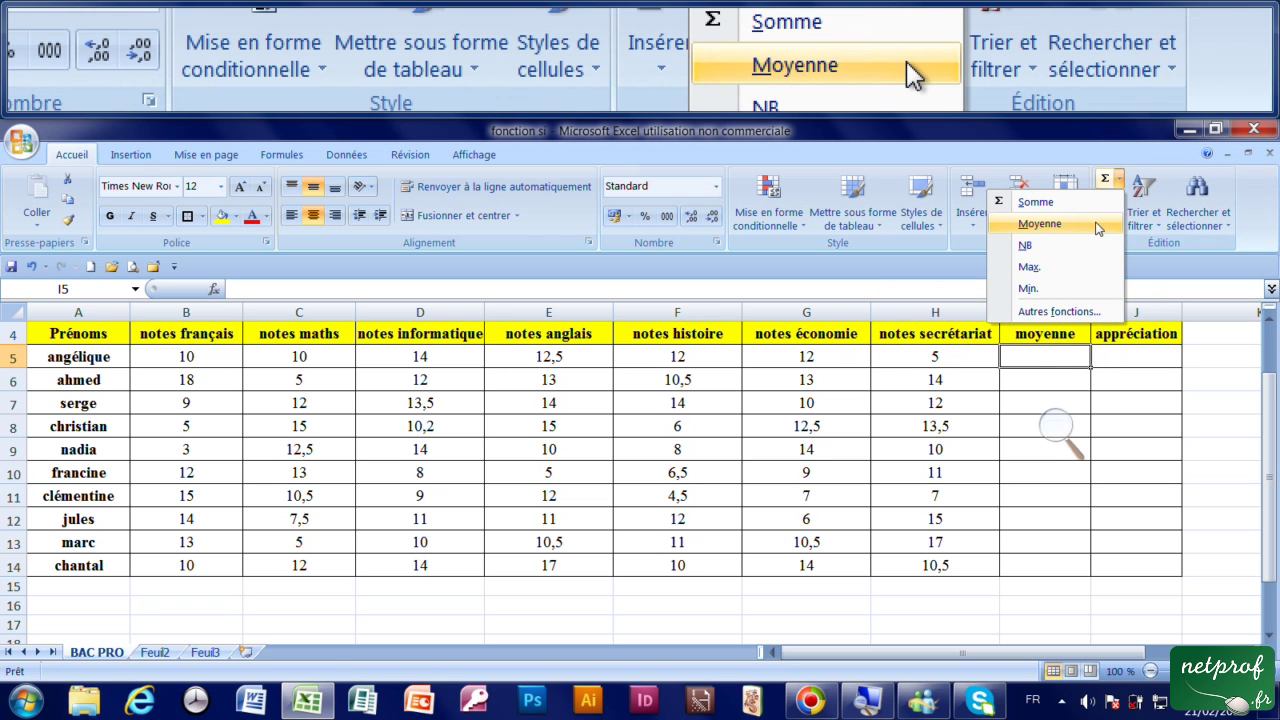
pyautogui.click(1040, 224)
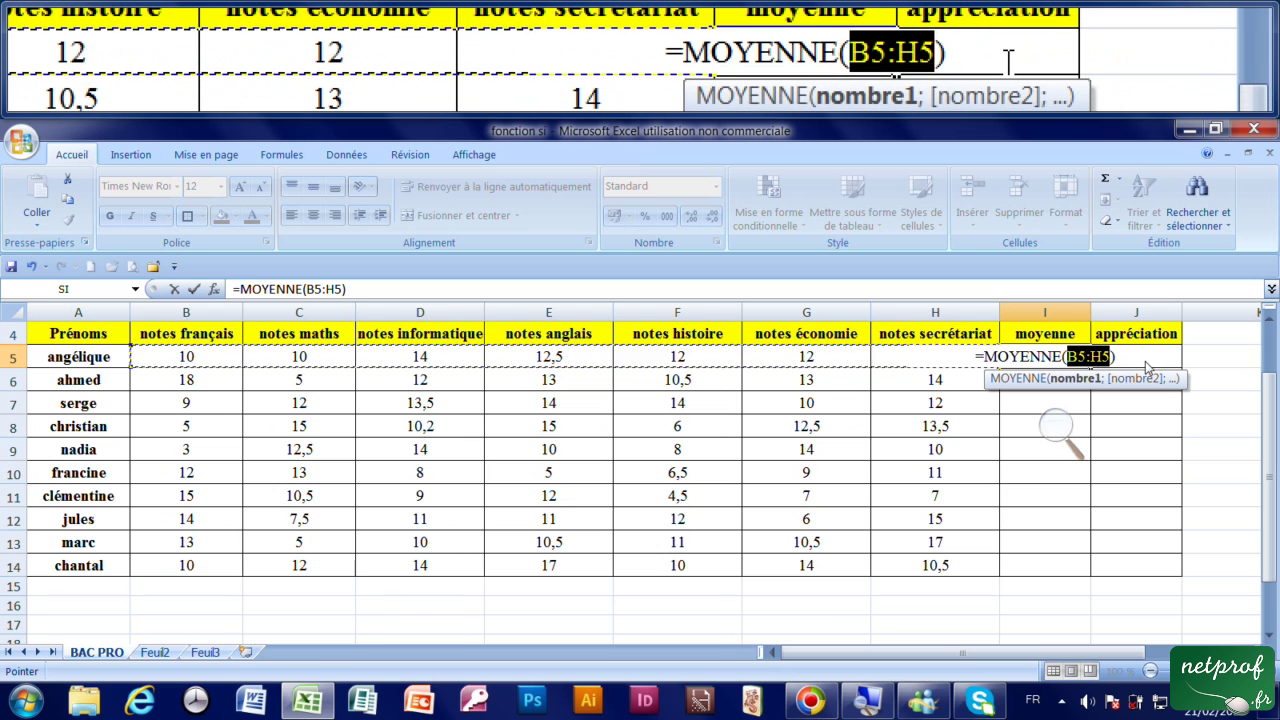
pyautogui.press('Return')
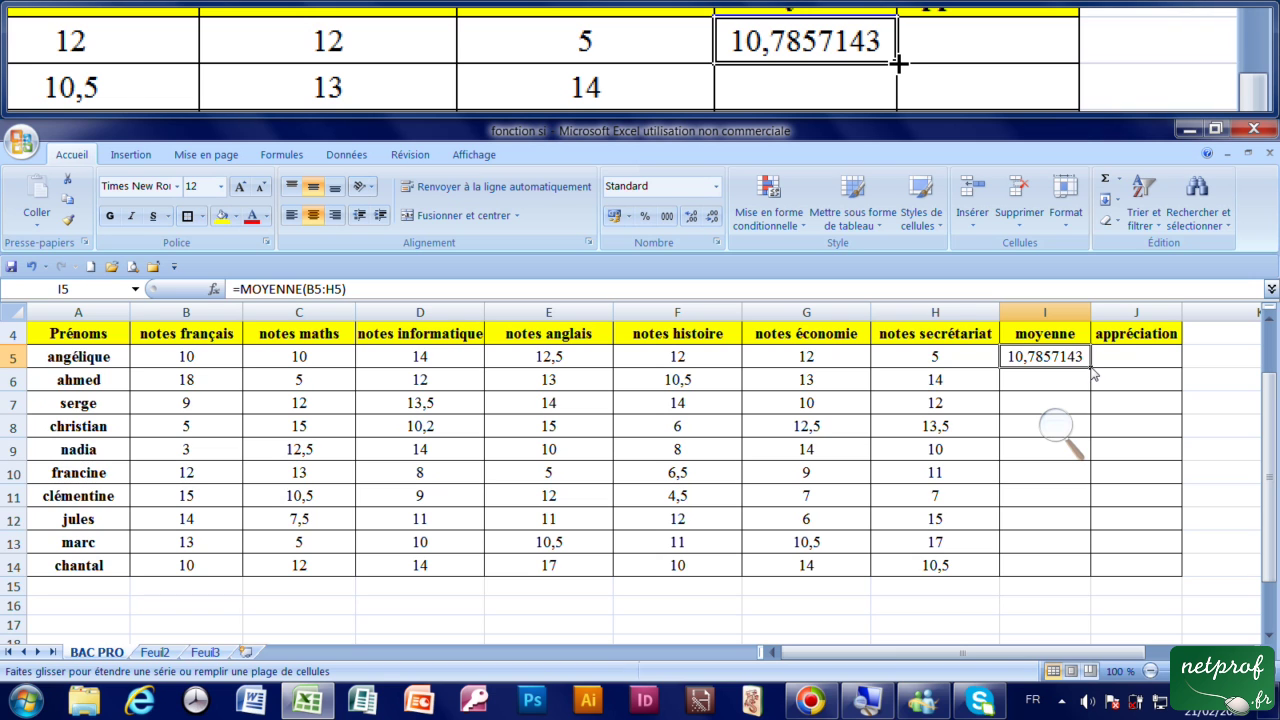
# Copy the I5 average formula down to I14 and check the result in I9
pyautogui.moveTo(1093, 372); pyautogui.dragTo(1088, 468)
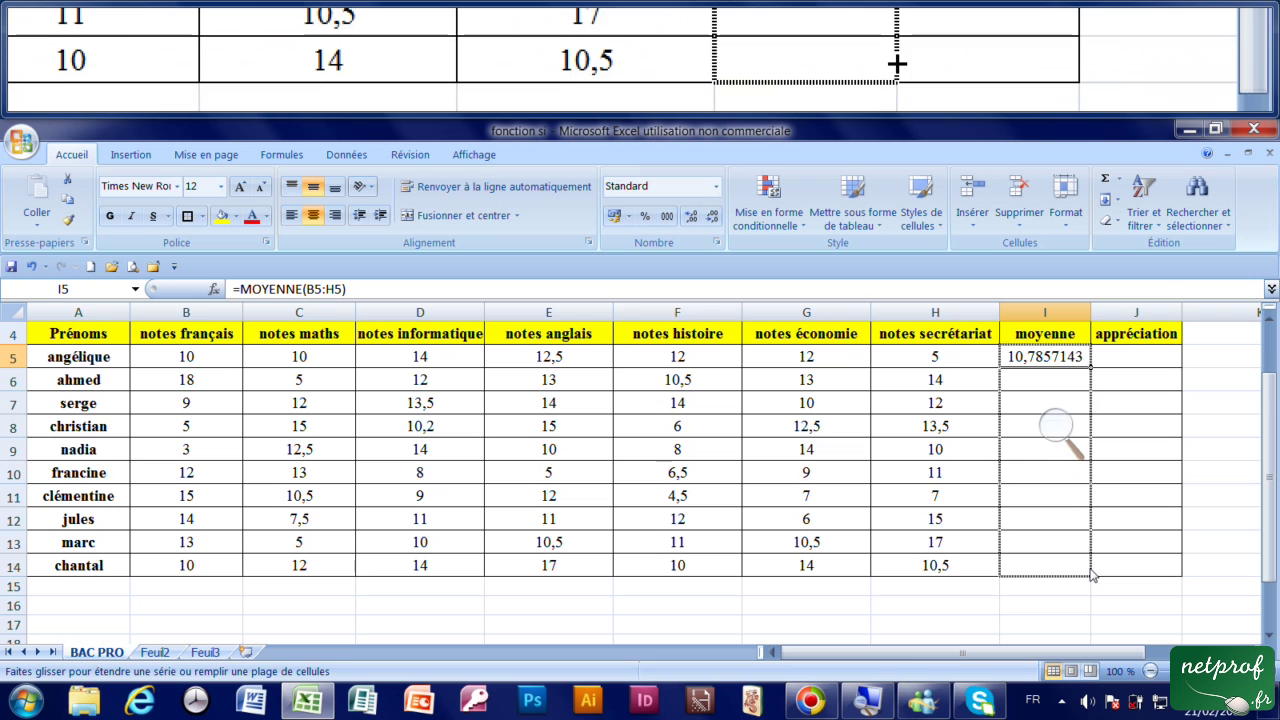
pyautogui.moveTo(1092, 575); pyautogui.dragTo(1085, 568)
pyautogui.click(1045, 450)
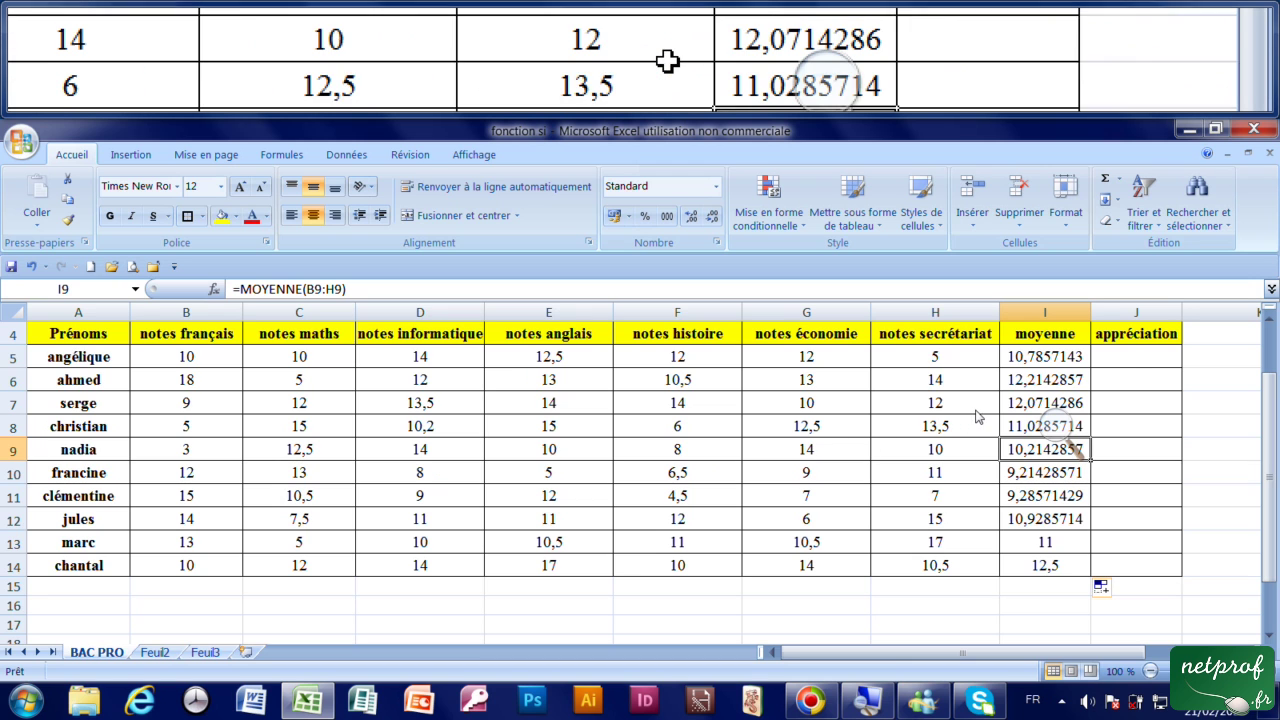
# Select J5 and open the Insérer une fonction dialog via Autres fonctions
pyautogui.click(1141, 364)
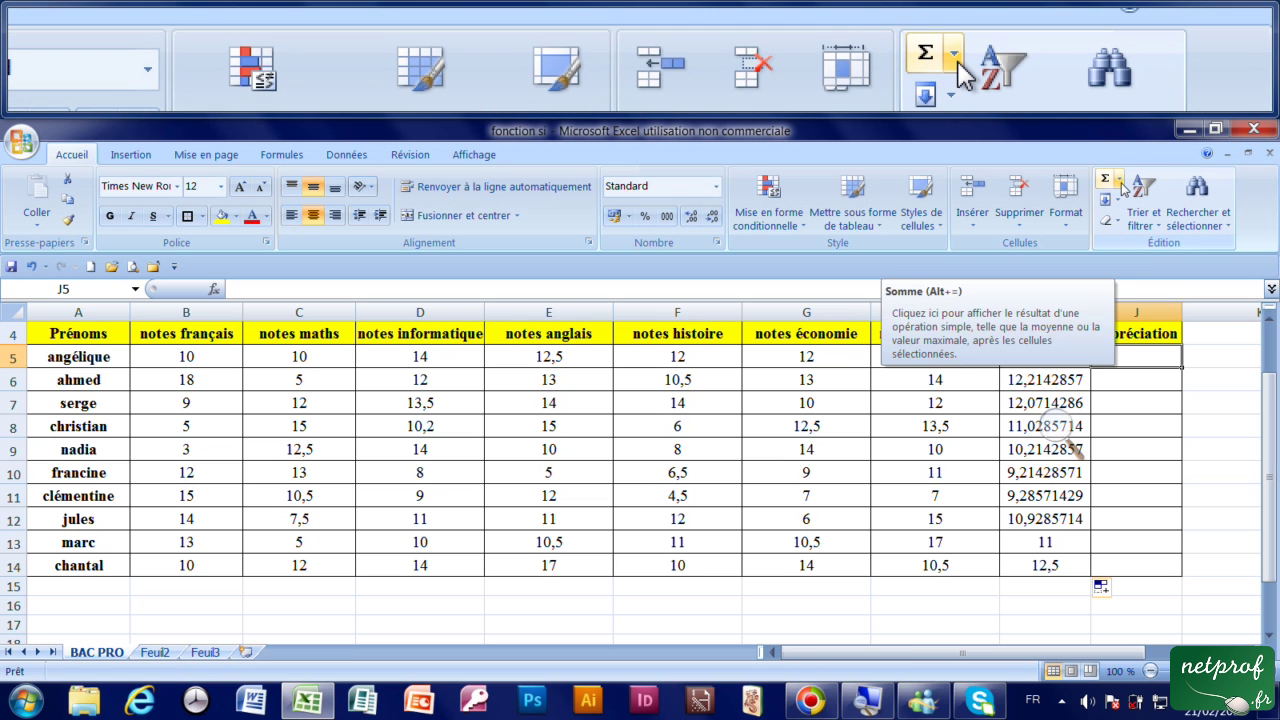
pyautogui.click(1121, 182)
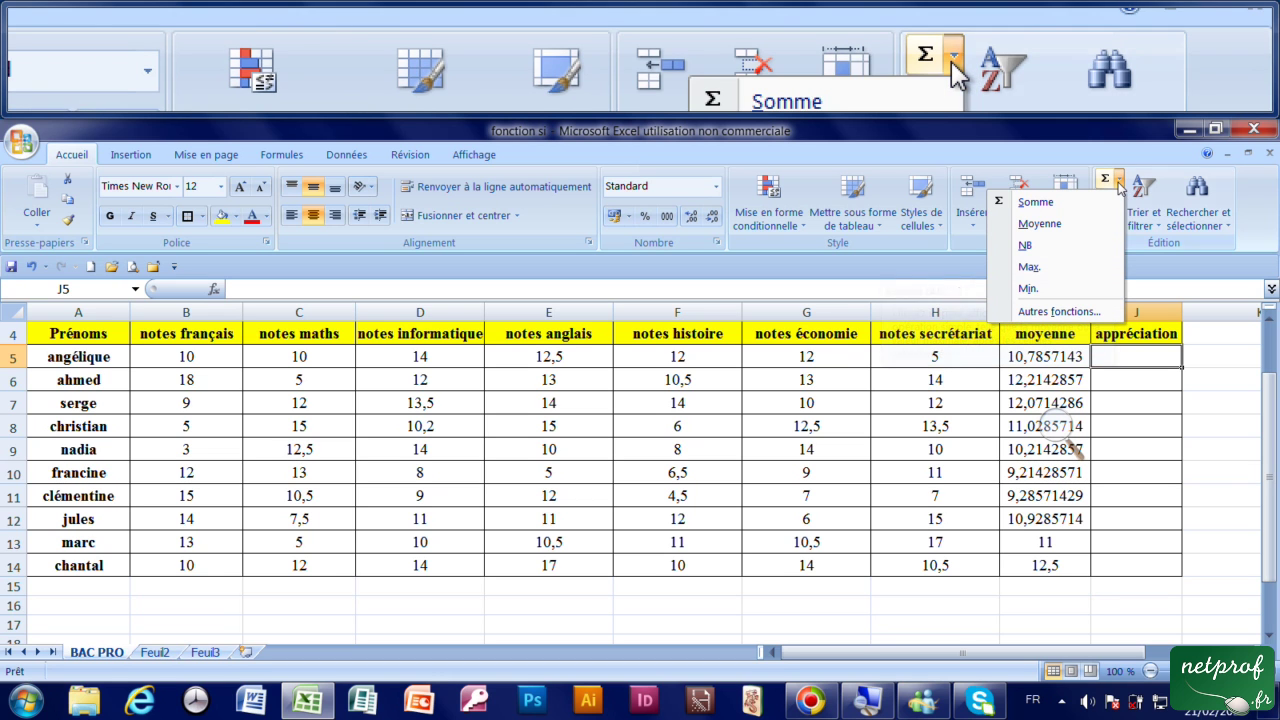
pyautogui.click(1102, 316)
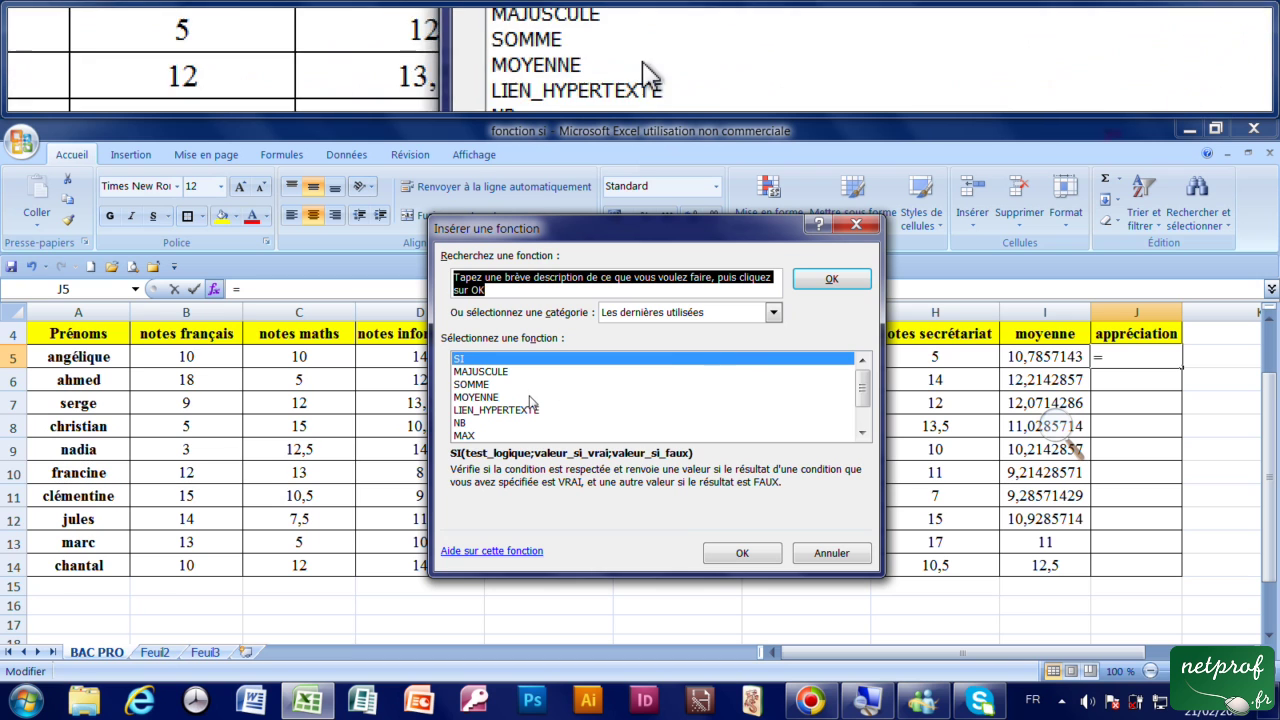
pyautogui.click(478, 397)
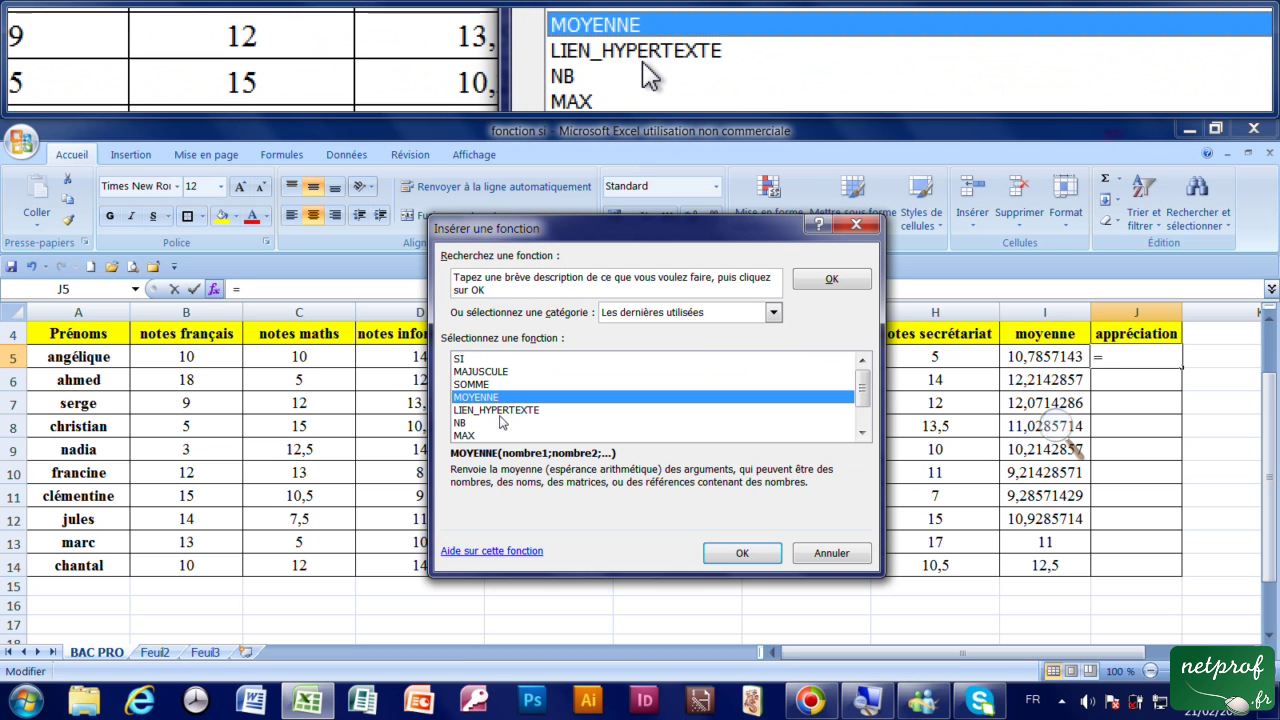
pyautogui.scroll(-1, 500, 420)
pyautogui.scroll(1, 520, 400)
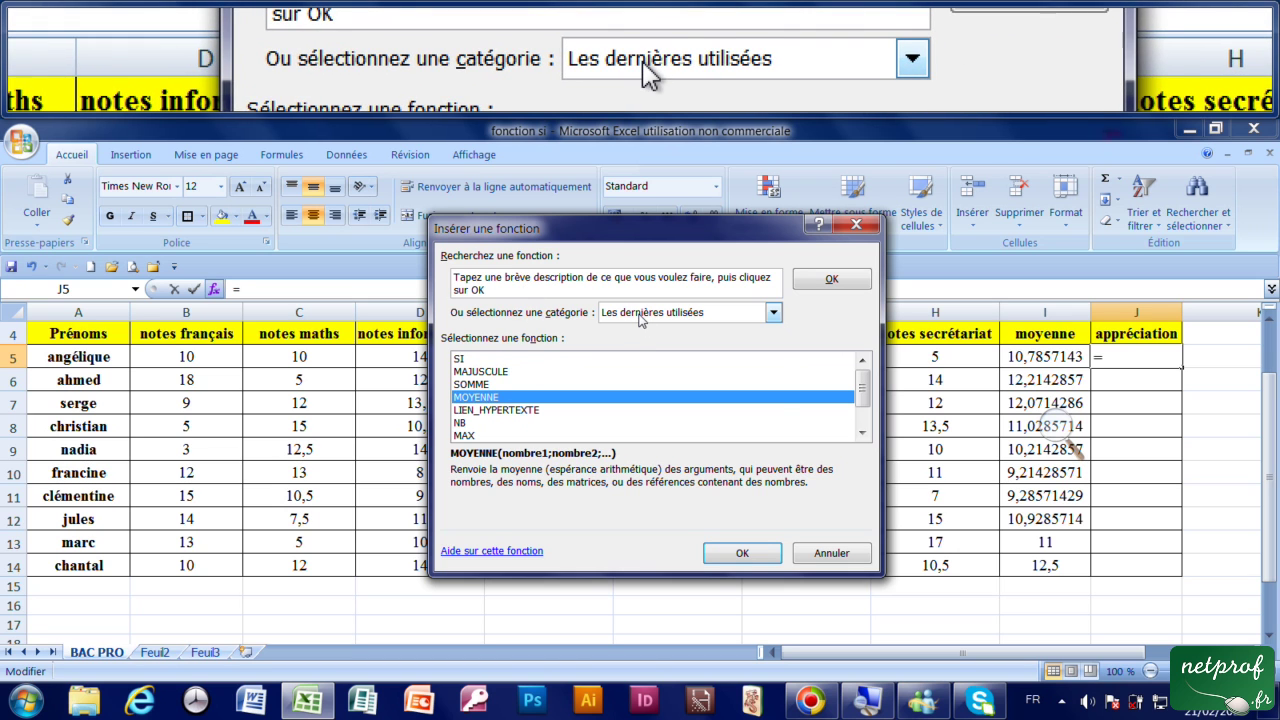
# Switch the function category to Tous and select SI from the full list
pyautogui.click(633, 315)
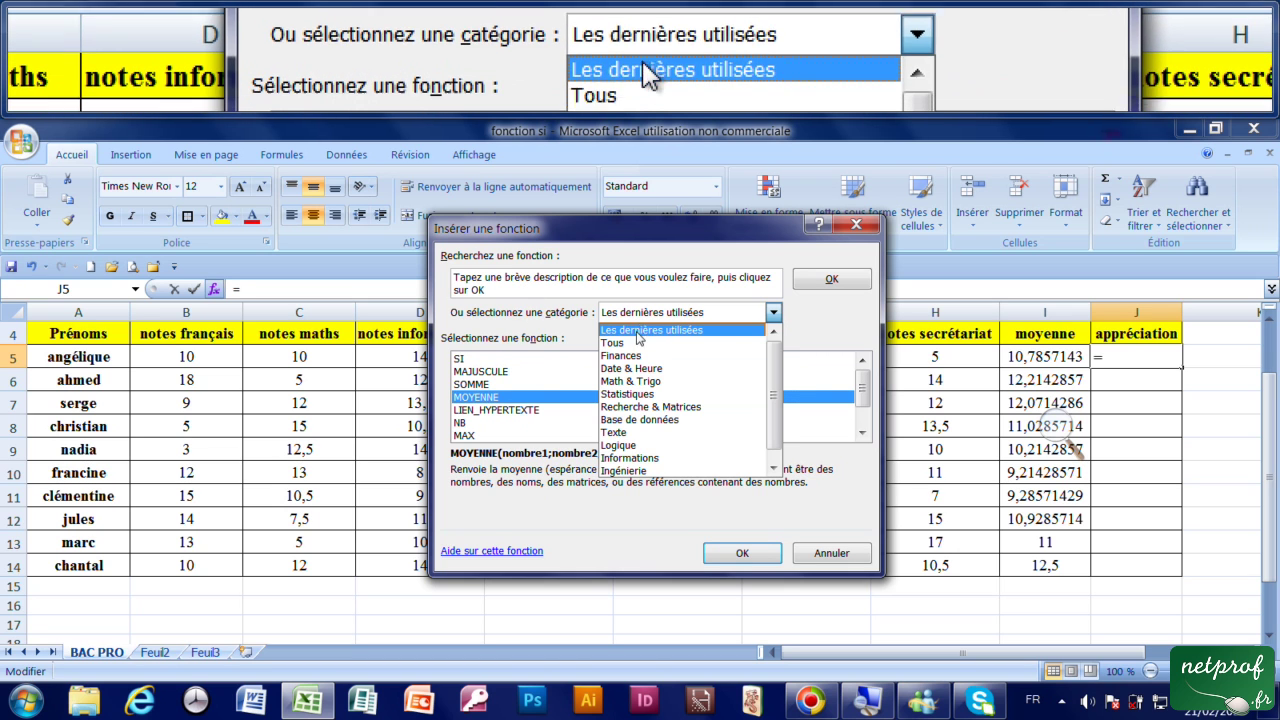
pyautogui.click(637, 343)
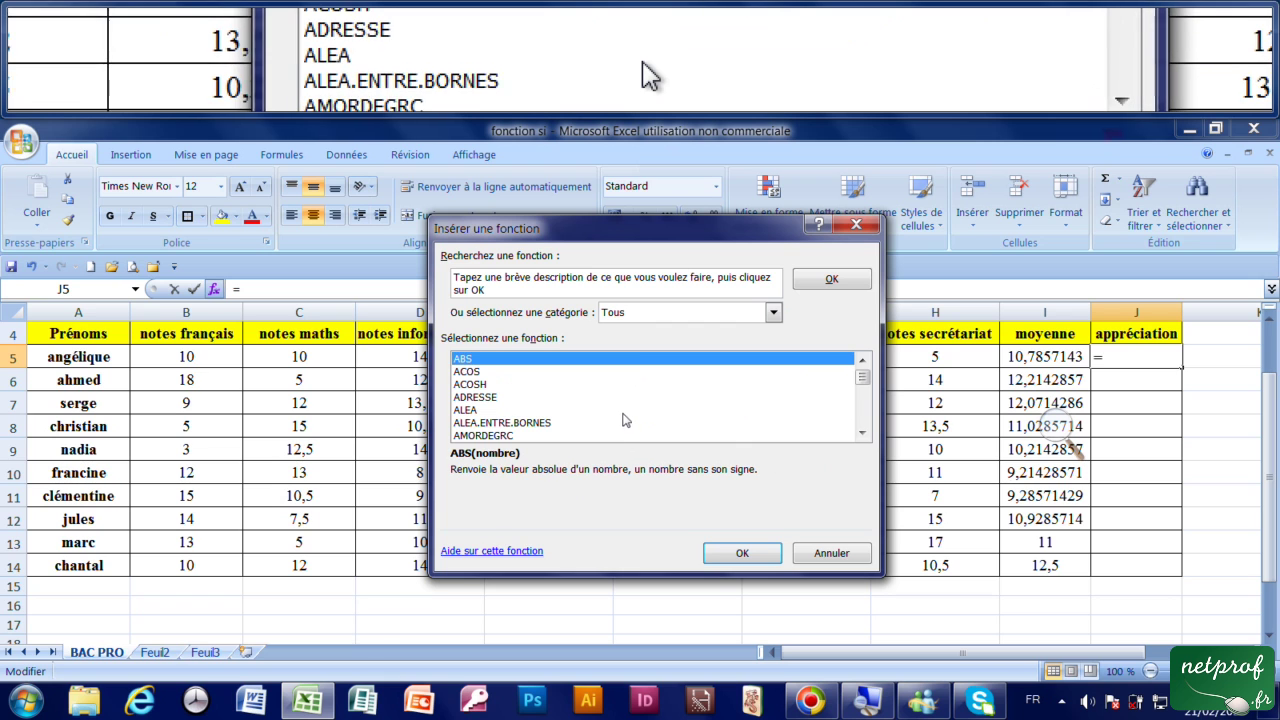
pyautogui.scroll(-1, 623, 424)
pyautogui.scroll(-2, 623, 424)
pyautogui.scroll(-2, 623, 424)
pyautogui.scroll(-3, 624, 425)
pyautogui.scroll(-3, 626, 425)
pyautogui.scroll(-4, 626, 425)
pyautogui.scroll(-4, 626, 425)
pyautogui.scroll(-3, 626, 425)
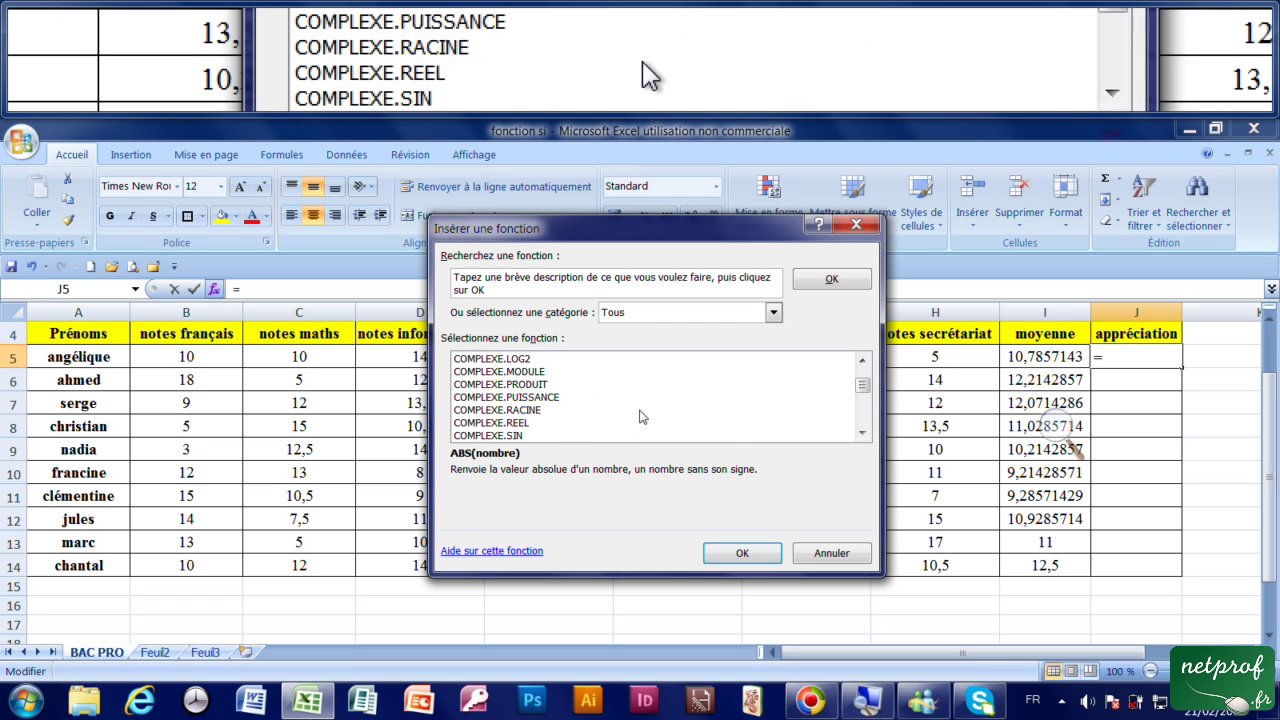
pyautogui.click(862, 432)
pyautogui.click(862, 432)
pyautogui.moveTo(862, 435); pyautogui.dragTo(862, 435)
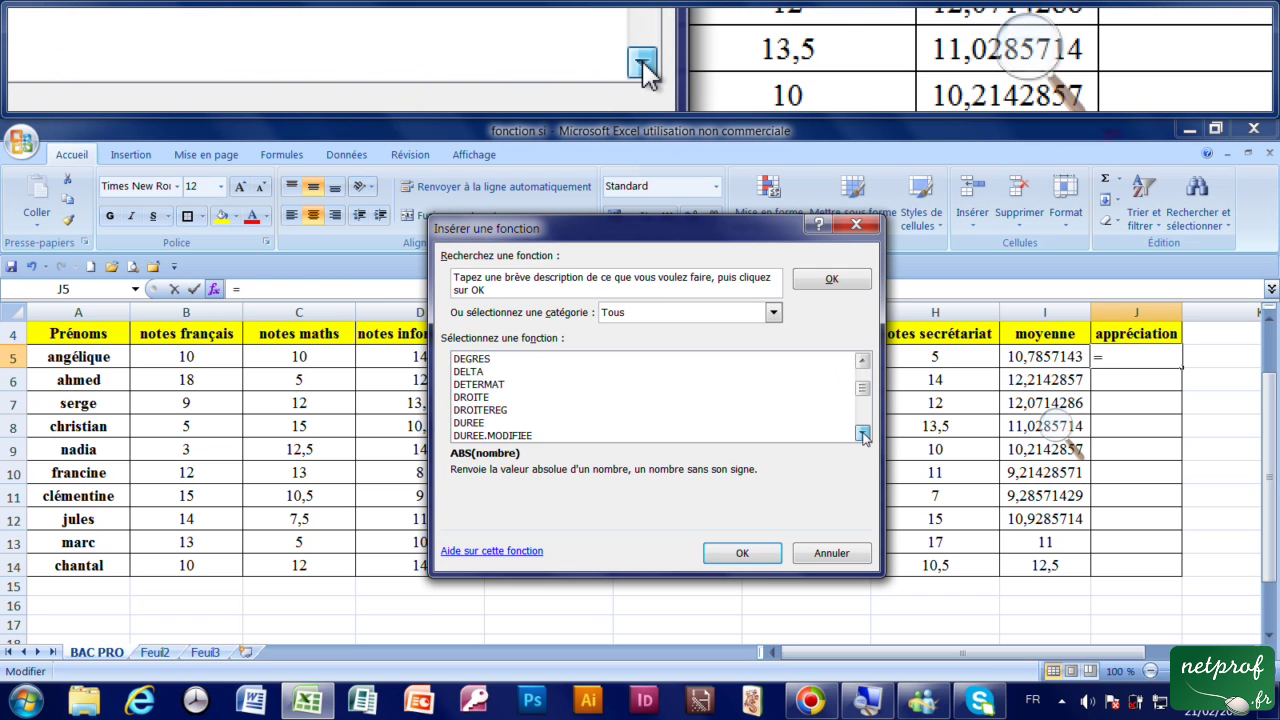
pyautogui.moveTo(862, 435); pyautogui.dragTo(862, 435)
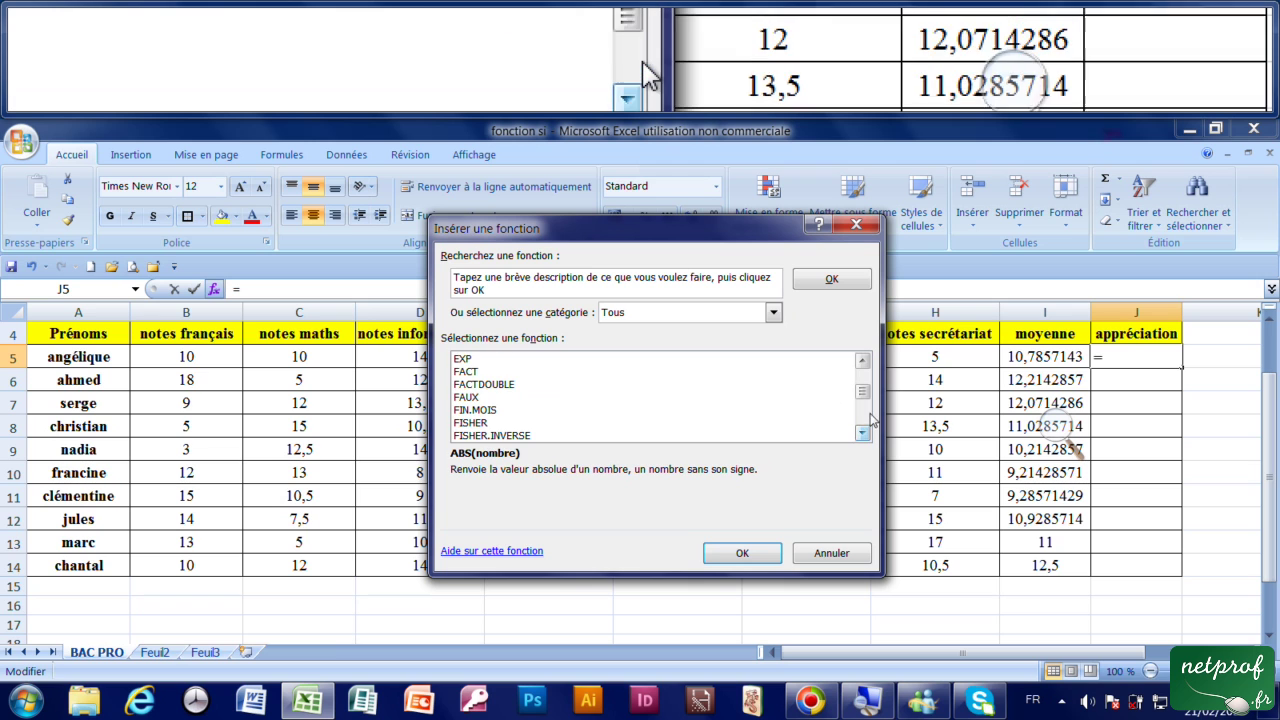
pyautogui.moveTo(862, 391); pyautogui.dragTo(862, 411)
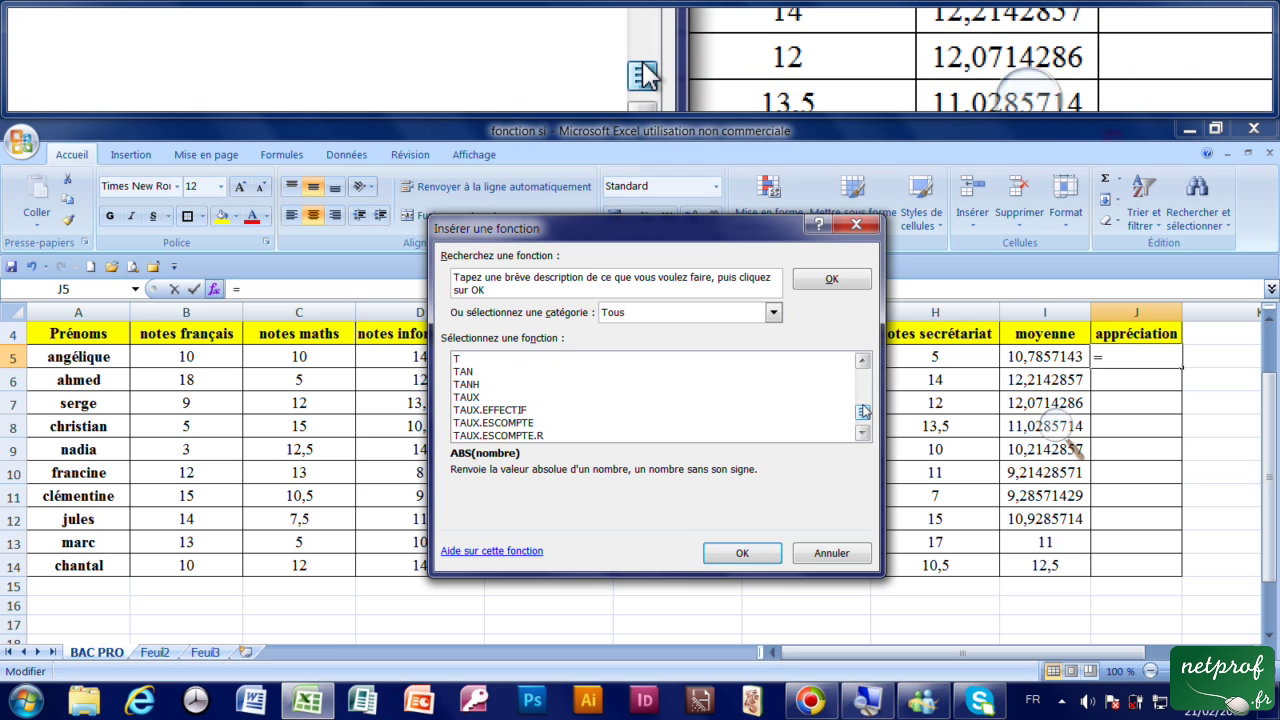
pyautogui.click(863, 361)
pyautogui.moveTo(864, 367); pyautogui.dragTo(864, 367)
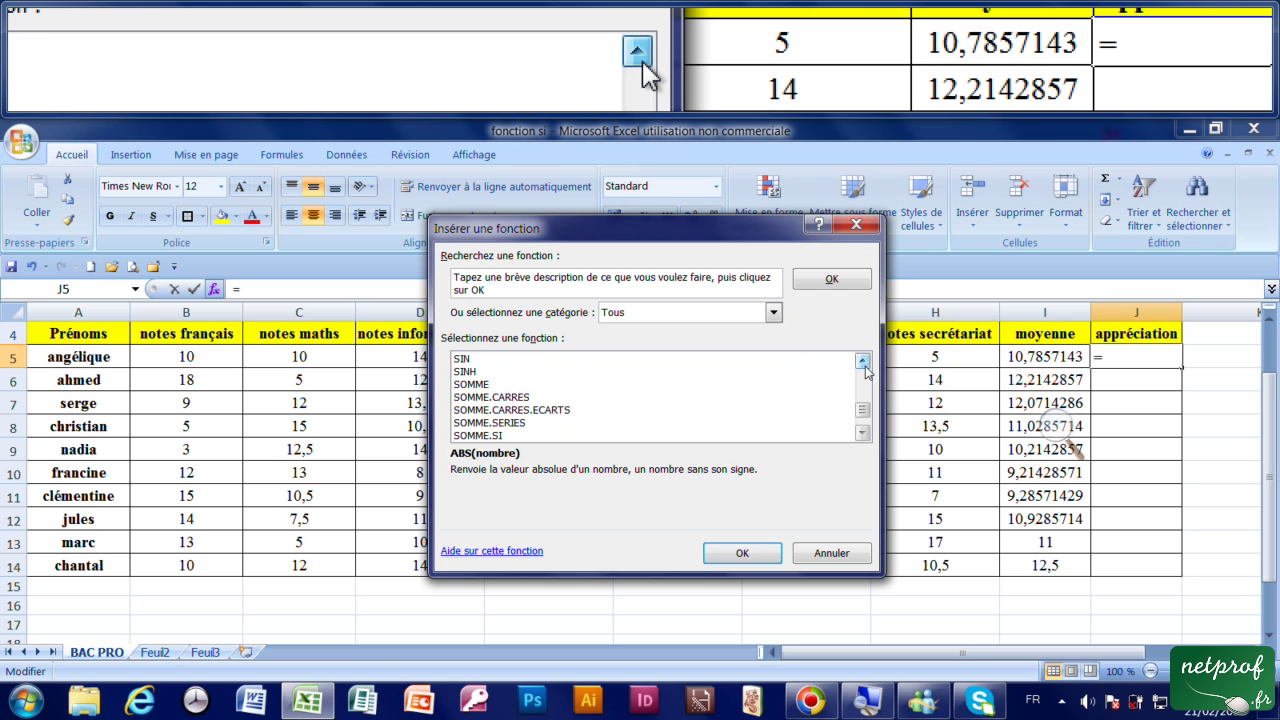
pyautogui.moveTo(864, 367); pyautogui.dragTo(864, 367)
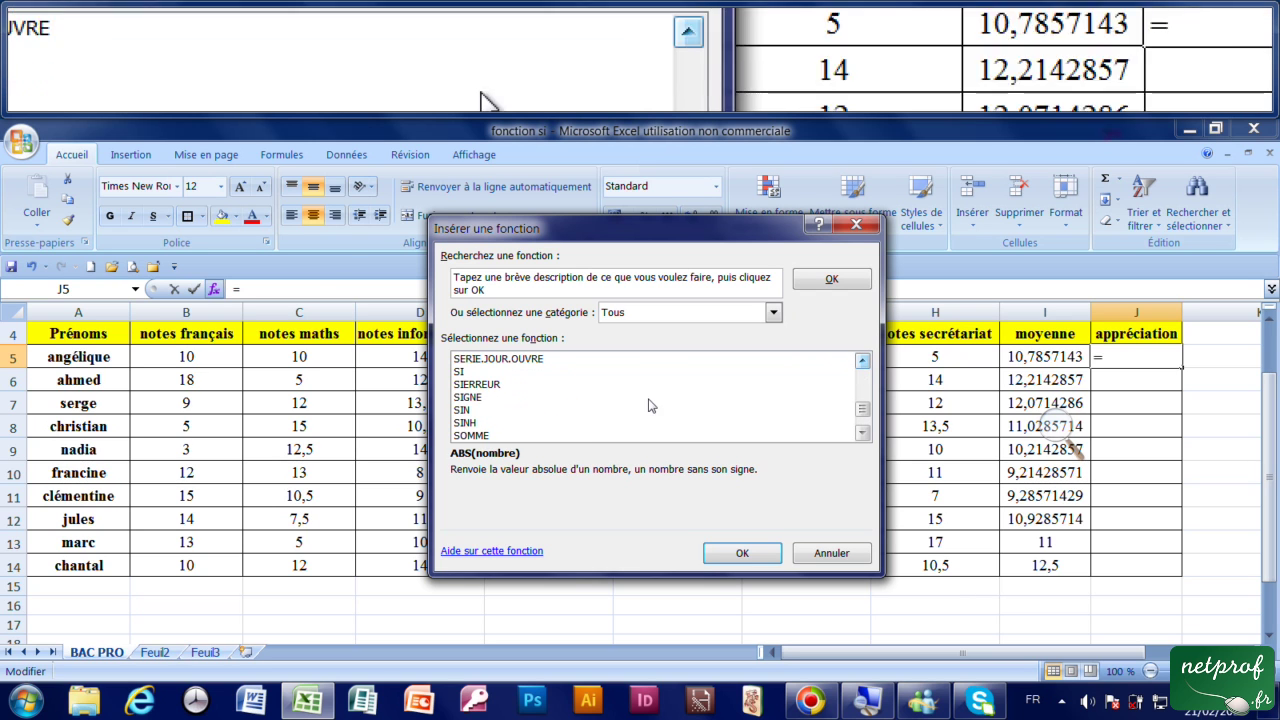
pyautogui.click(462, 372)
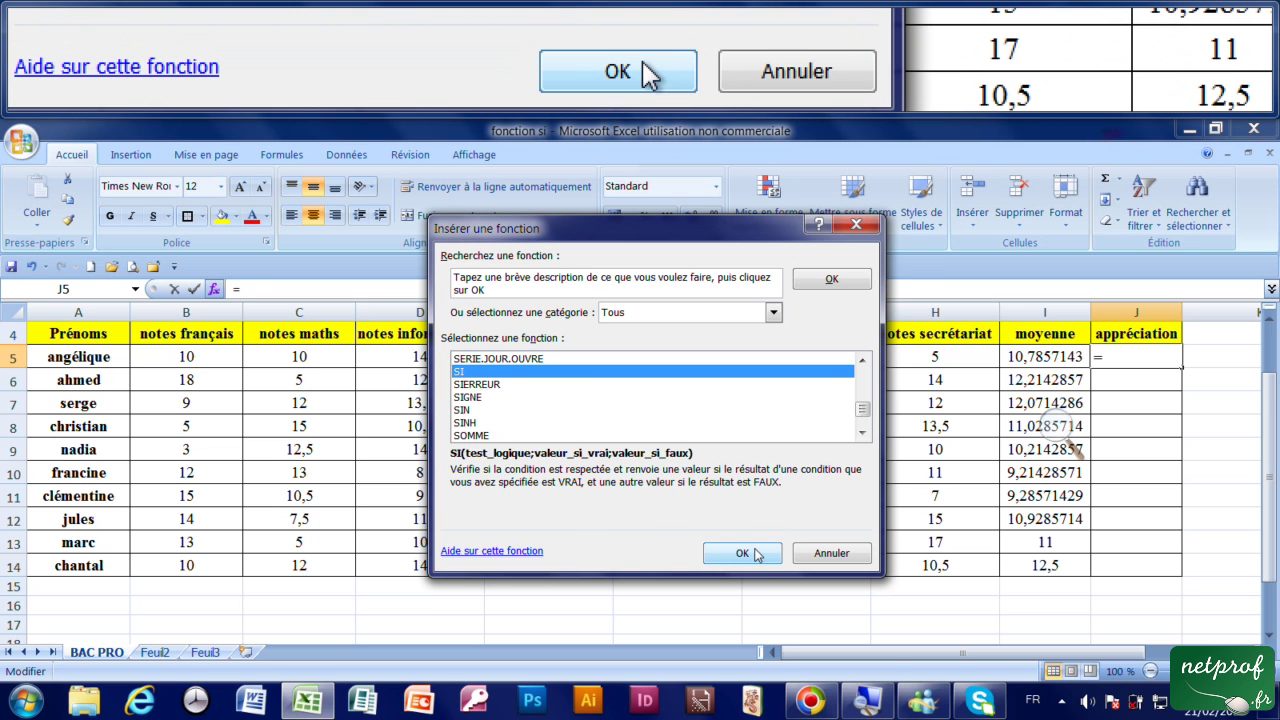
# Confirm SI for J5, move its Arguments dialog left, and clear the unfinished I5 test
pyautogui.click(757, 554)
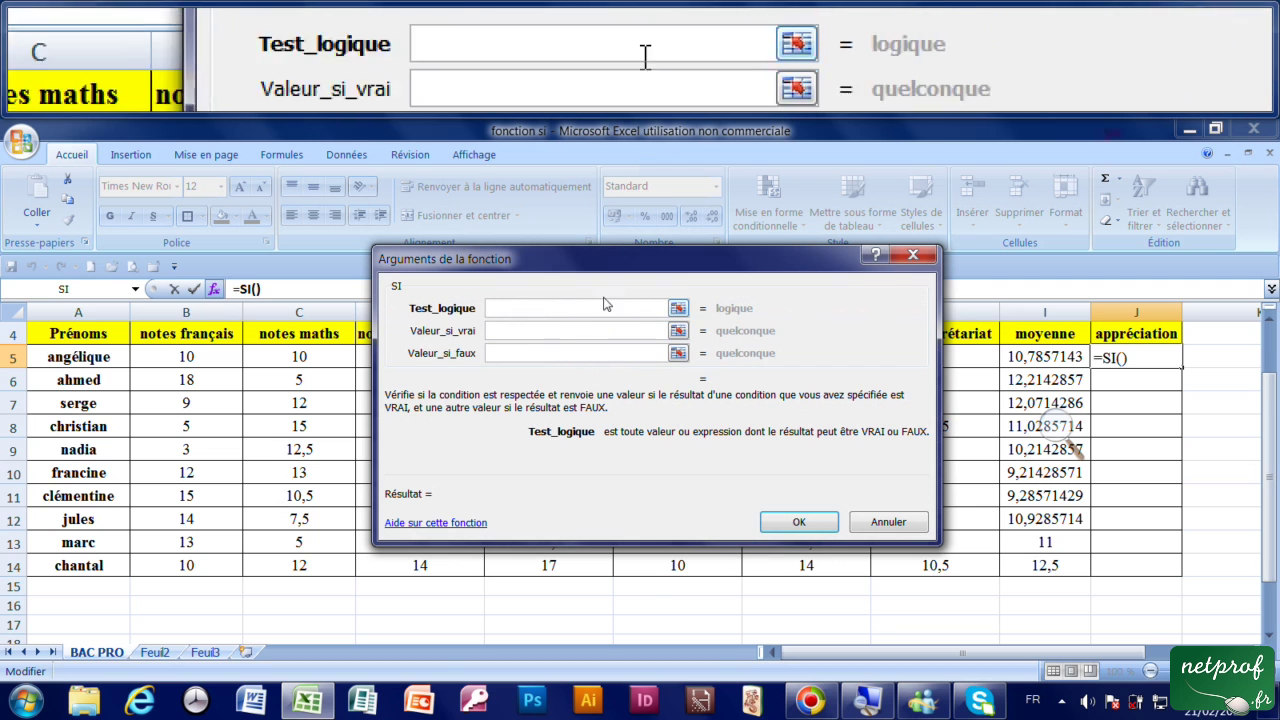
pyautogui.moveTo(607, 259)
pyautogui.mouseDown()
pyautogui.moveTo(401, 261)
pyautogui.moveTo(440, 238)
pyautogui.mouseUp()
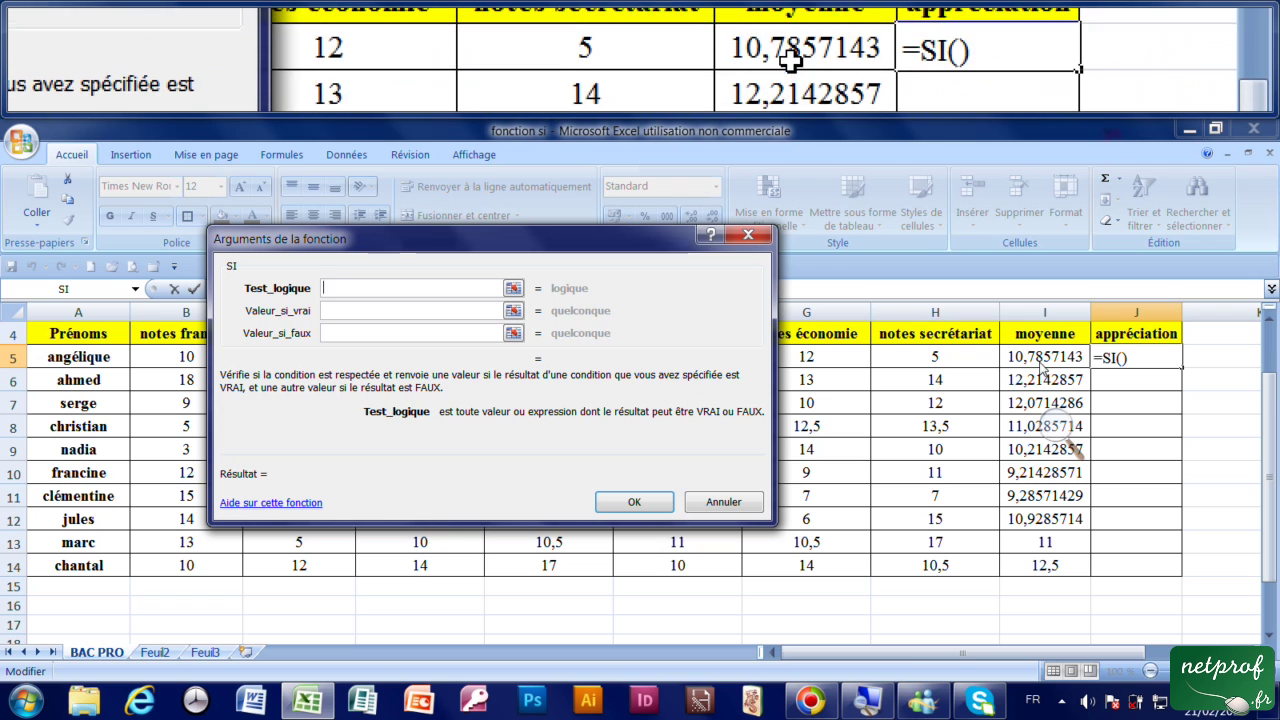
pyautogui.click(1039, 361)
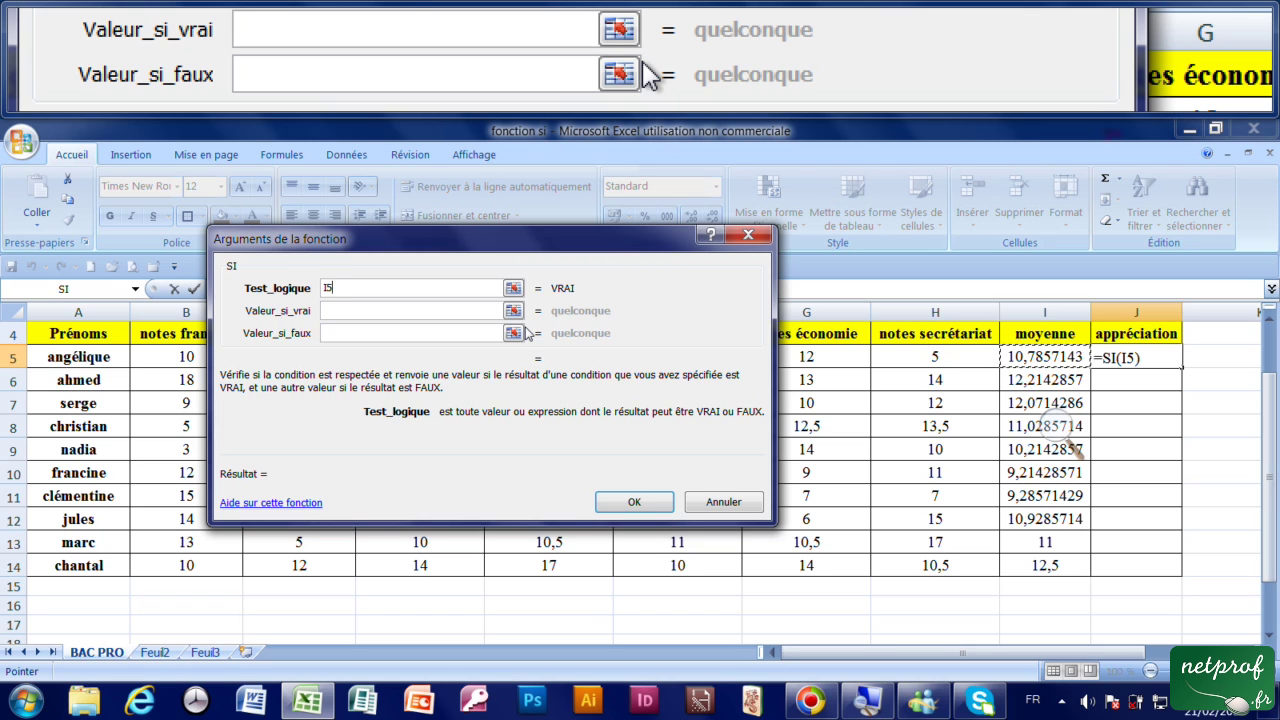
pyautogui.write('>=10')
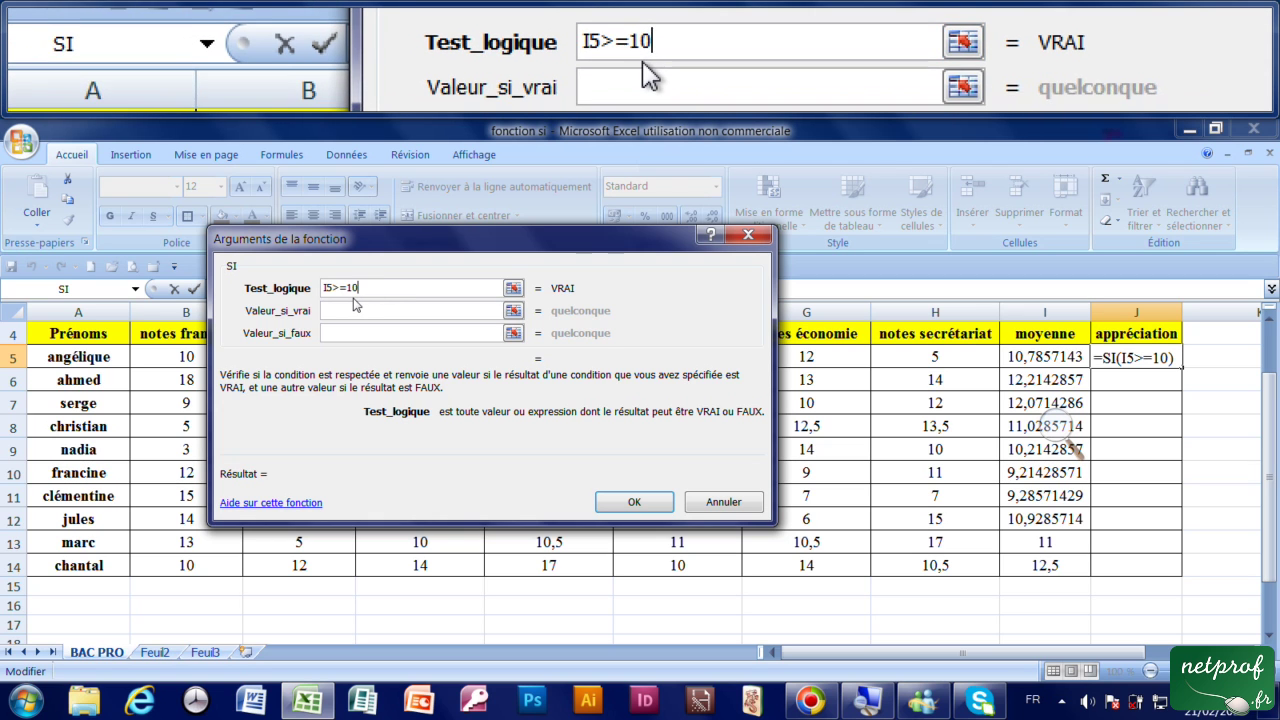
pyautogui.press('BackSpace')
pyautogui.press('BackSpace')
pyautogui.press('BackSpace')
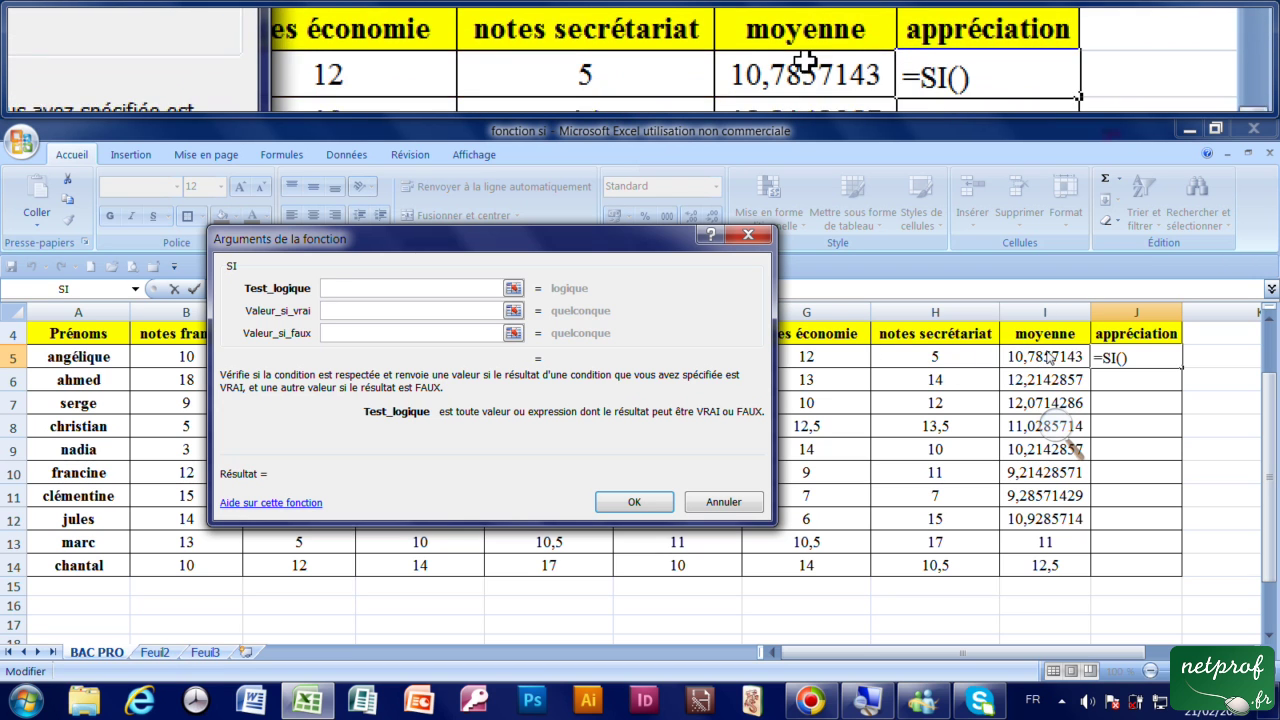
# Enter I5>=10 as the SI logical test, correcting the mistyped comparison signs
pyautogui.click(1066, 353)
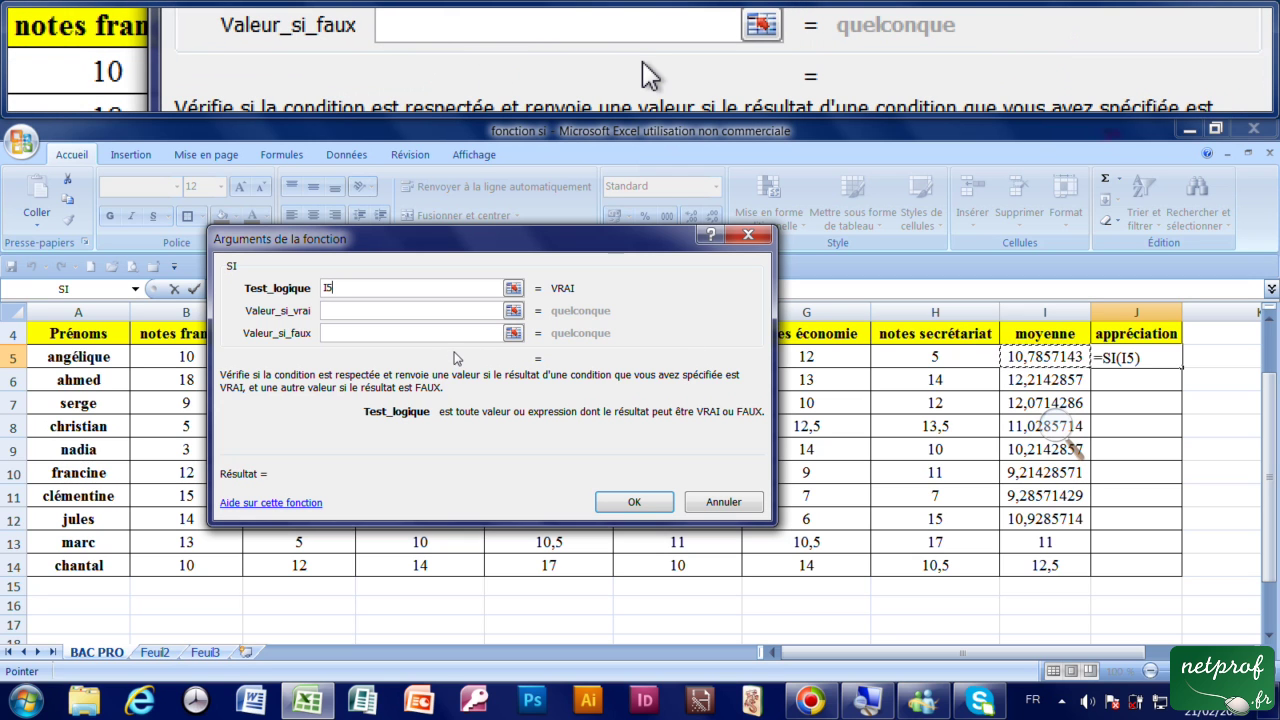
pyautogui.write('>>>>>')
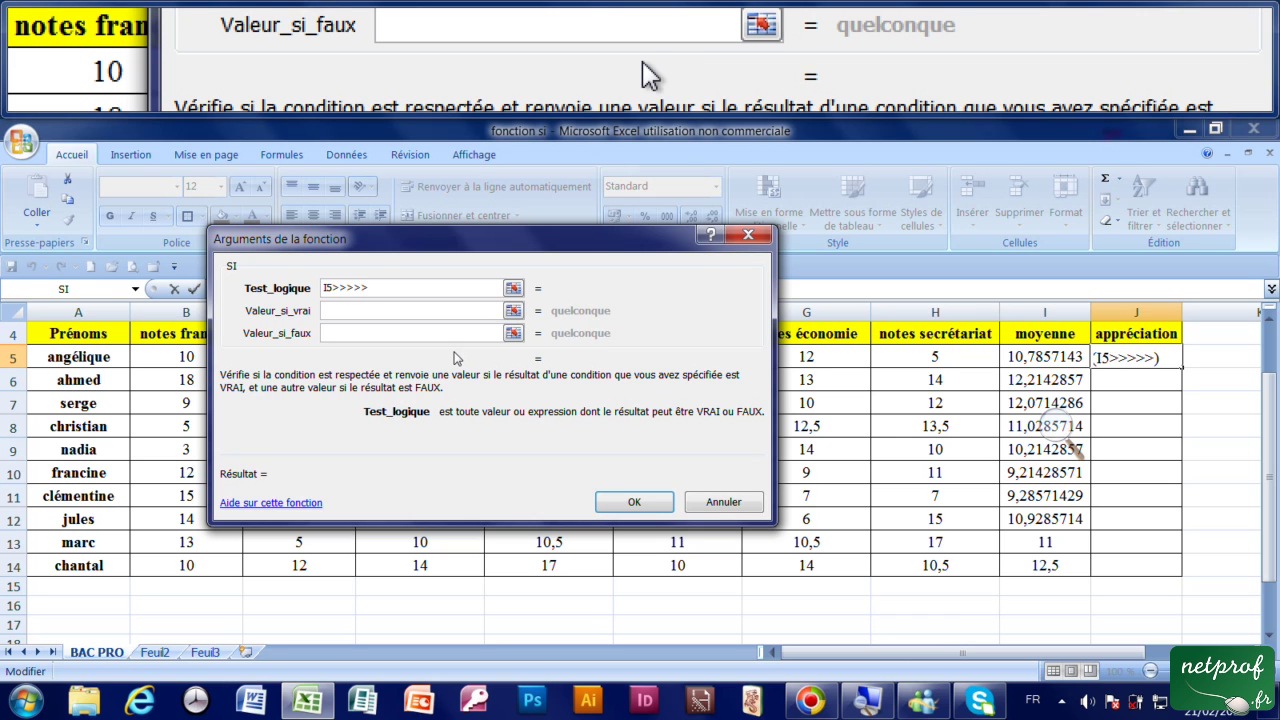
pyautogui.press('BackSpace')
pyautogui.press('BackSpace')
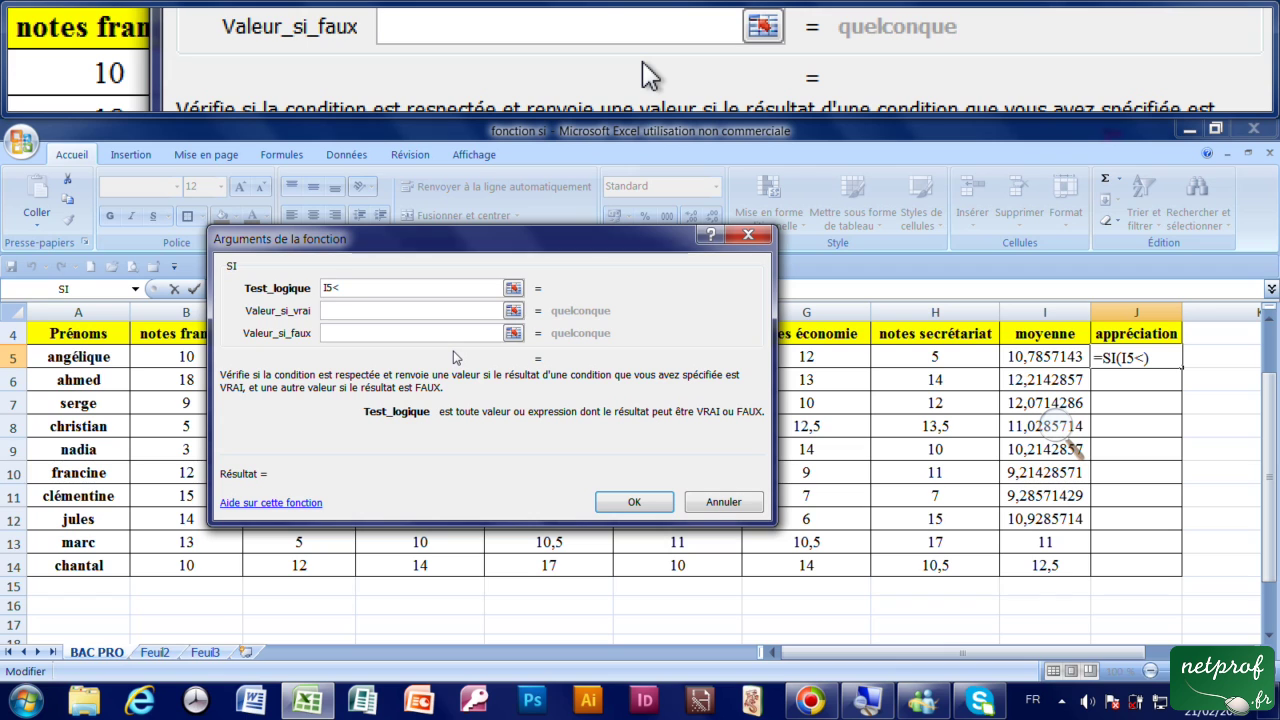
pyautogui.press('BackSpace')
pyautogui.write('>=10')
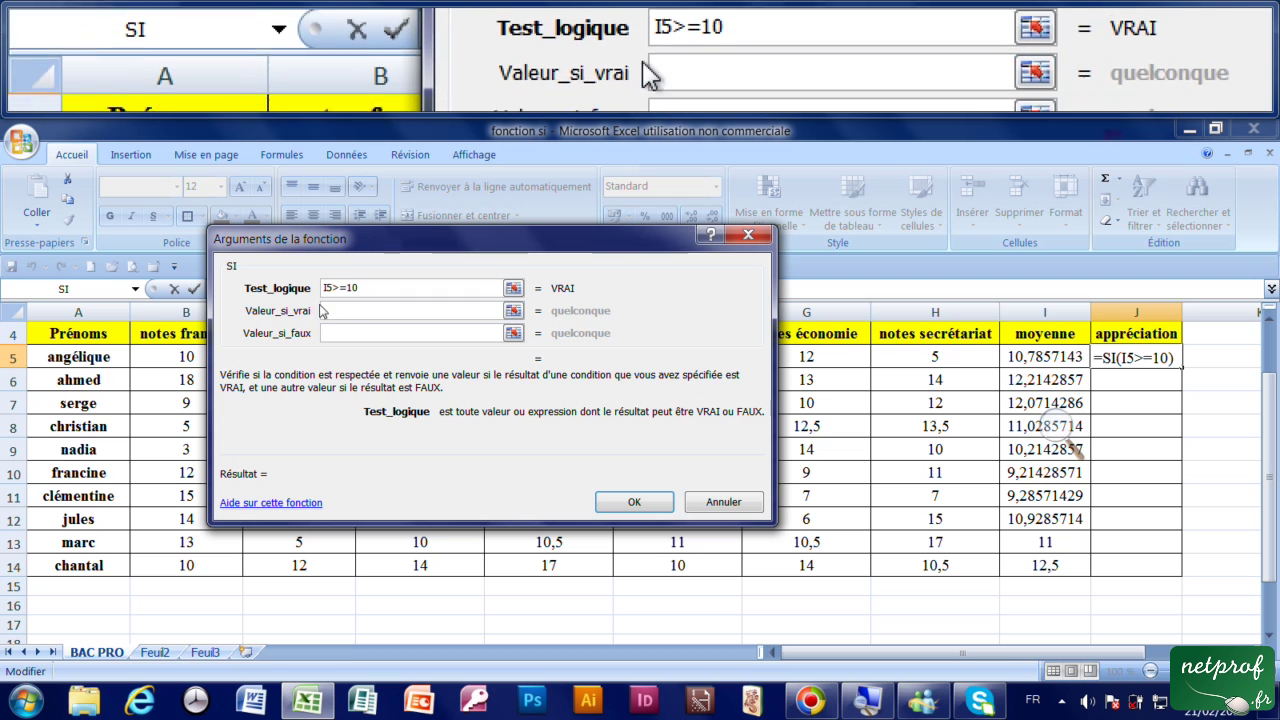
# Set 'admis' as the true value and 'recalé' as the false value, then accept the formula
pyautogui.click(334, 311)
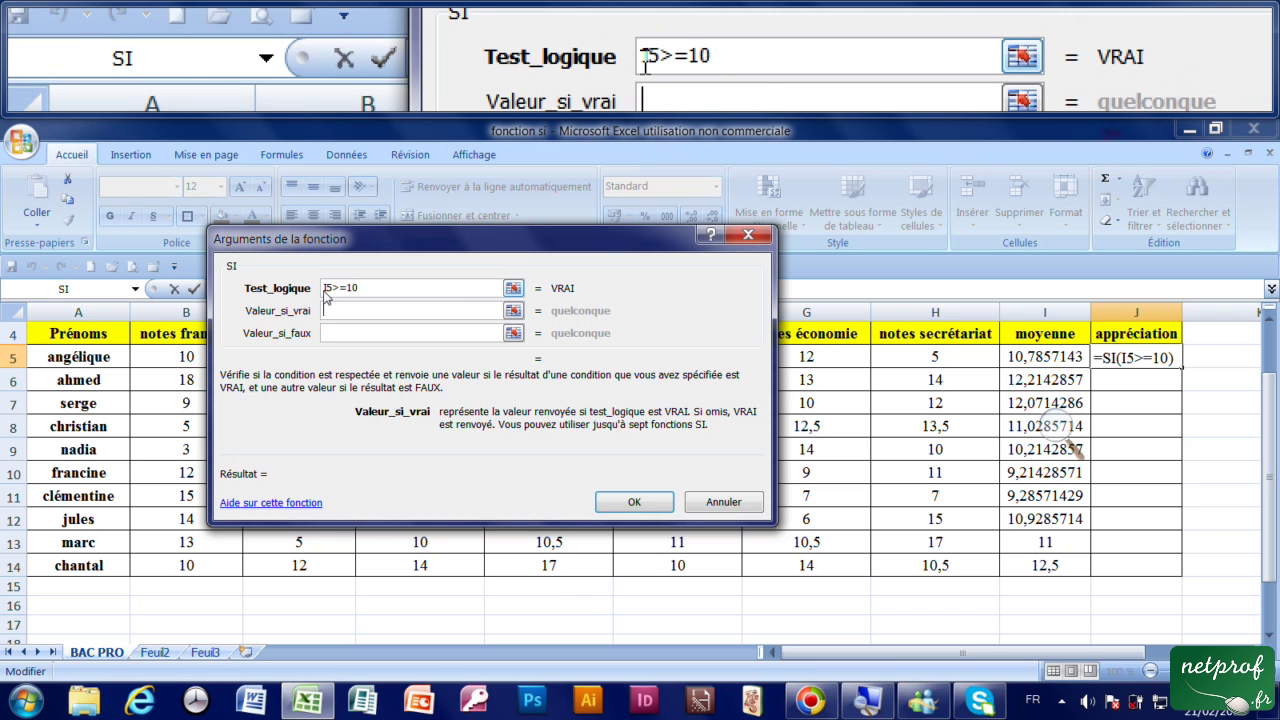
pyautogui.write('admis')
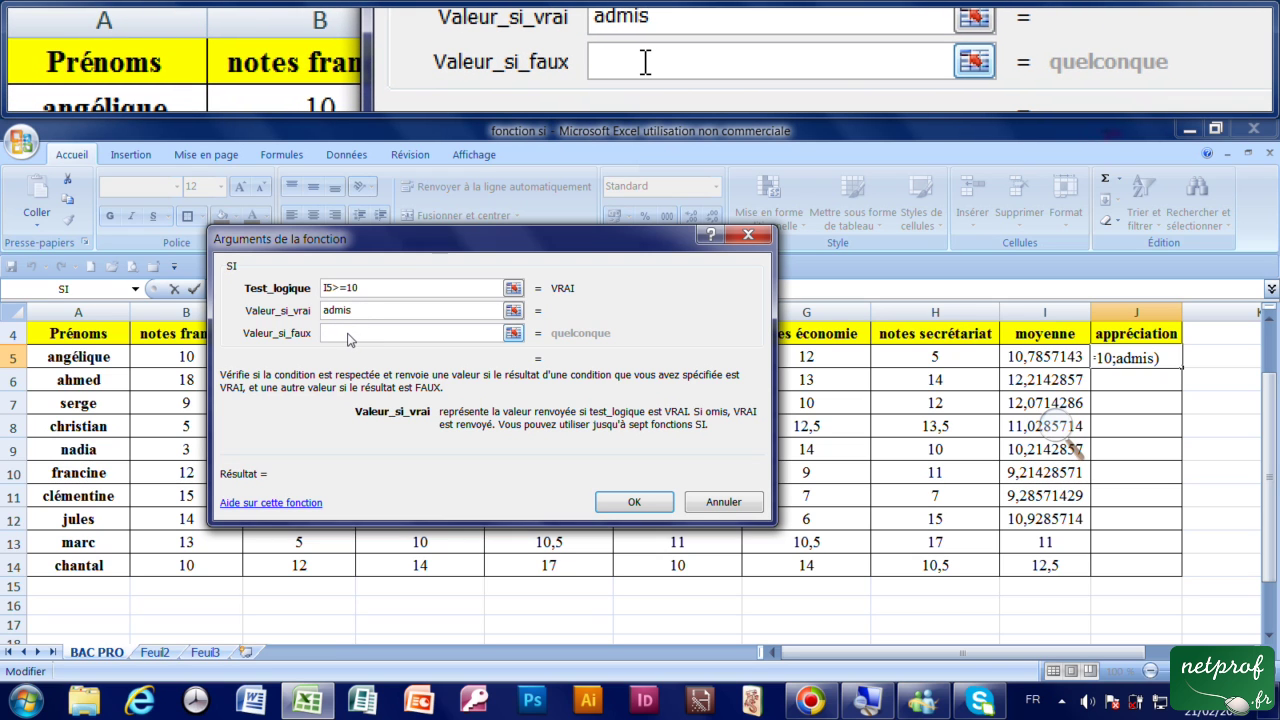
pyautogui.click(348, 338)
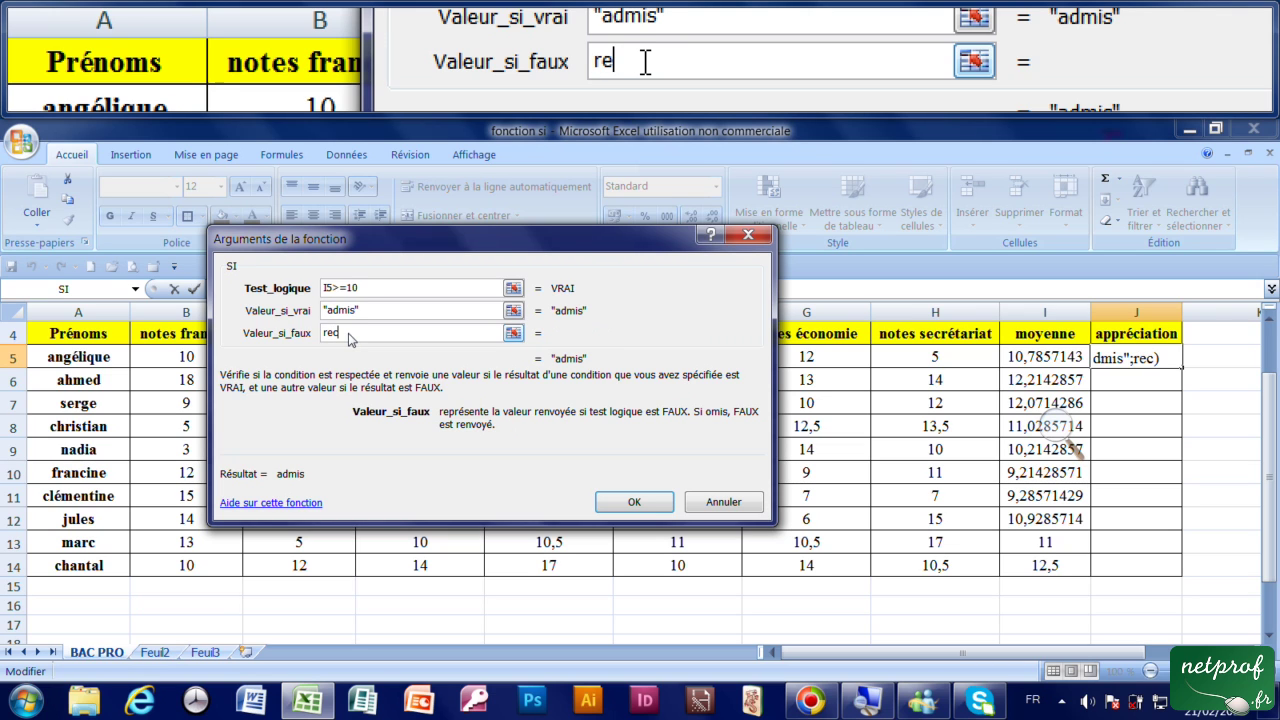
pyautogui.write('alé')
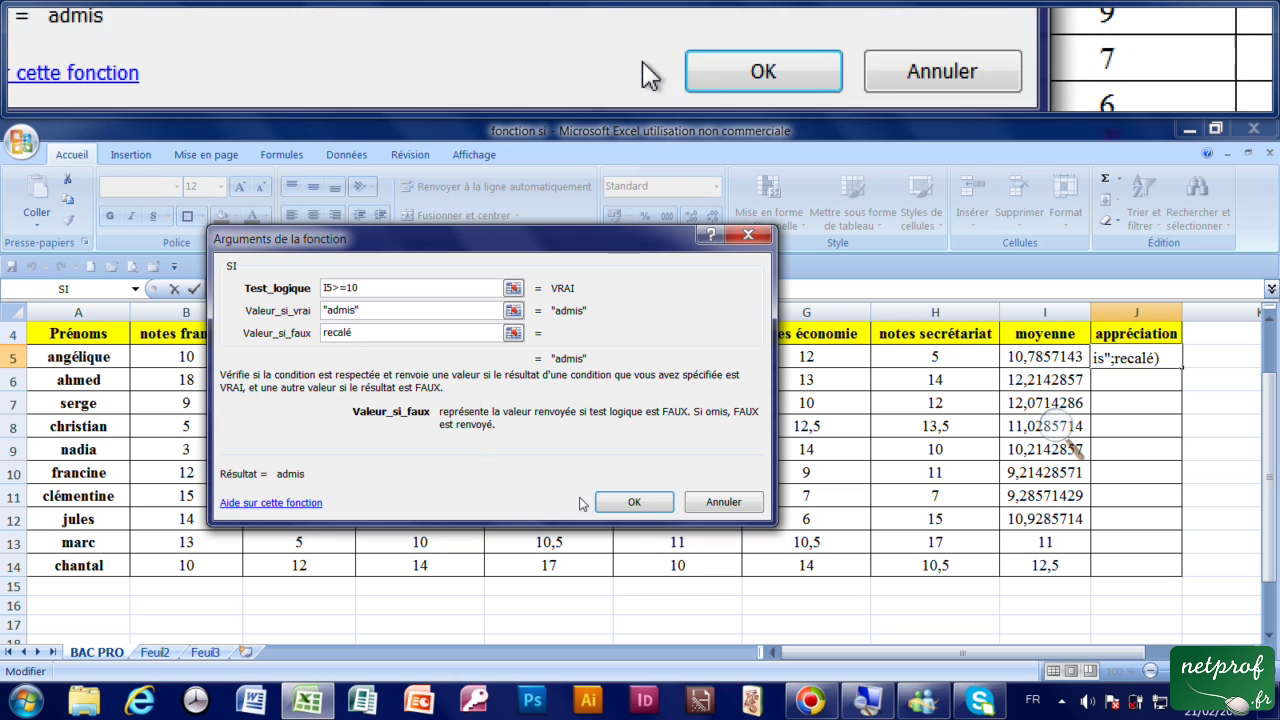
pyautogui.click(646, 510)
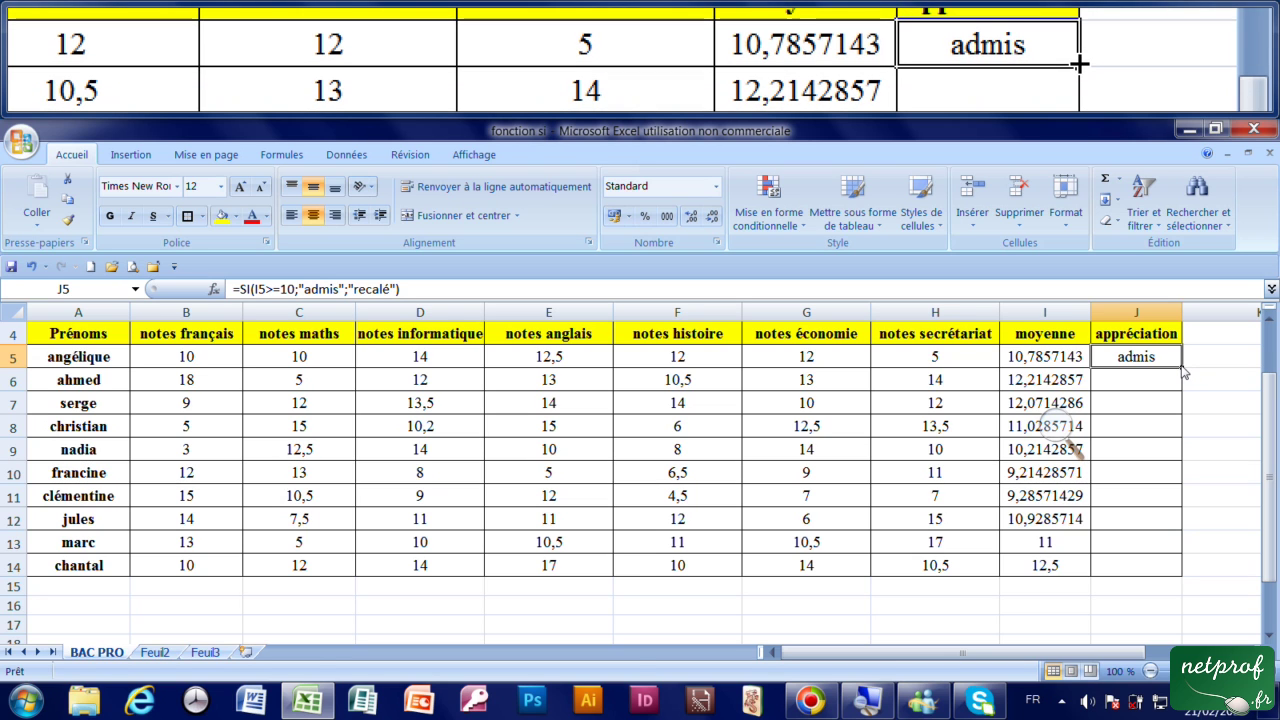
# Fill J5's SI verdict formula down to J14, checking the copies in J7 and J10
pyautogui.moveTo(1182, 370); pyautogui.dragTo(1183, 490)
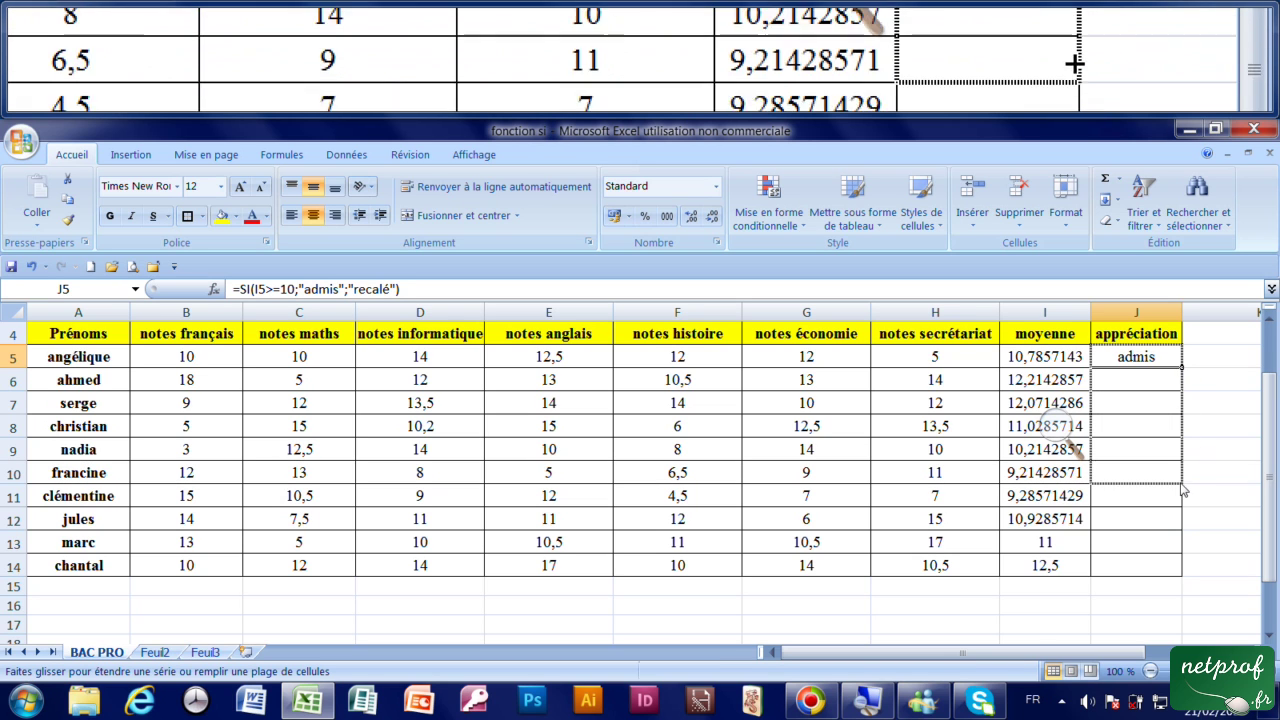
pyautogui.moveTo(1181, 575); pyautogui.dragTo(1181, 575)
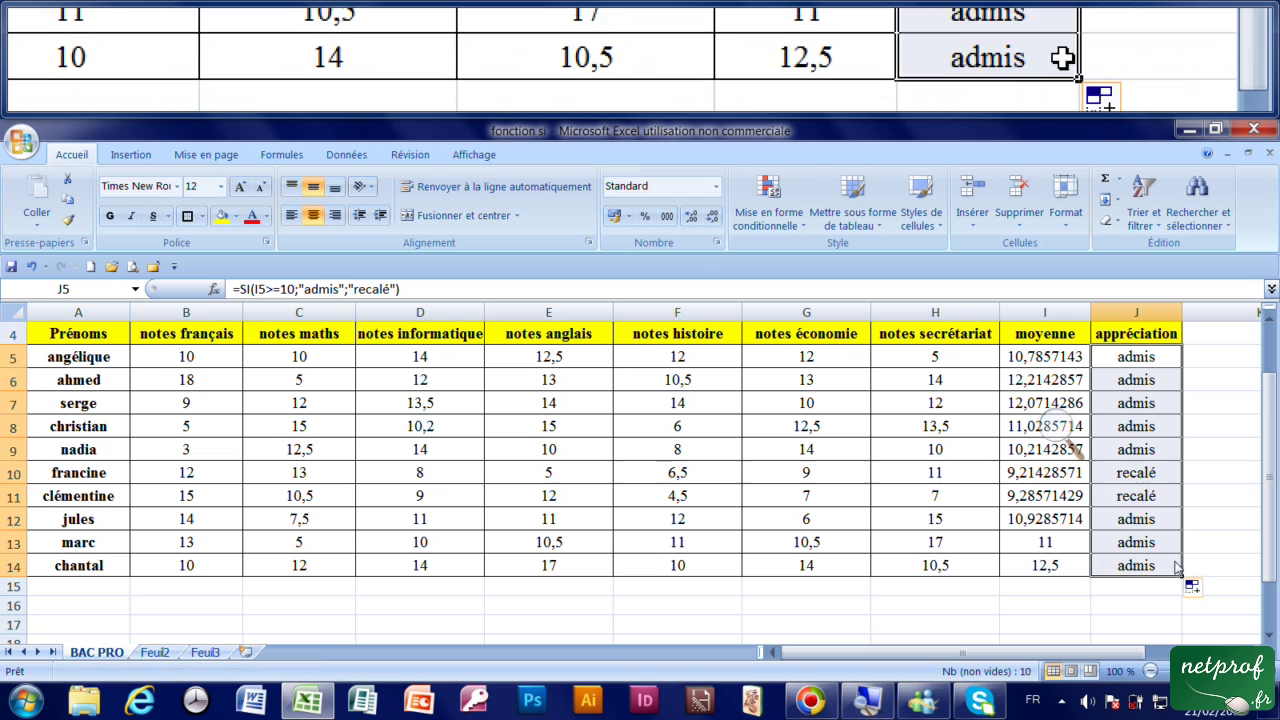
pyautogui.click(1136, 450)
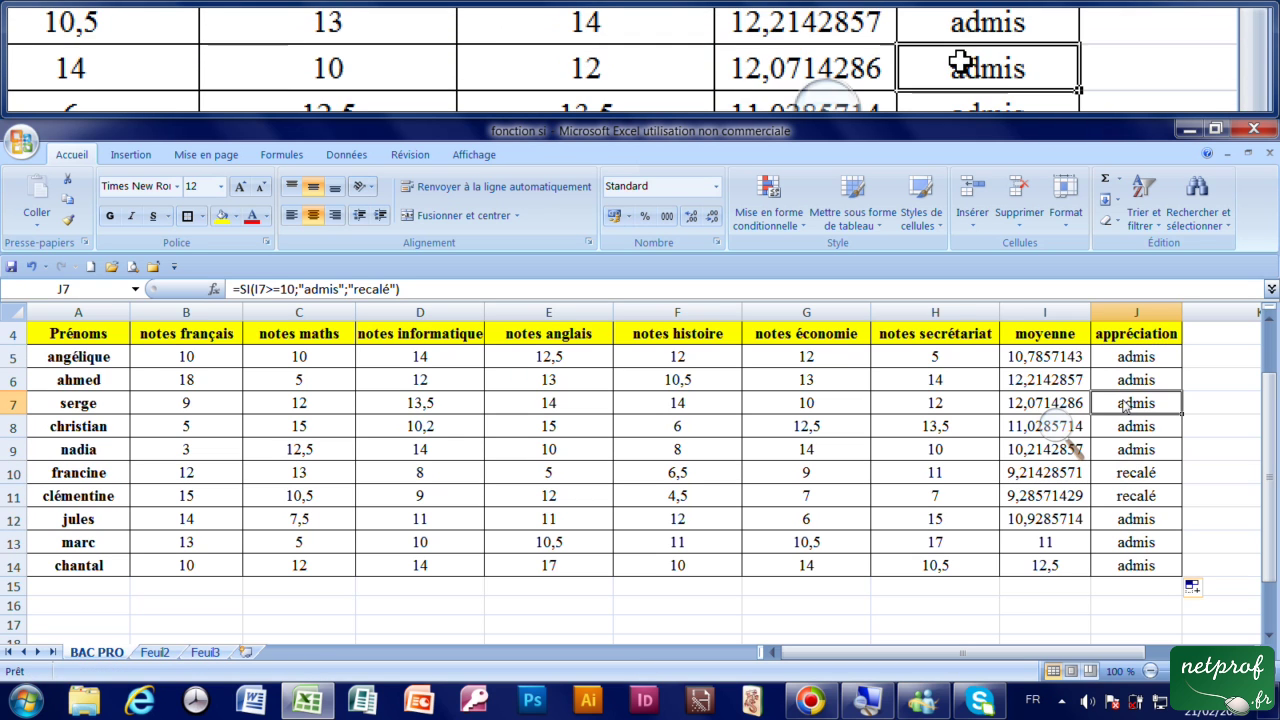
pyautogui.click(1124, 476)
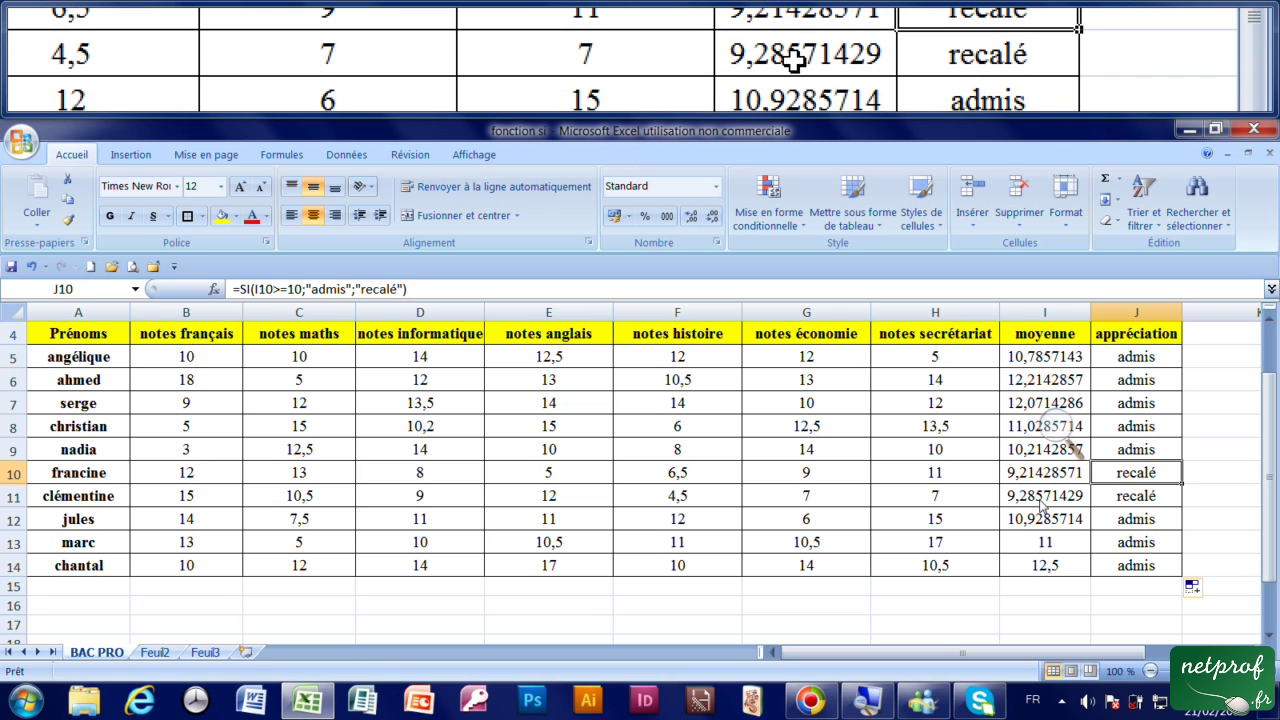
# Apply the thousands-separator format to B5:I14 so grades show two decimals, then inspect J5
pyautogui.moveTo(188, 357)
pyautogui.mouseDown()
pyautogui.moveTo(438, 363)
pyautogui.moveTo(1040, 566)
pyautogui.mouseUp()
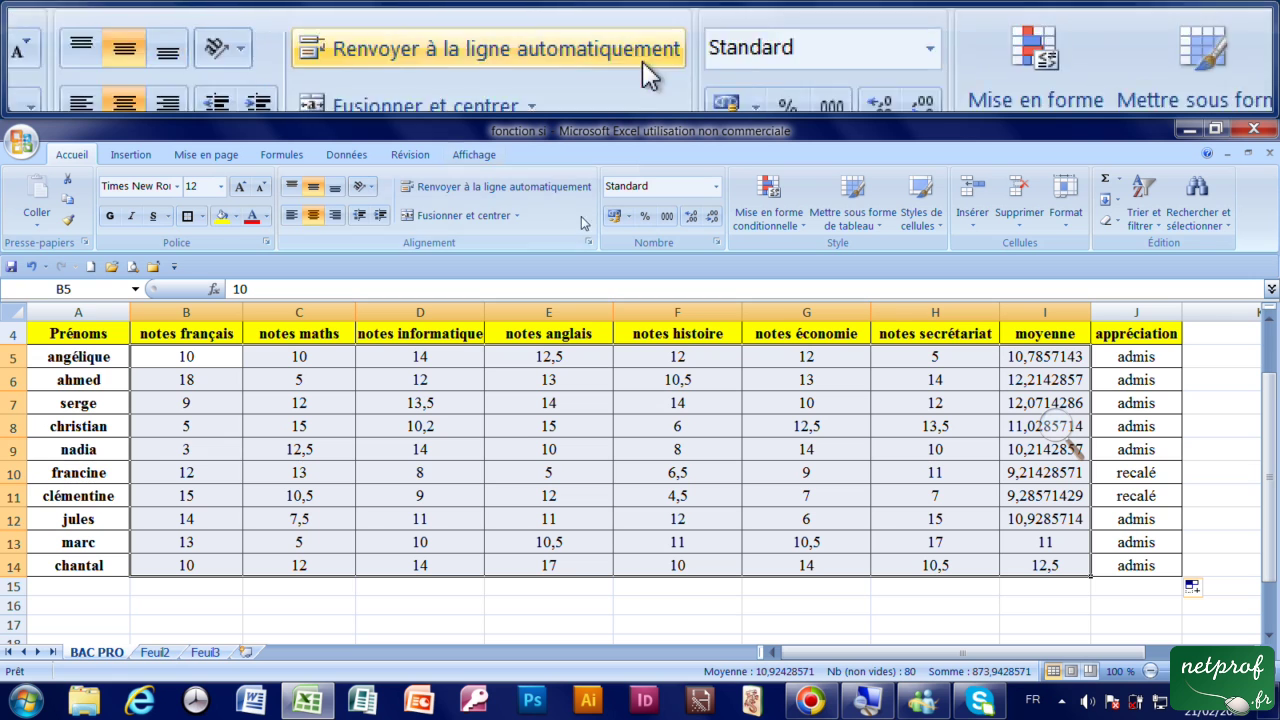
pyautogui.click(666, 217)
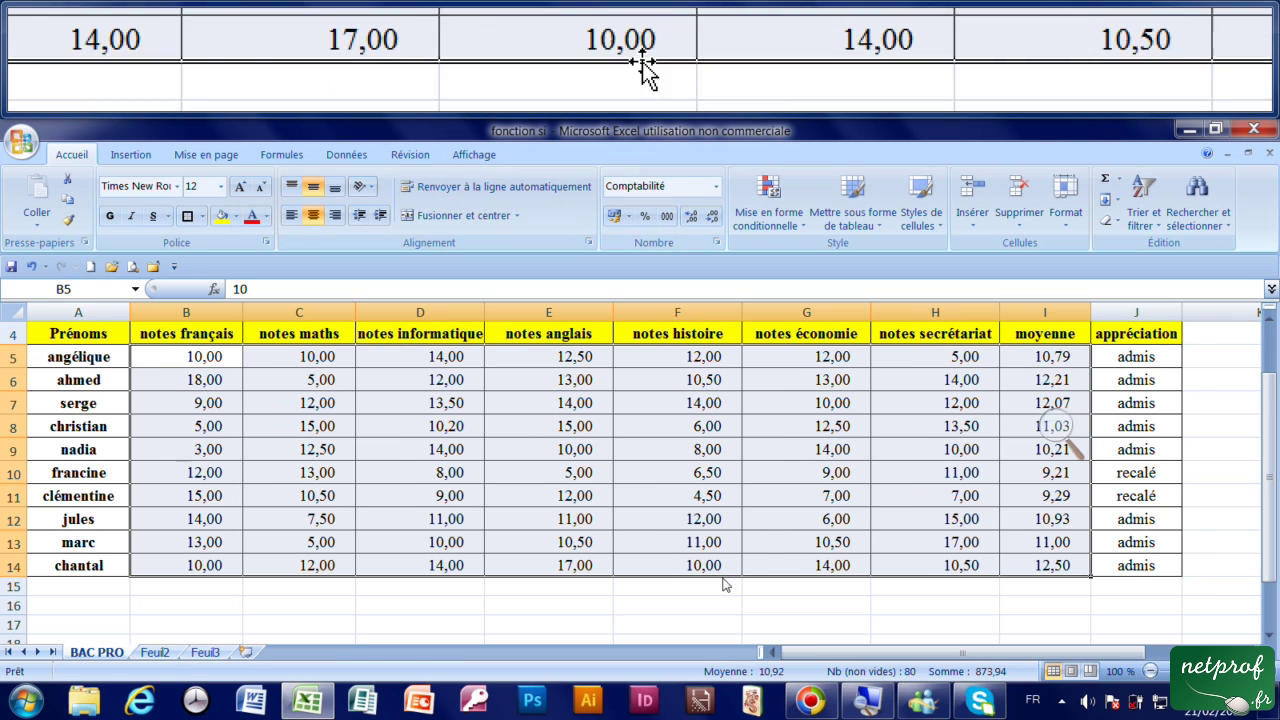
pyautogui.click(853, 591)
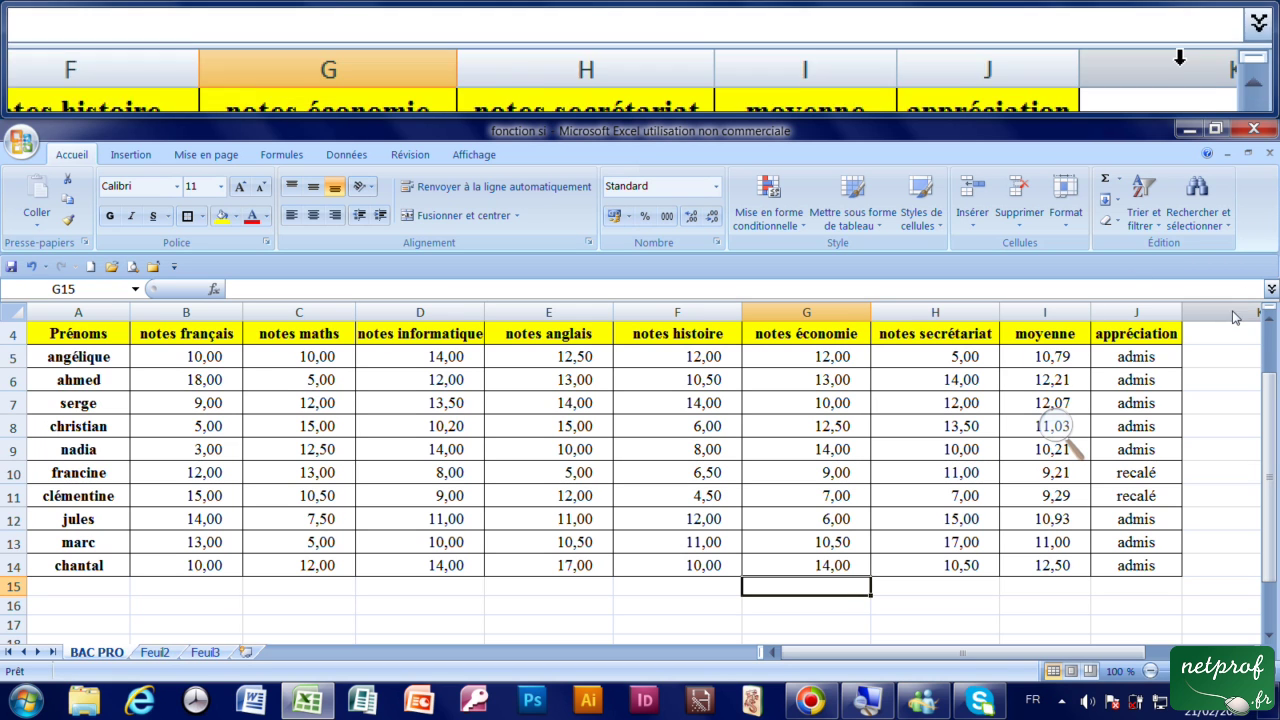
pyautogui.click(1131, 362)
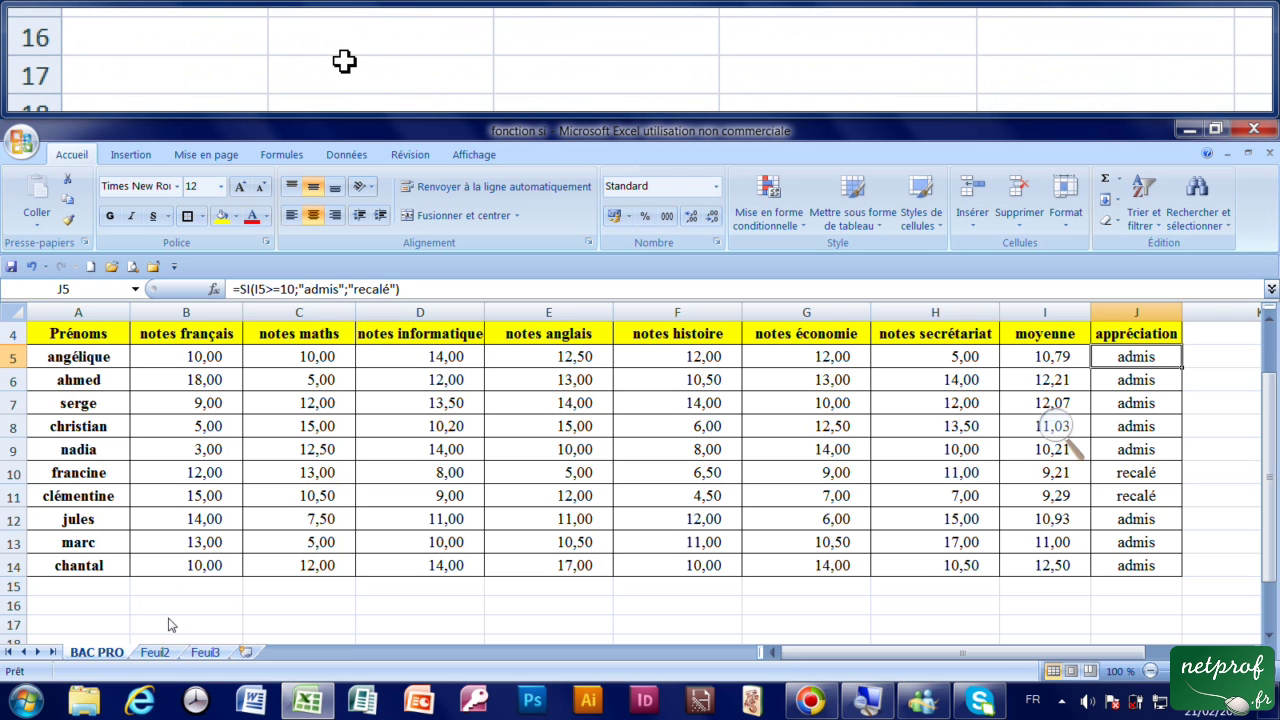
# Rename the Feuil2 actors sheet to 'oscar' and select cell C2
pyautogui.click(166, 657)
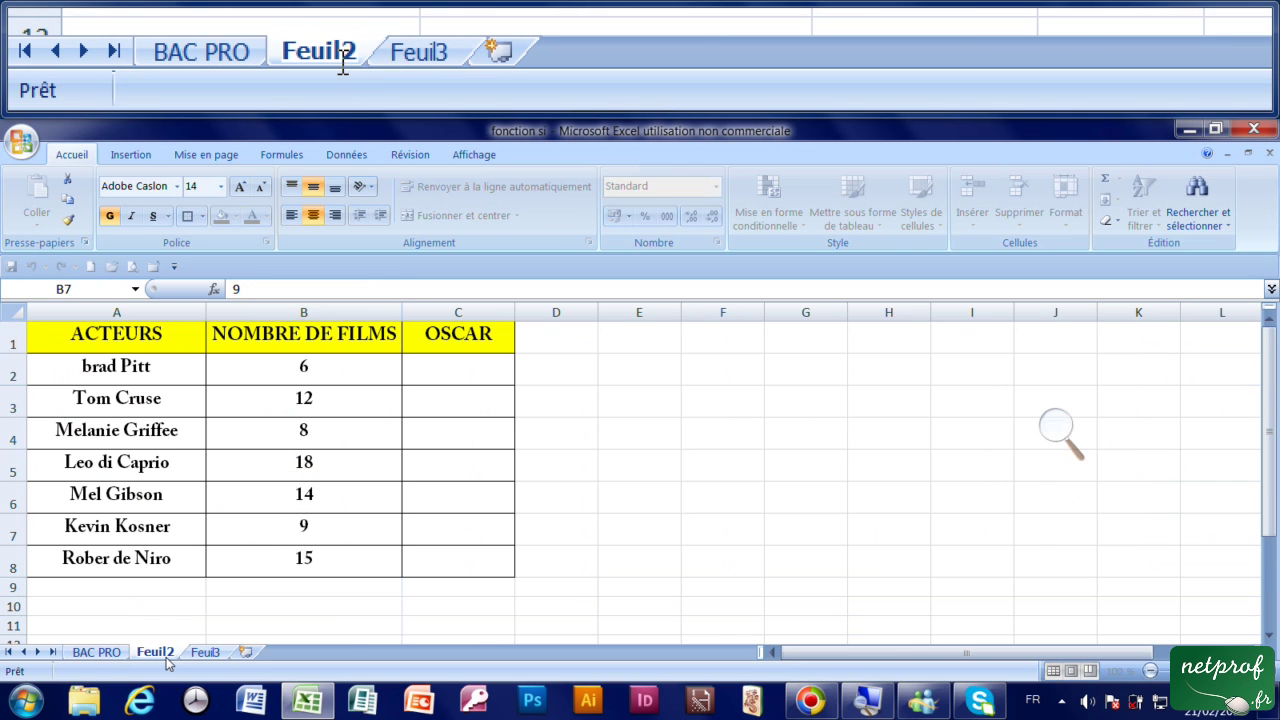
pyautogui.doubleClick(166, 655)
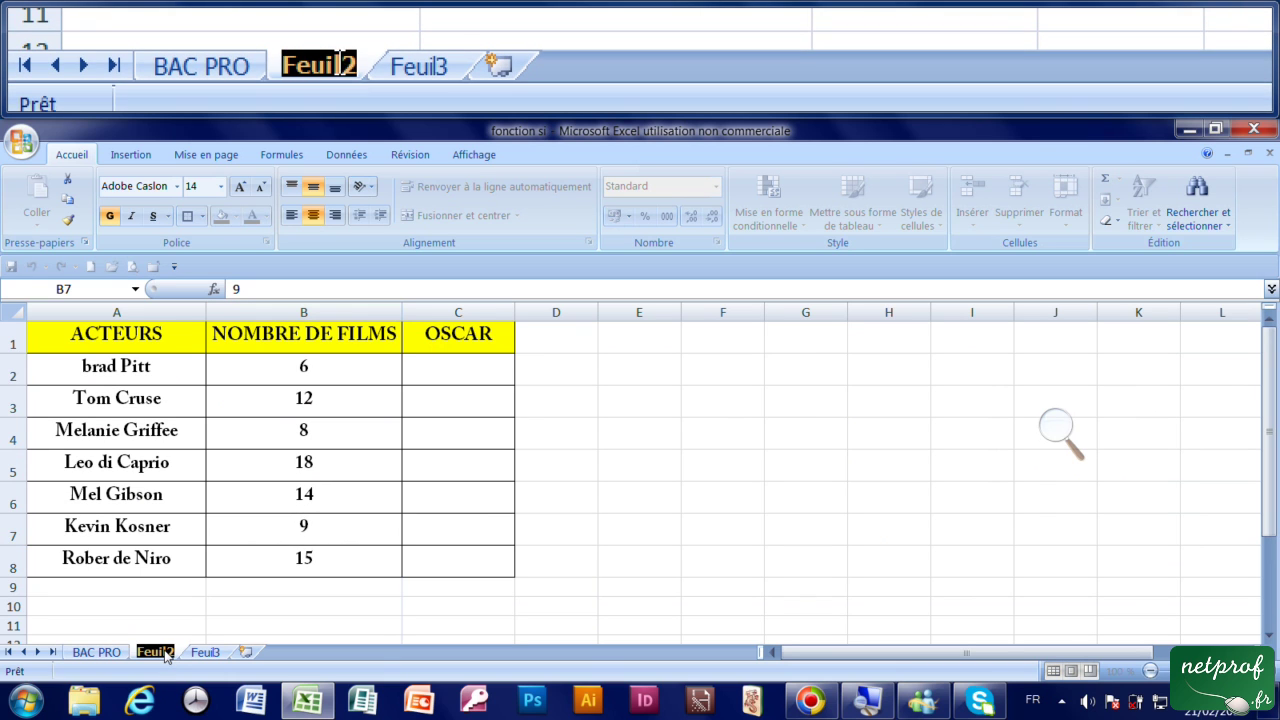
pyautogui.write('oscar')
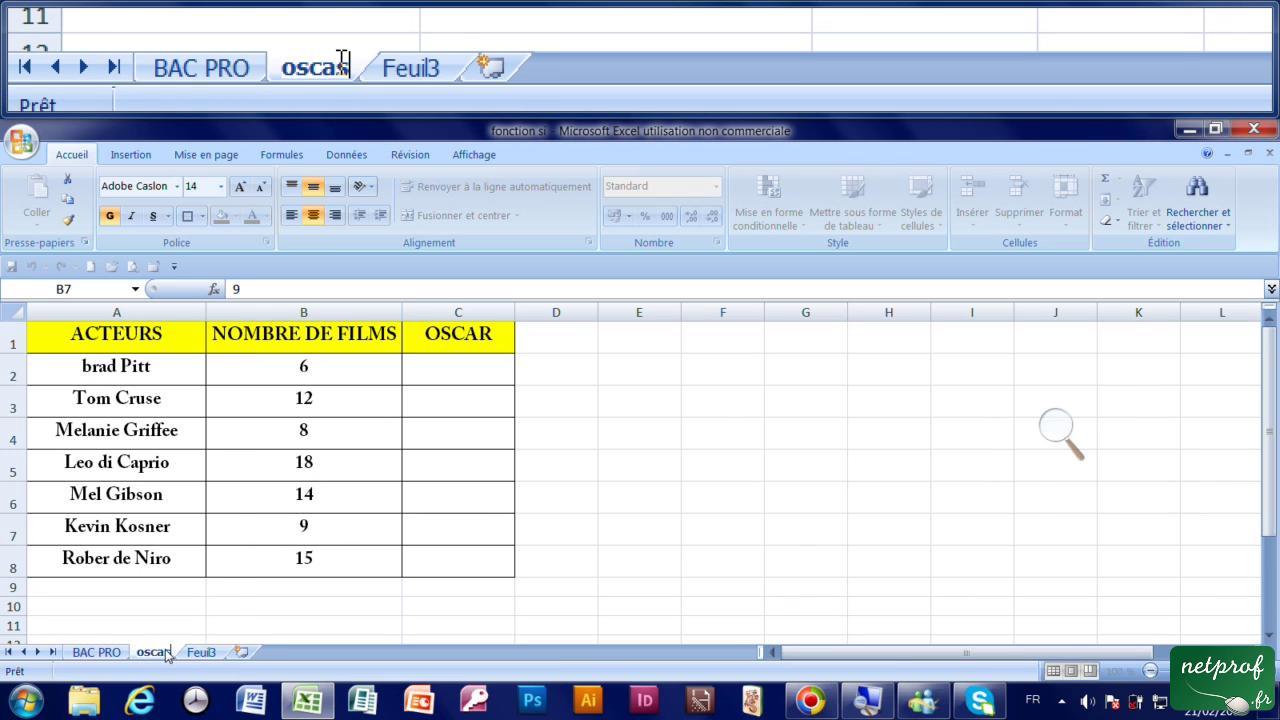
pyautogui.write('r')
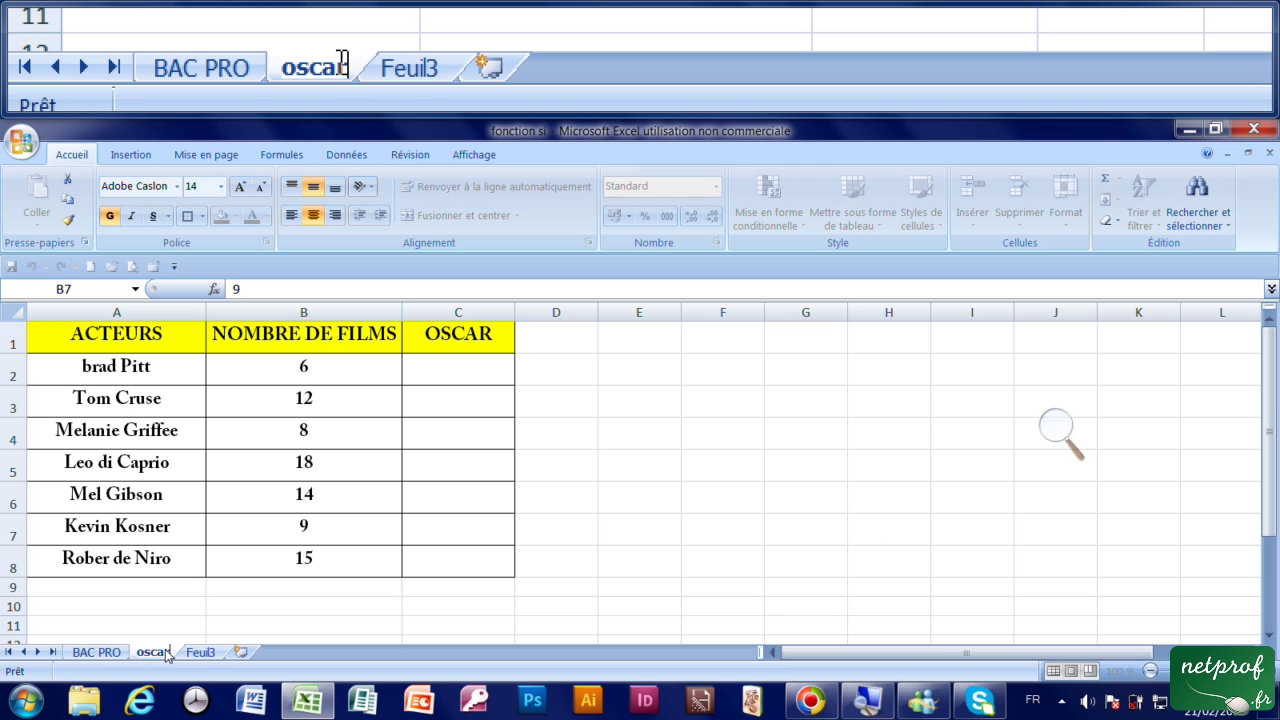
pyautogui.click(170, 606)
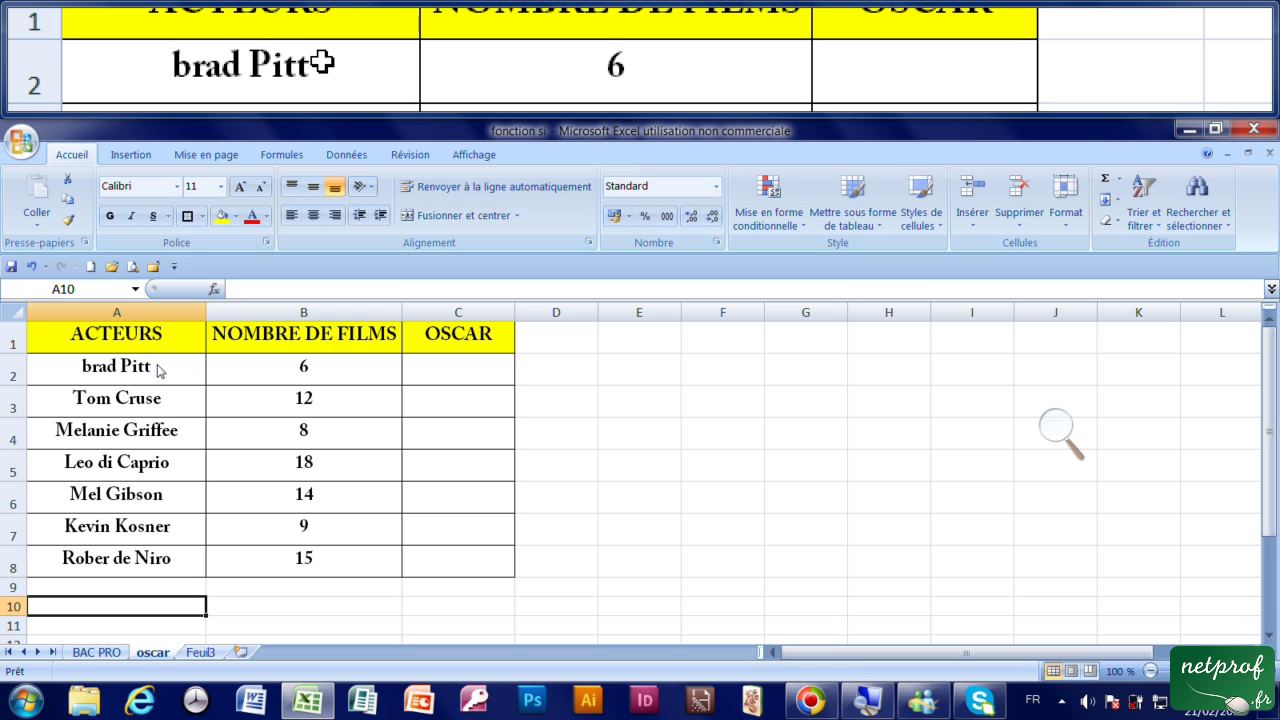
pyautogui.click(437, 372)
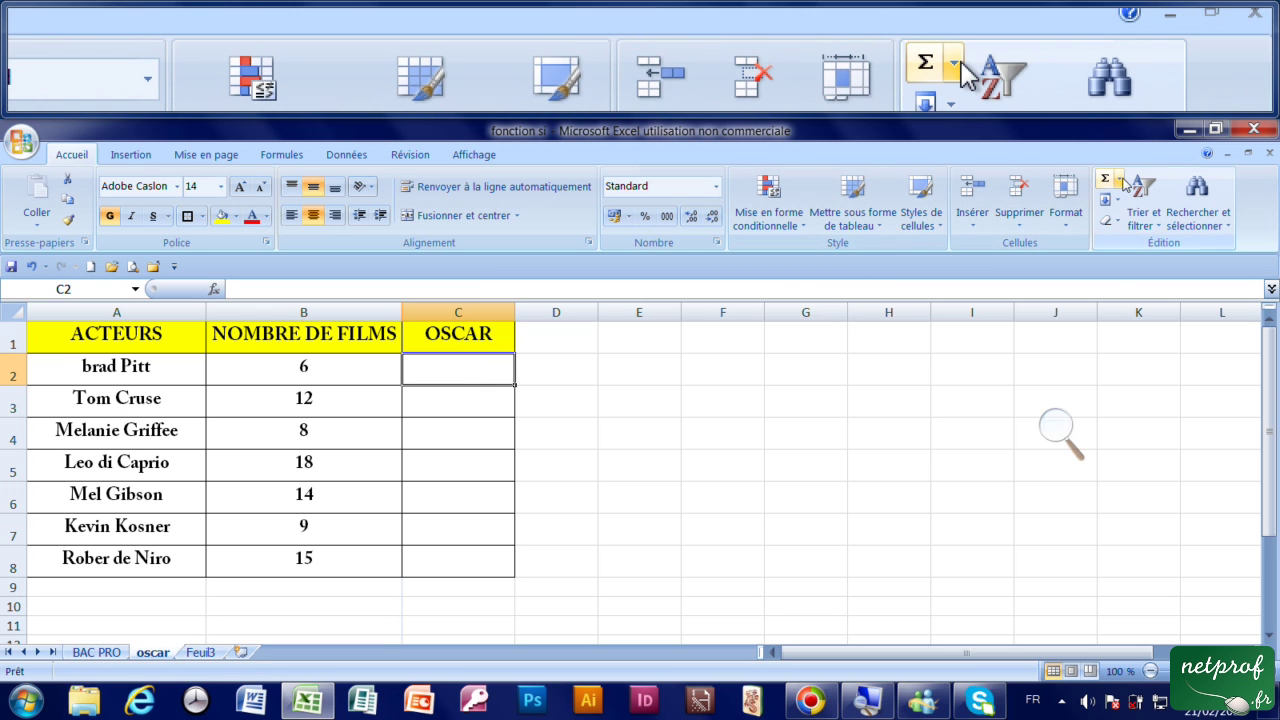
# Insert the SI function into C2 from the AutoSum list's Autres fonctions… catalogue
pyautogui.click(1120, 180)
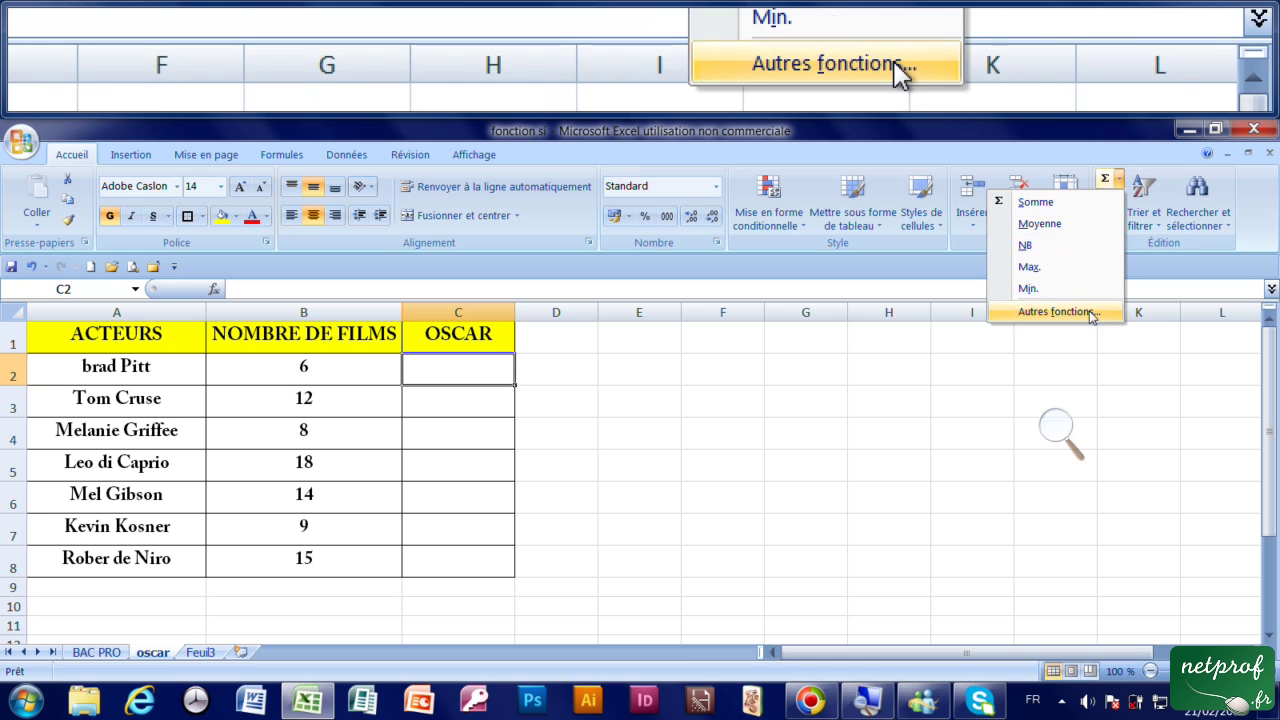
pyautogui.click(1092, 316)
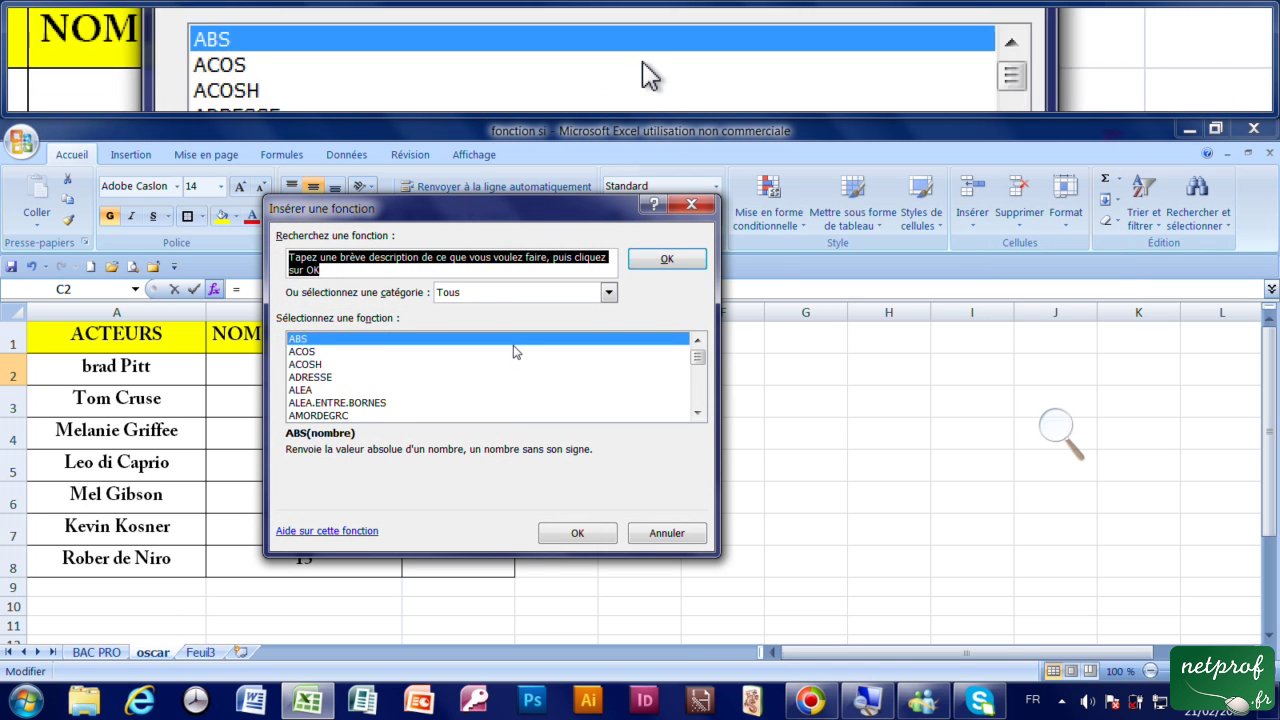
pyautogui.scroll(-5, 515, 352)
pyautogui.scroll(-7, 515, 352)
pyautogui.scroll(-8, 515, 355)
pyautogui.scroll(-8, 517, 360)
pyautogui.scroll(-8, 517, 360)
pyautogui.scroll(-20, 517, 360)
pyautogui.scroll(-13, 517, 360)
pyautogui.scroll(-8, 517, 360)
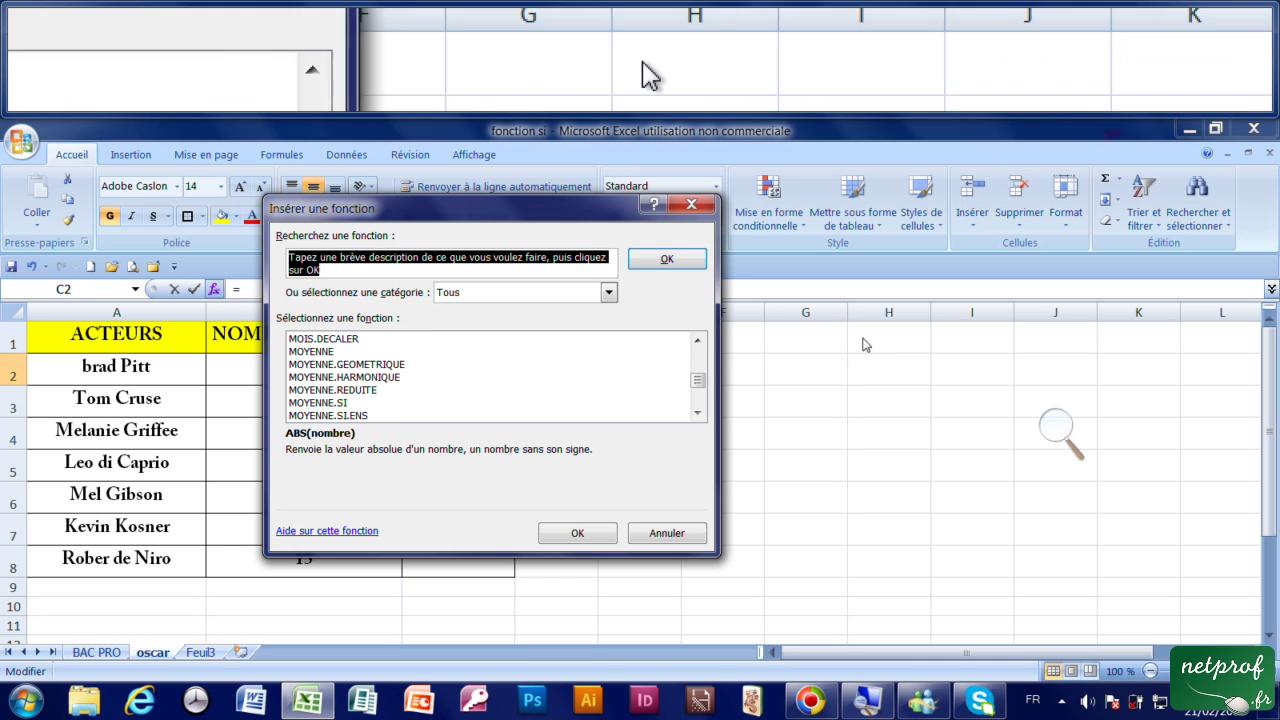
pyautogui.scroll(-4, 417, 409)
pyautogui.scroll(-7, 417, 409)
pyautogui.scroll(-4, 417, 409)
pyautogui.scroll(-4, 417, 409)
pyautogui.scroll(-6, 415, 407)
pyautogui.scroll(-6, 415, 407)
pyautogui.scroll(-3, 412, 407)
pyautogui.scroll(4, 408, 400)
pyautogui.scroll(3, 408, 400)
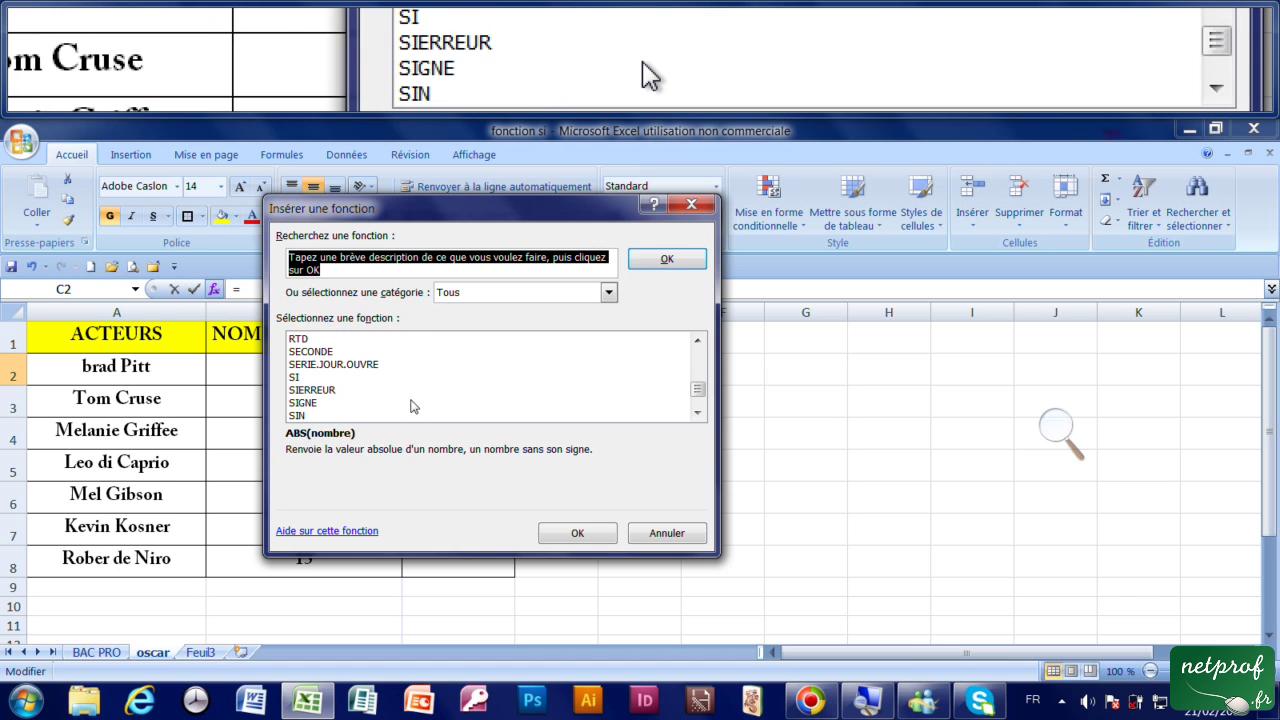
pyautogui.click(304, 378)
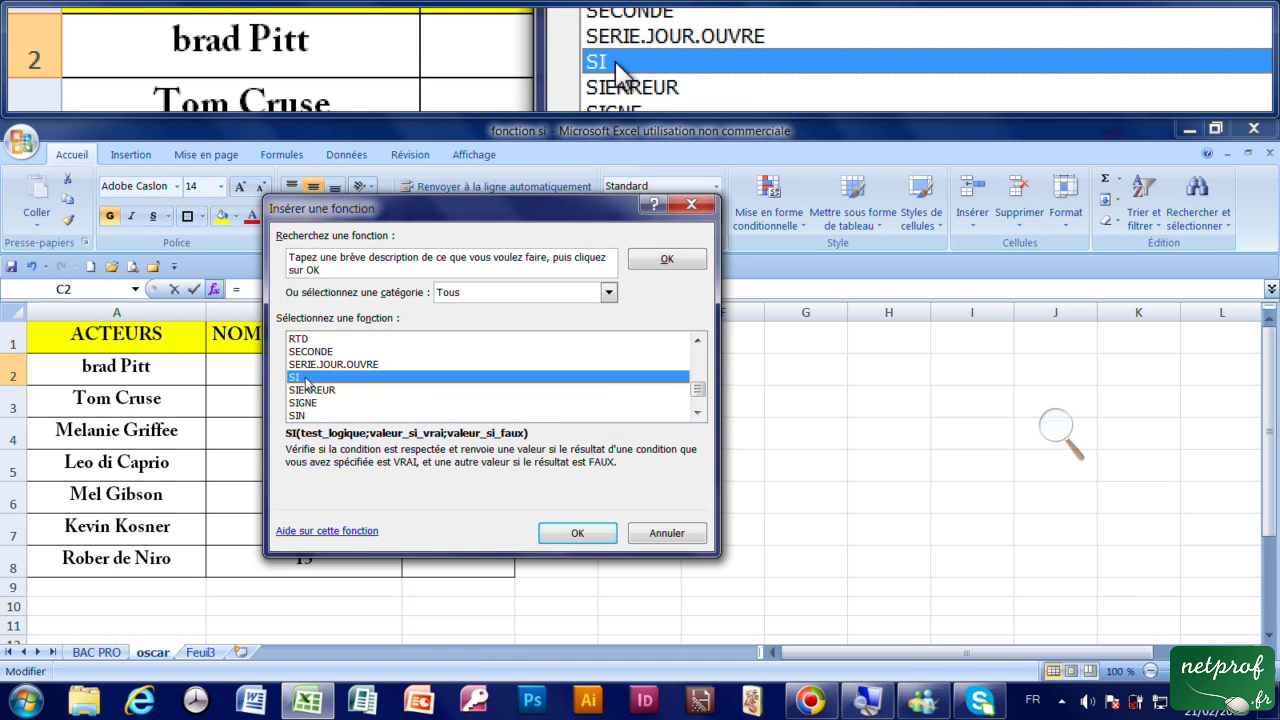
pyautogui.click(588, 533)
# Give SI the arguments B2>11, "oscar" and "pas oscar" to complete C2's formula
pyautogui.moveTo(479, 233)
pyautogui.mouseDown()
pyautogui.moveTo(910, 244)
pyautogui.moveTo(865, 230)
pyautogui.mouseUp()
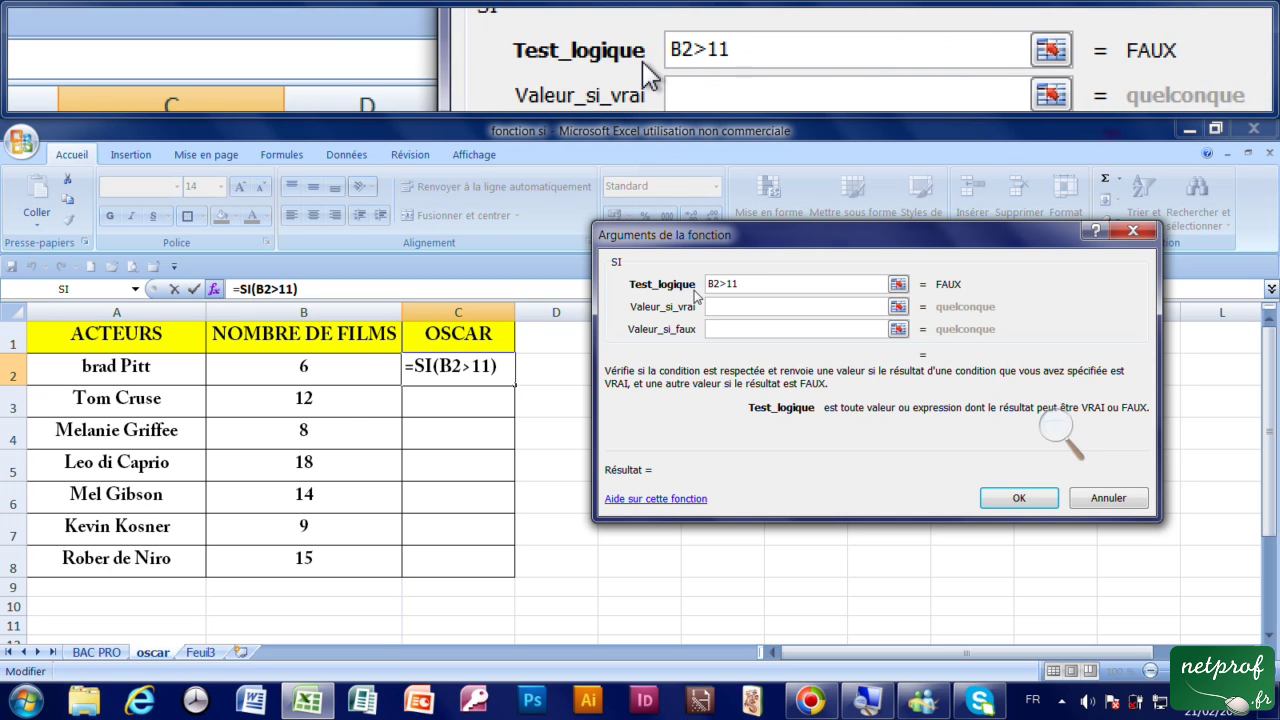
pyautogui.click(790, 311)
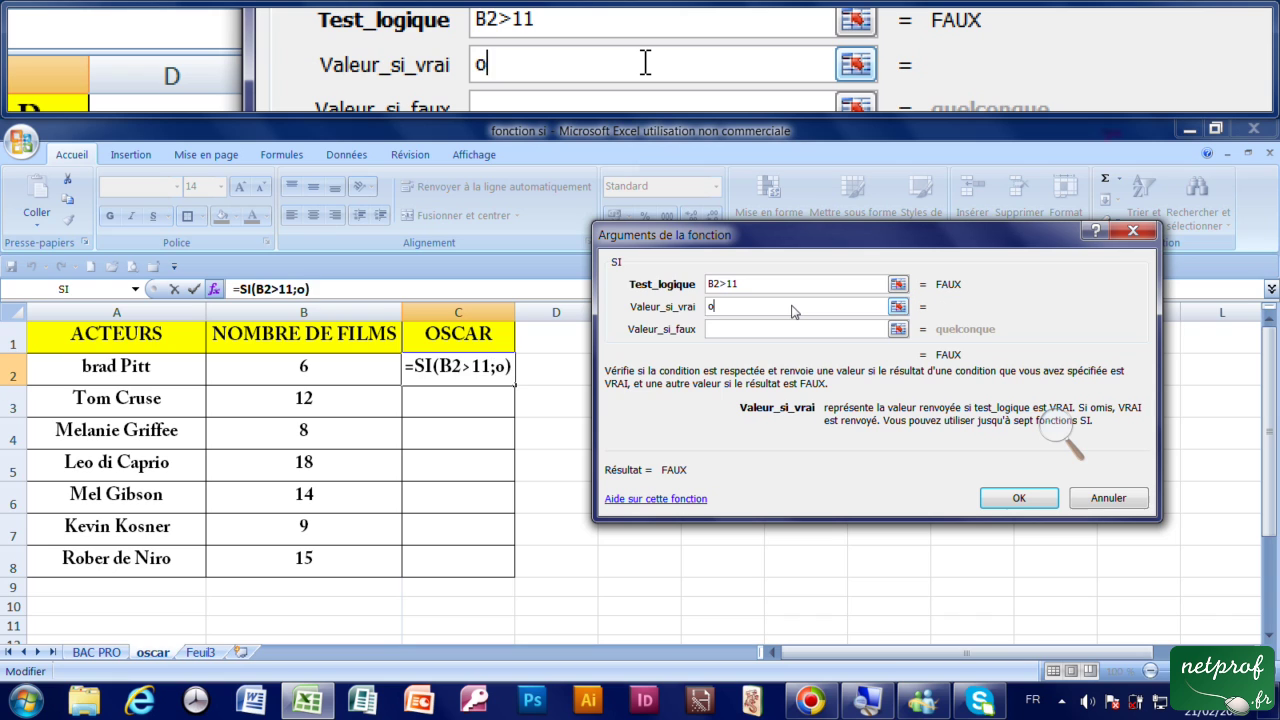
pyautogui.write('oscar')
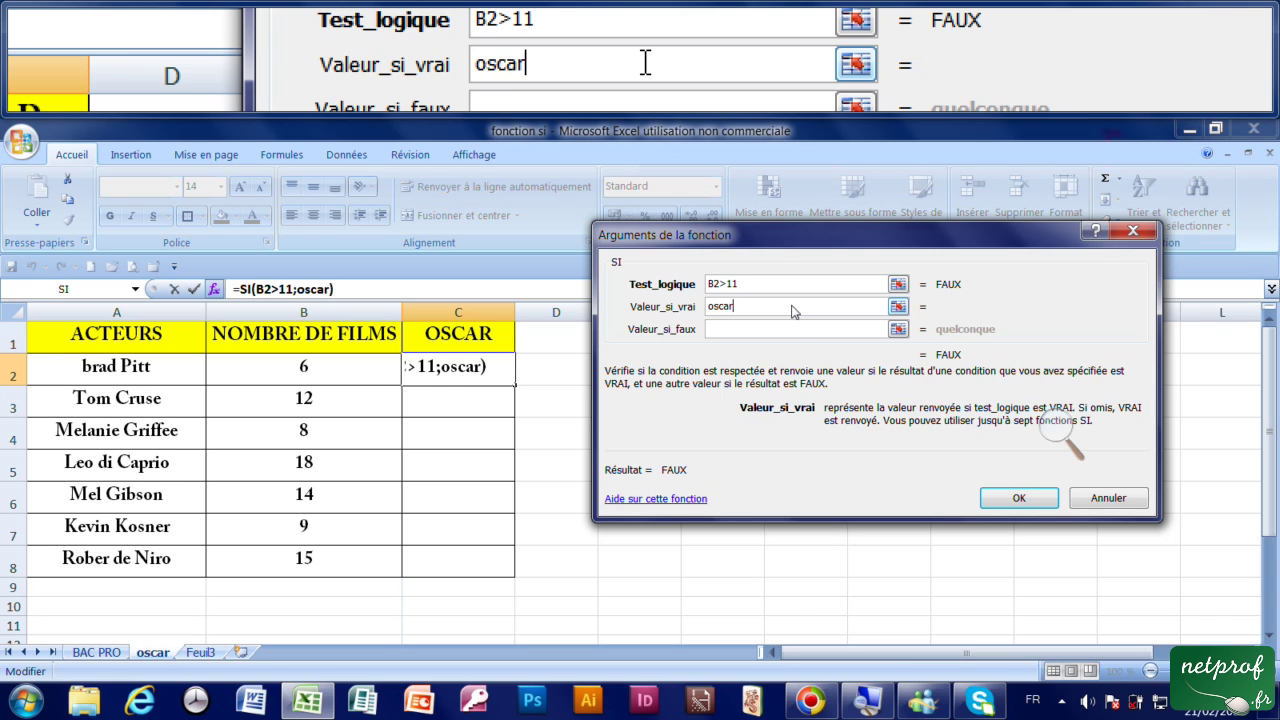
pyautogui.click(775, 334)
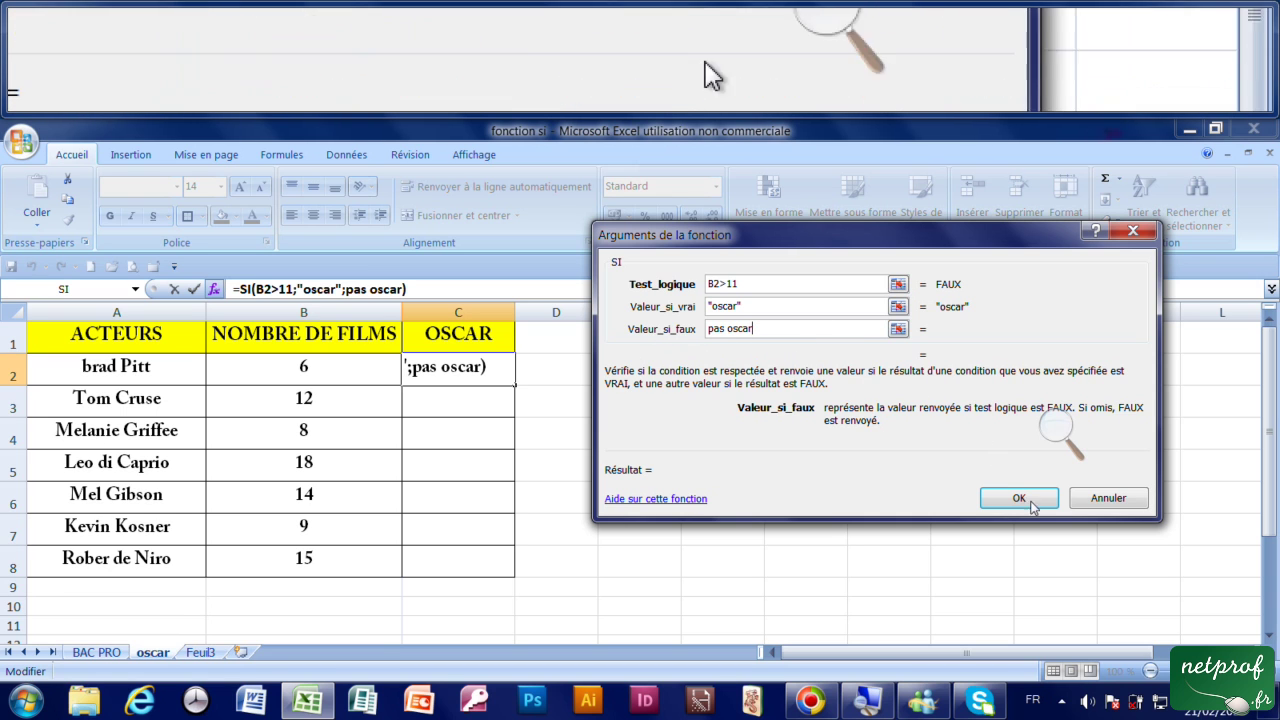
pyautogui.click(1036, 504)
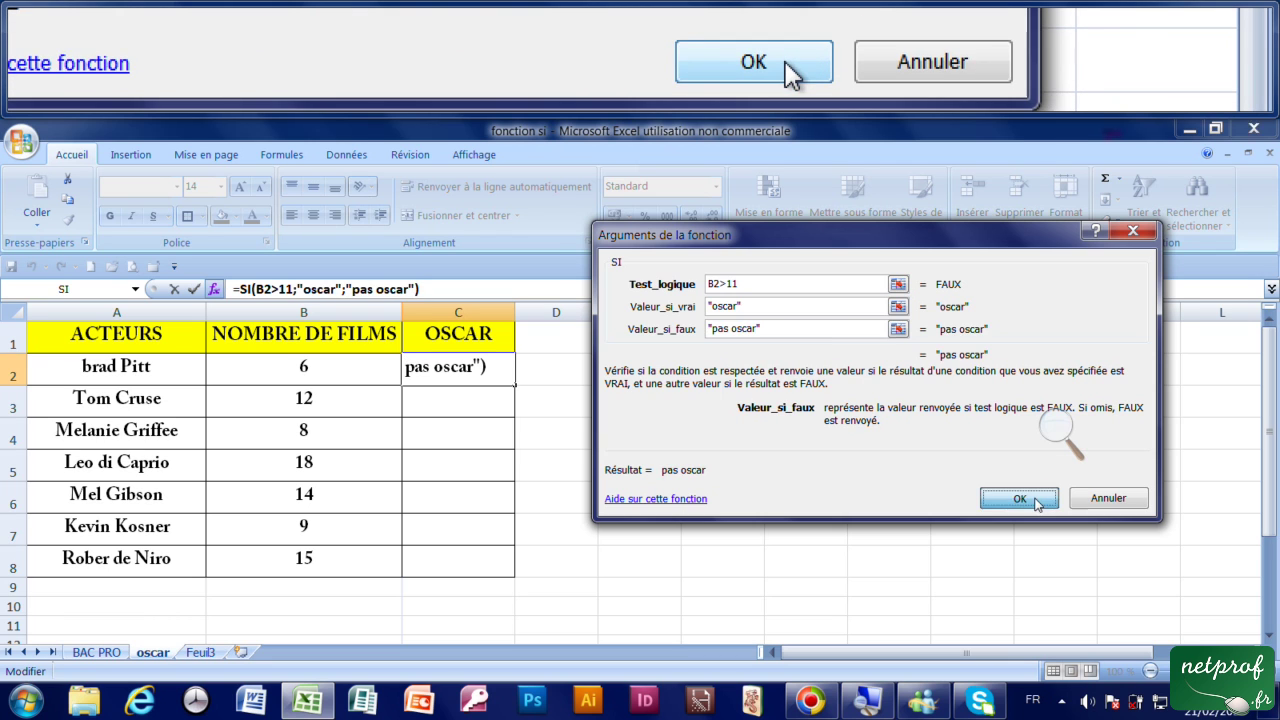
# Copy C2's Oscar formula down to C8, then select brad Pitt's film count in B2
pyautogui.click(277, 374)
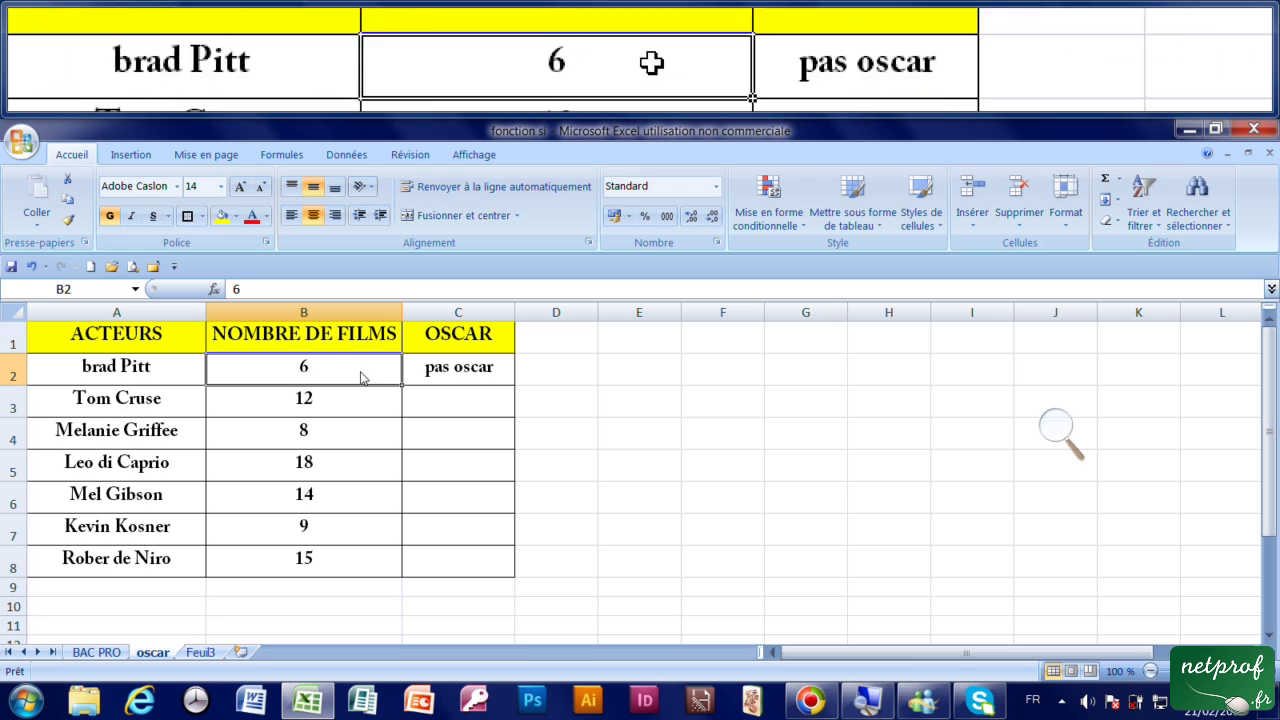
pyautogui.click(478, 374)
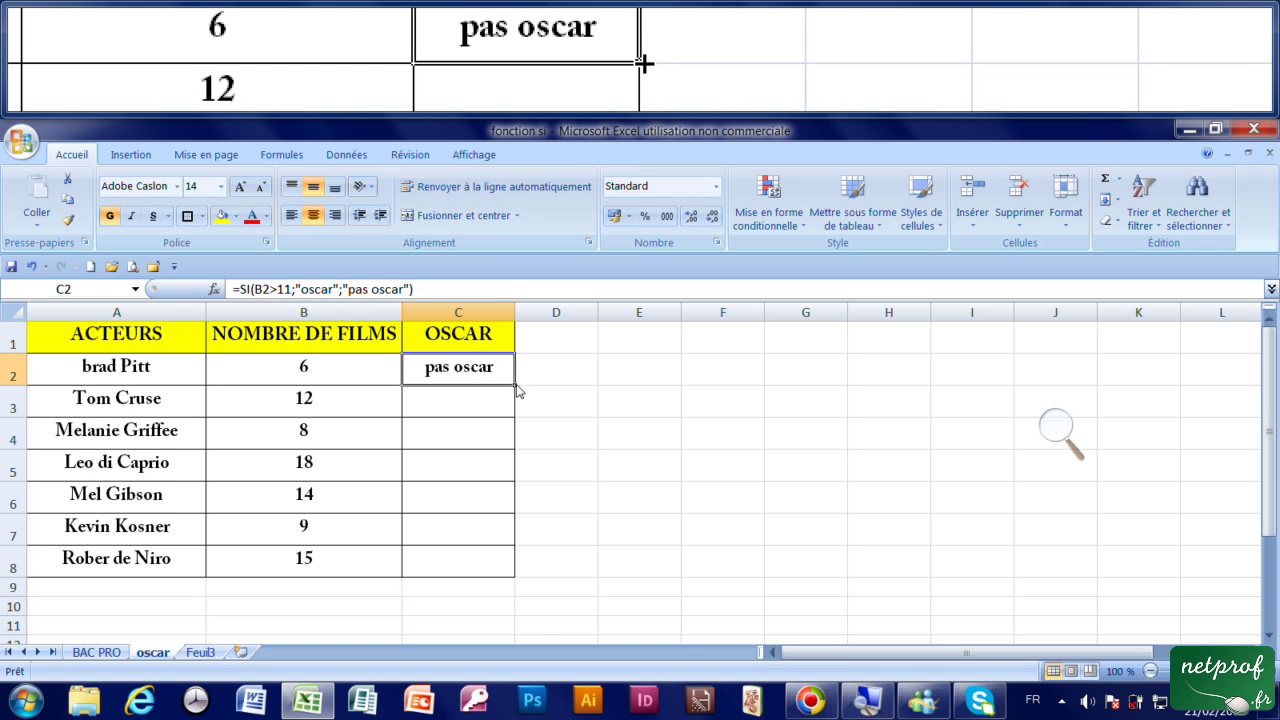
pyautogui.moveTo(515, 386); pyautogui.dragTo(513, 574)
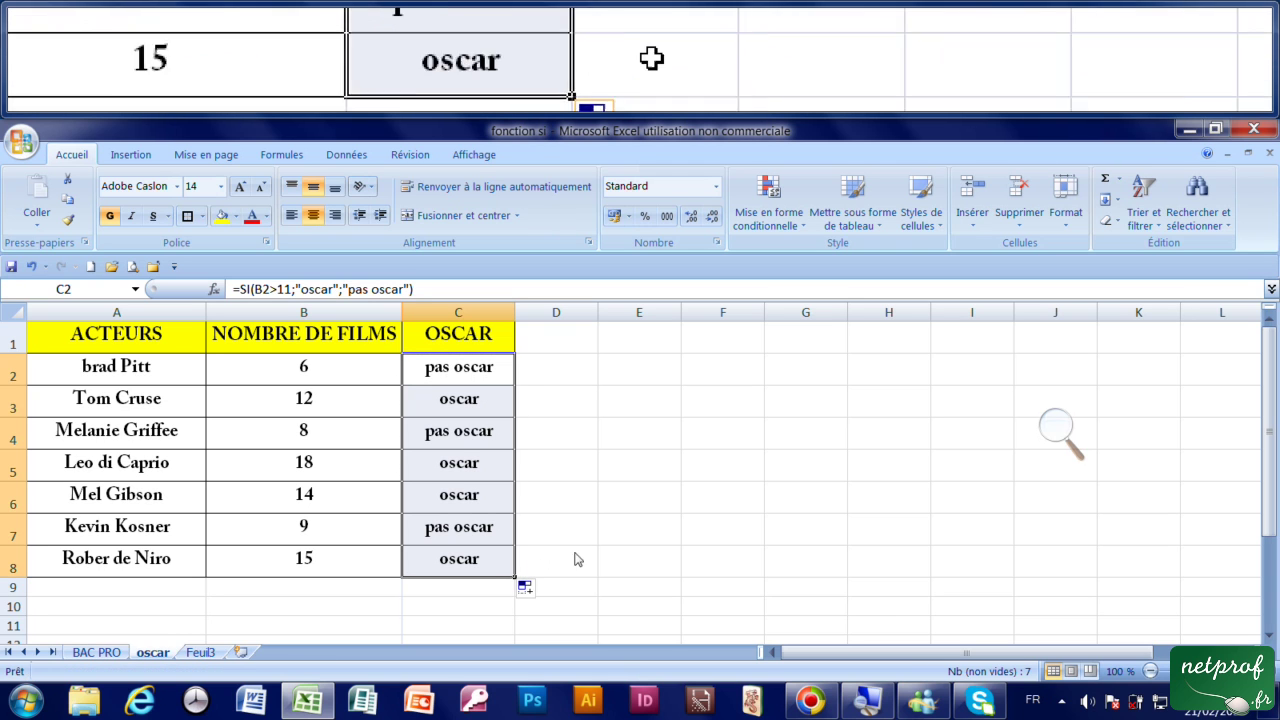
pyautogui.click(623, 542)
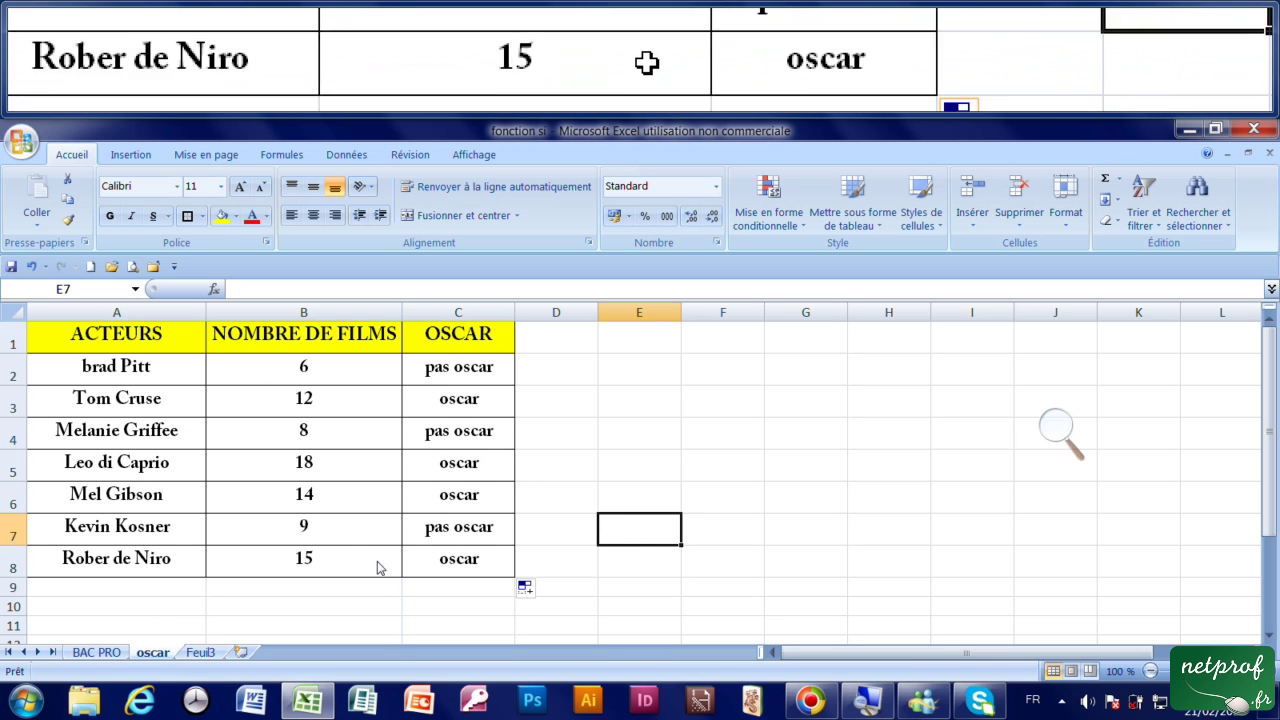
pyautogui.click(313, 380)
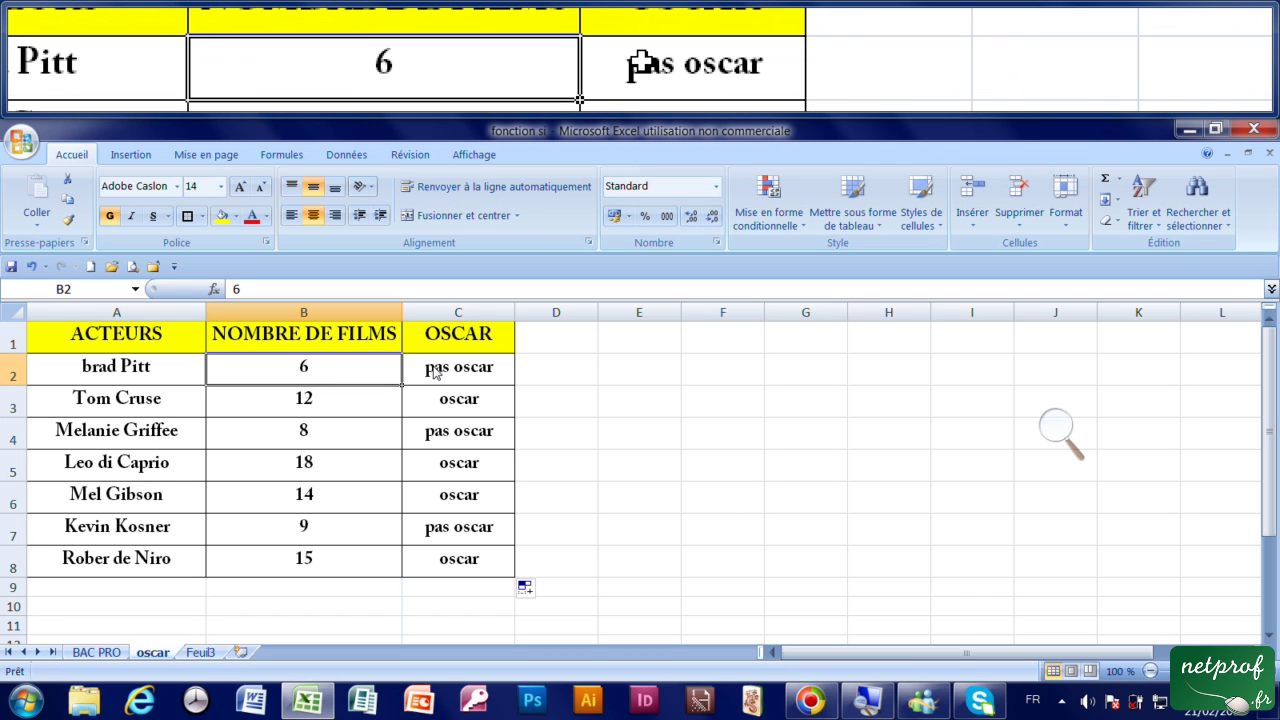
# Change brad Pitt's film count to 14 and return to the BAC PRO sheet
pyautogui.write('14')
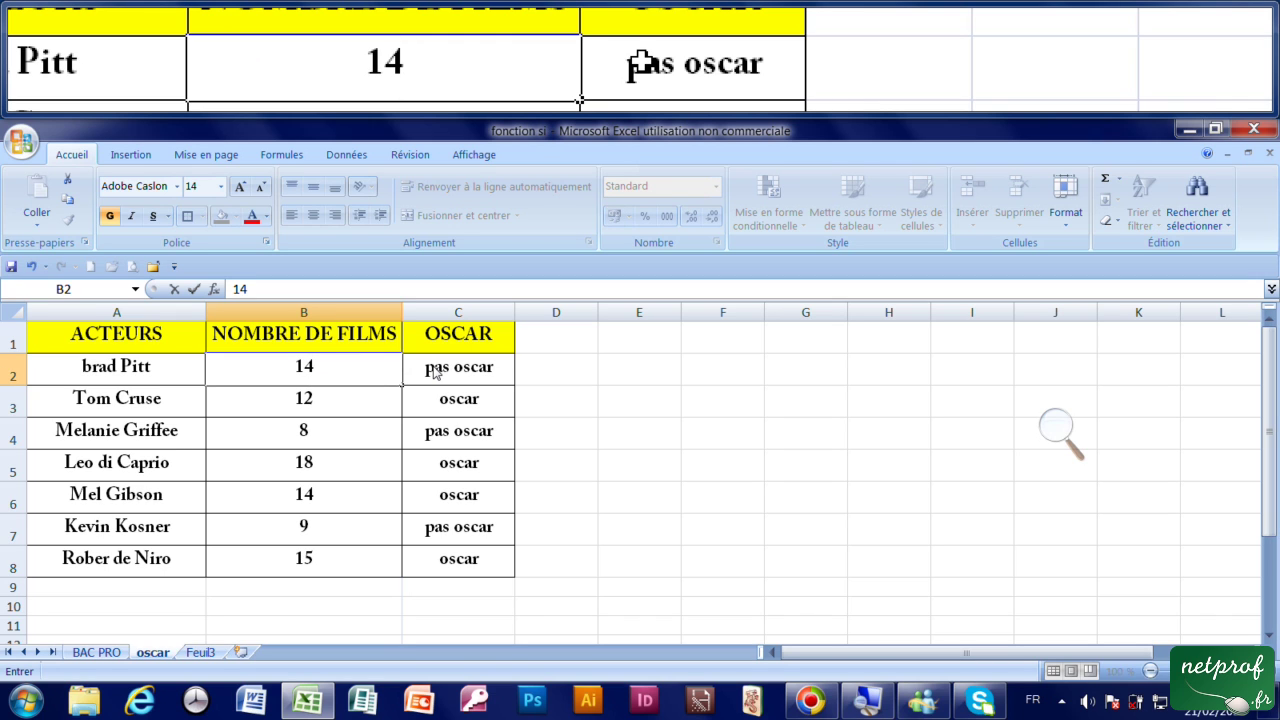
pyautogui.press('Return')
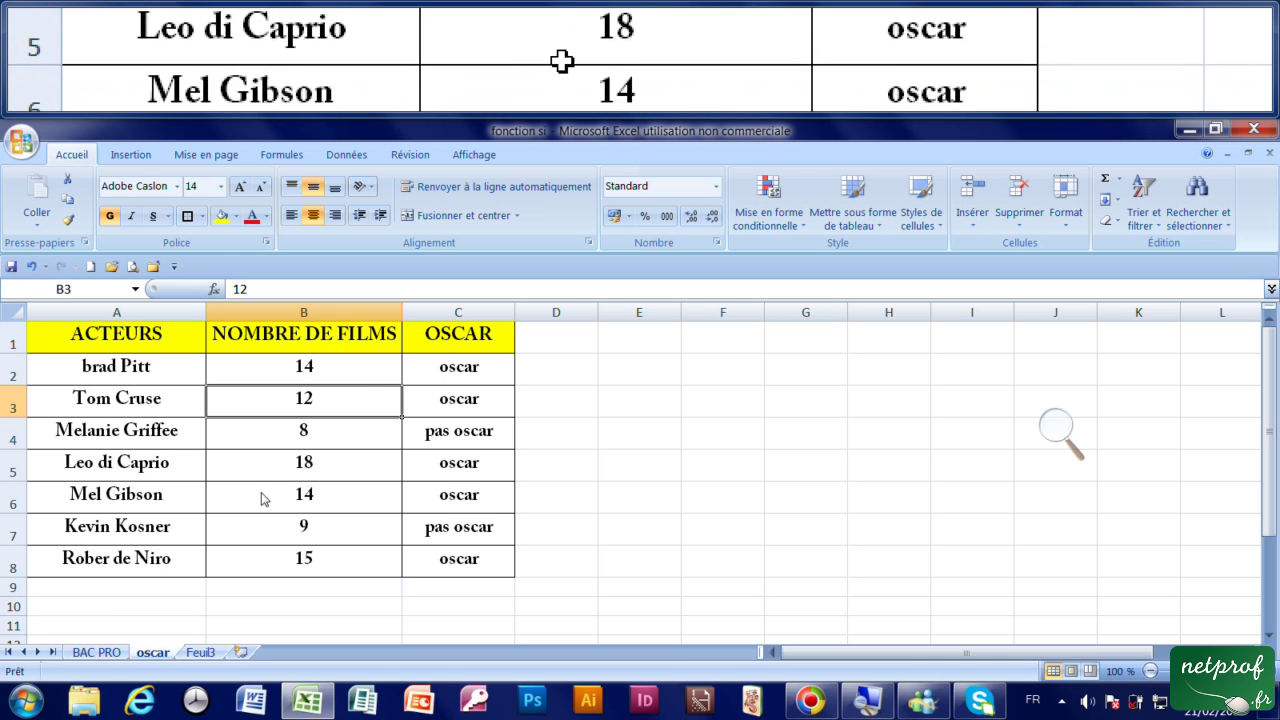
pyautogui.click(112, 655)
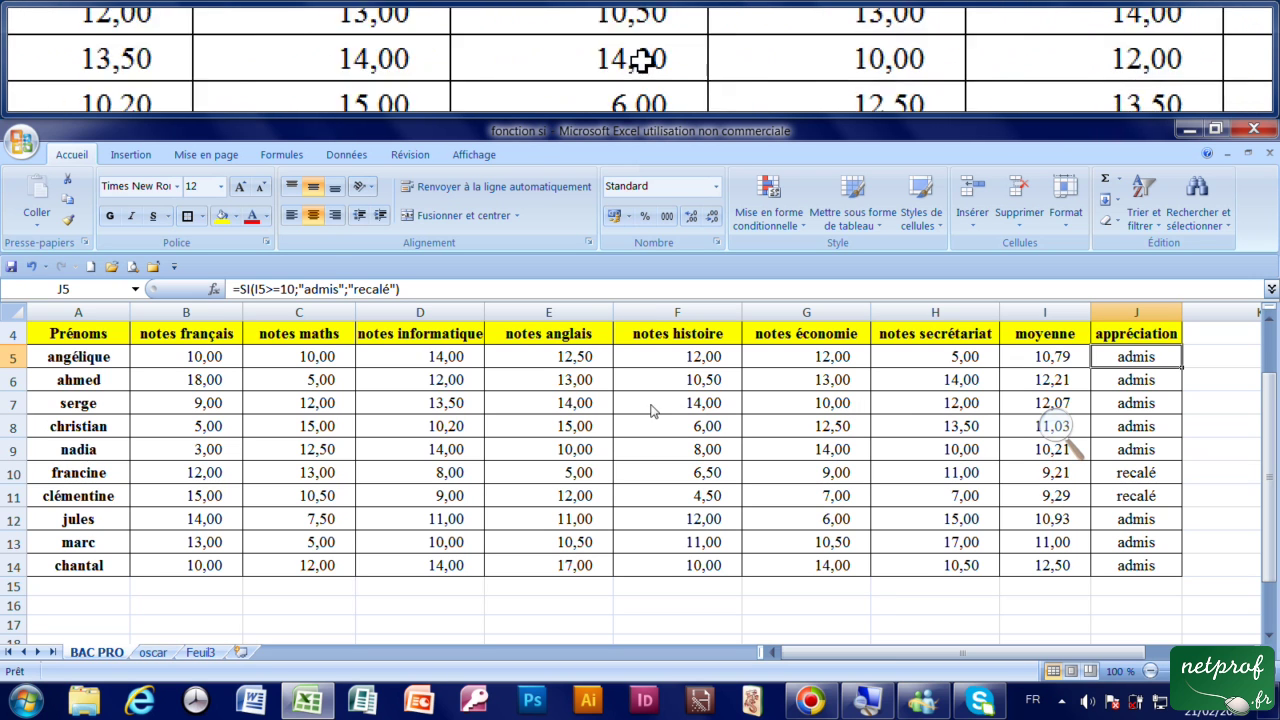
# Lower serge's grades to 5 in D7, 8 in F7 and 7 in H7
pyautogui.click(403, 410)
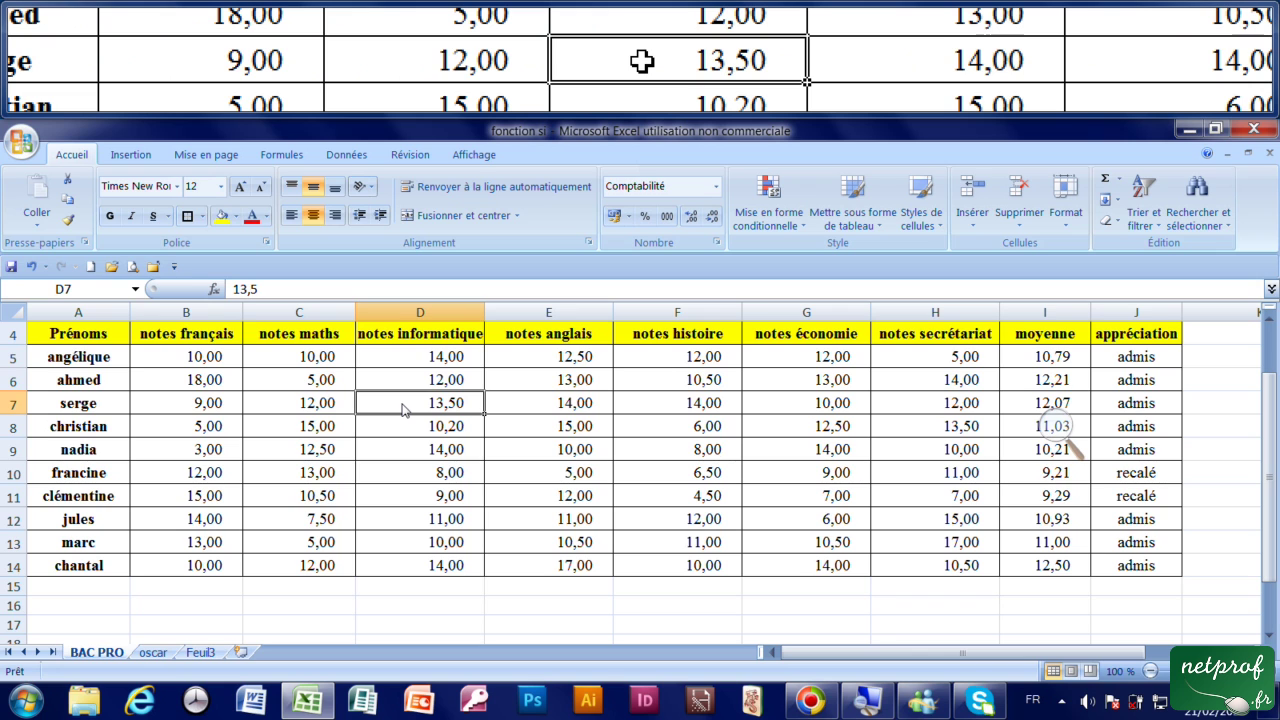
pyautogui.write('5')
pyautogui.press('Return')
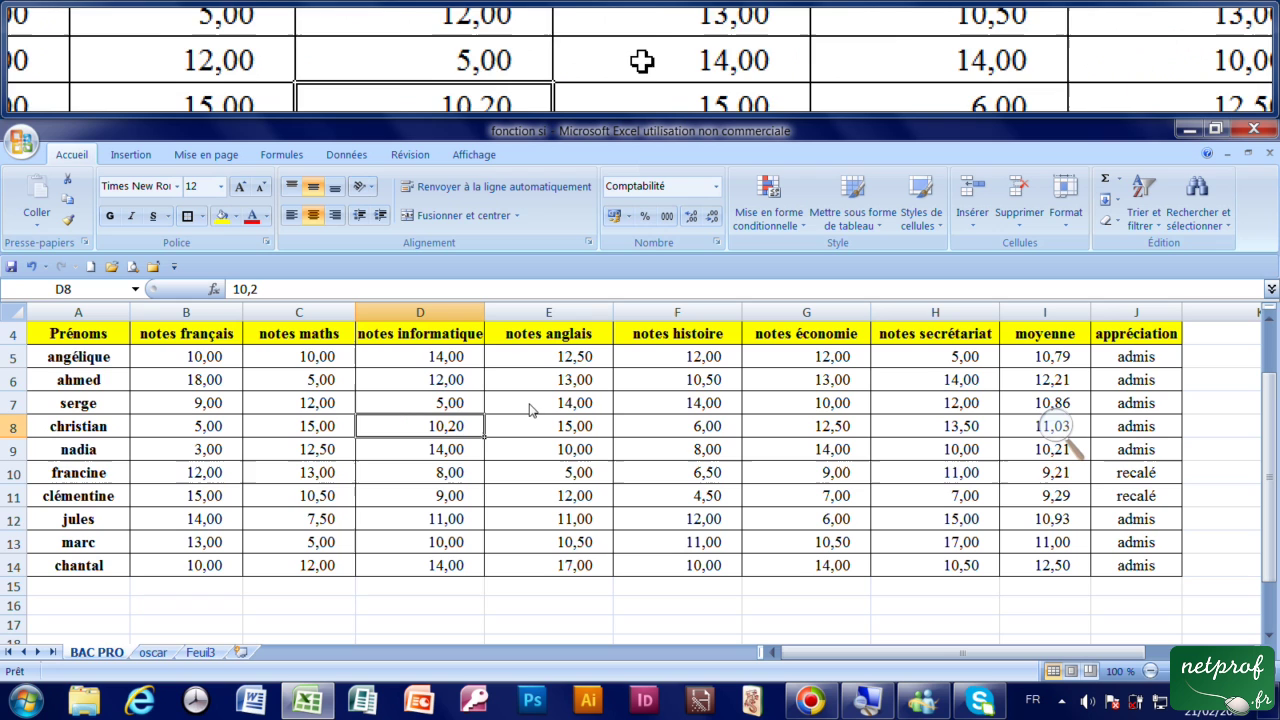
pyautogui.click(712, 408)
pyautogui.write('8')
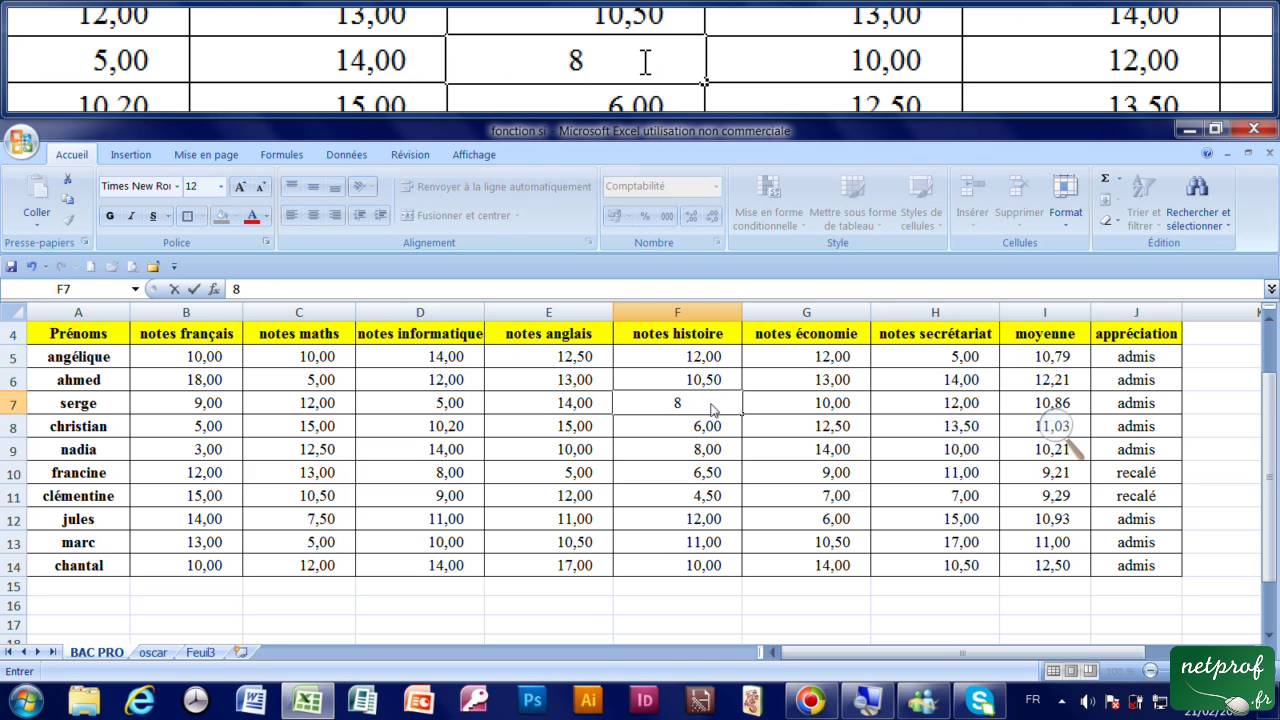
pyautogui.press('Return')
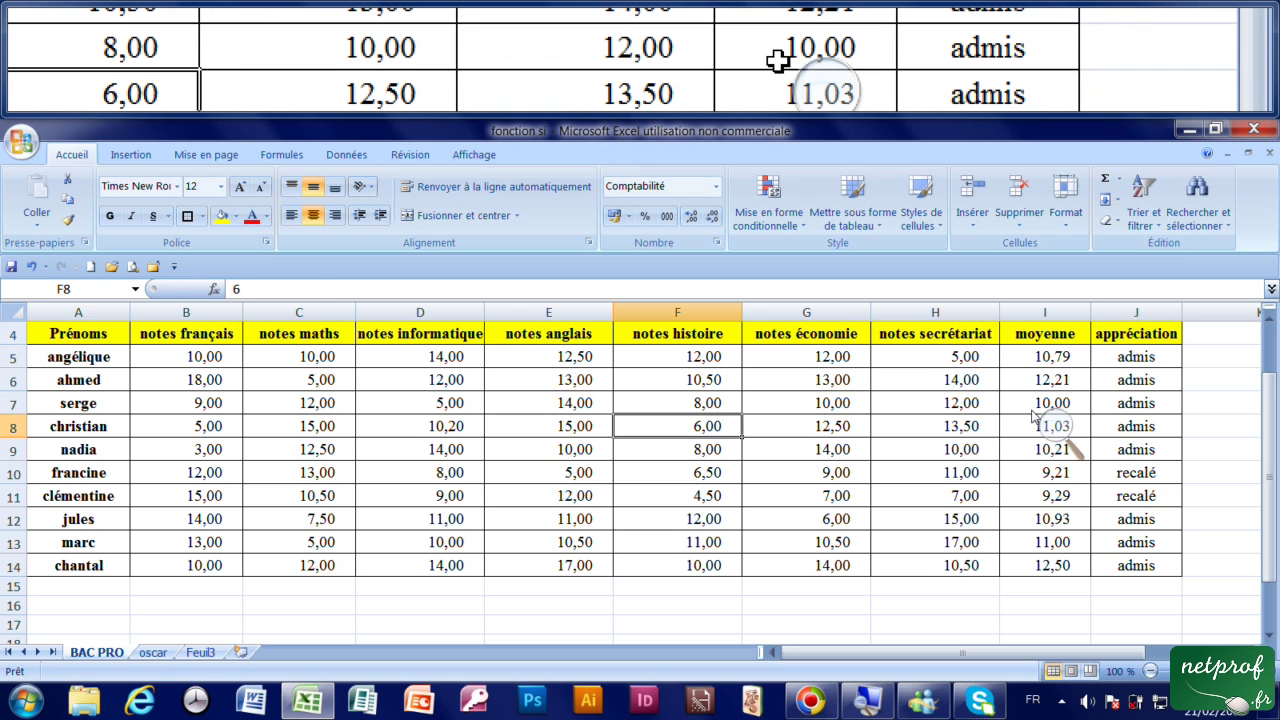
pyautogui.click(1040, 410)
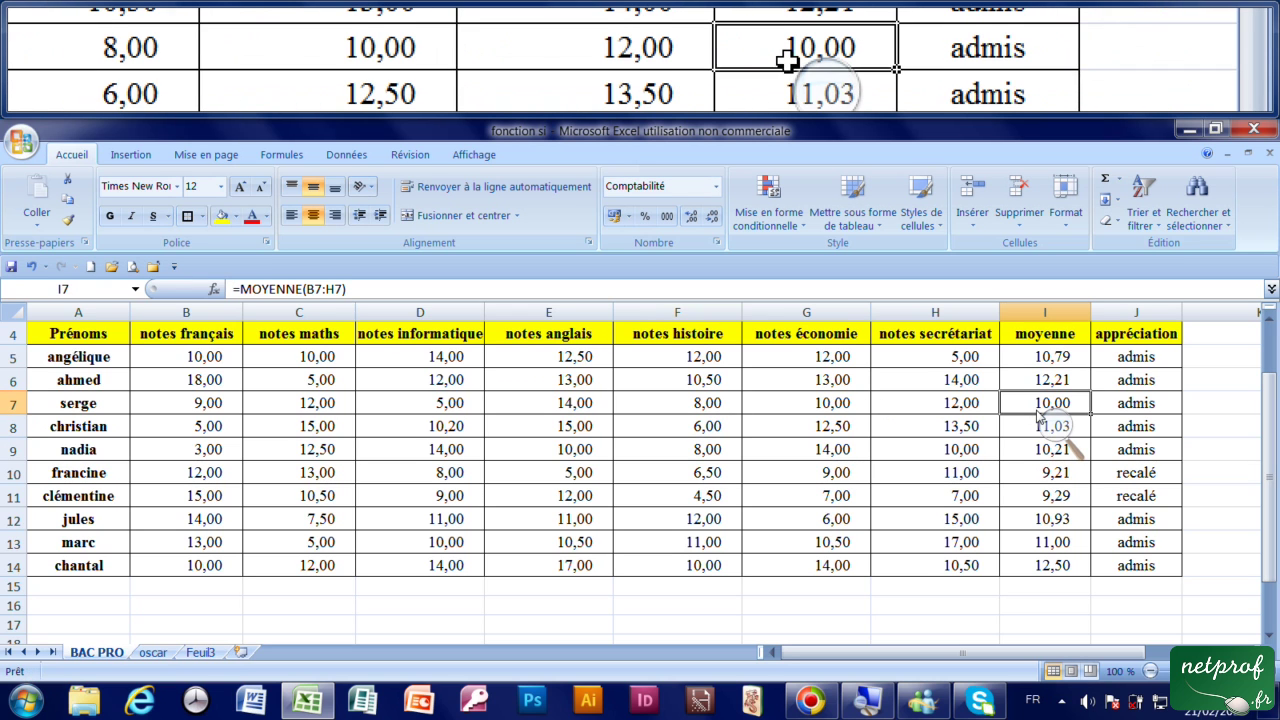
pyautogui.click(935, 408)
pyautogui.write('7')
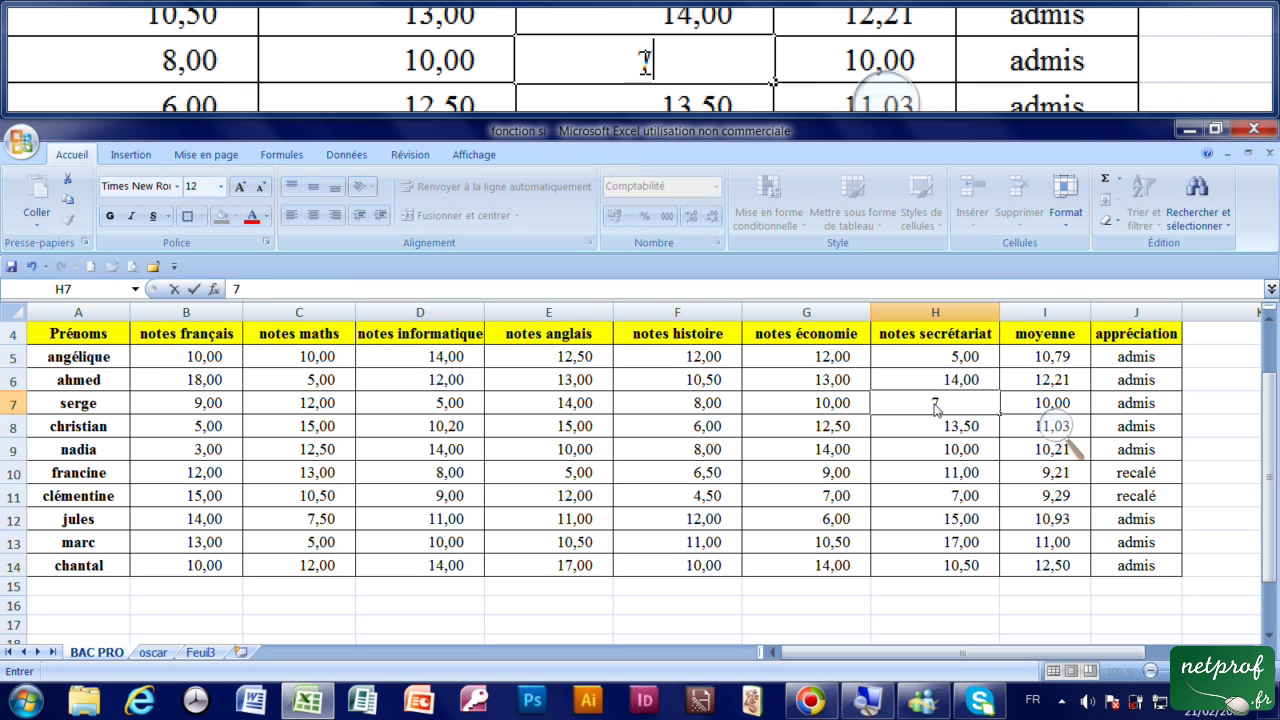
pyautogui.press('Return')
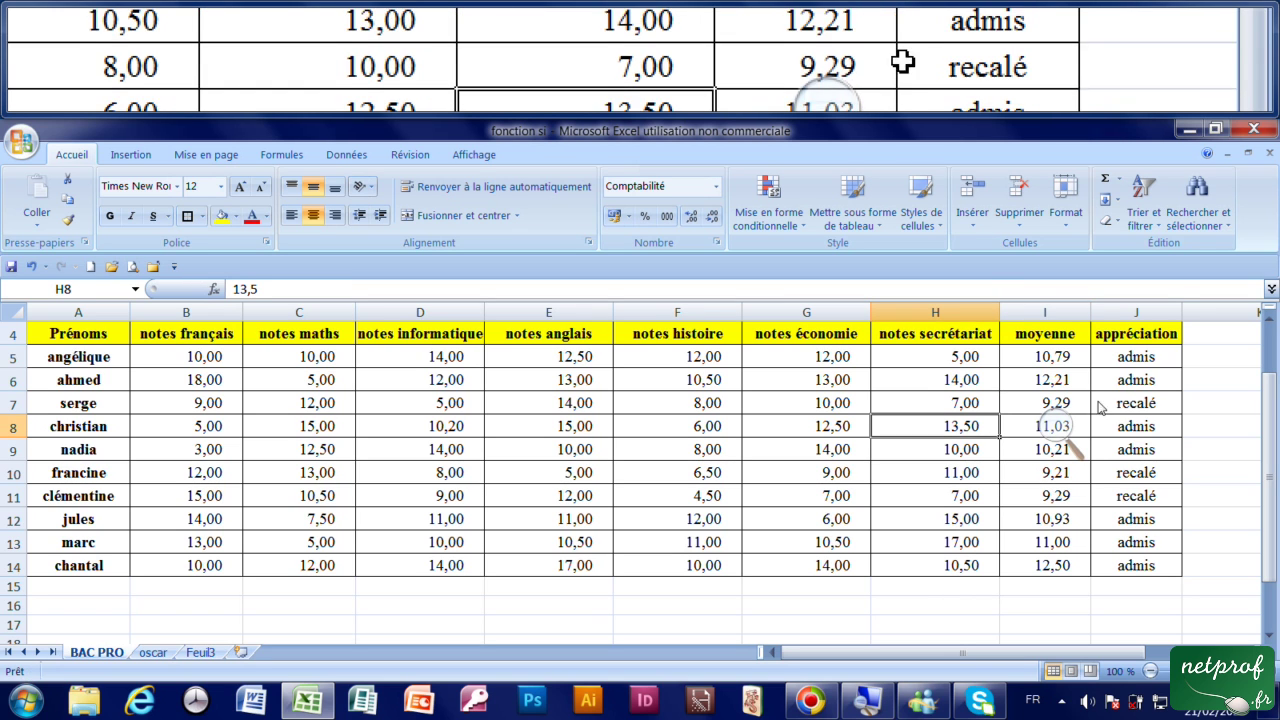
pyautogui.click(1140, 404)
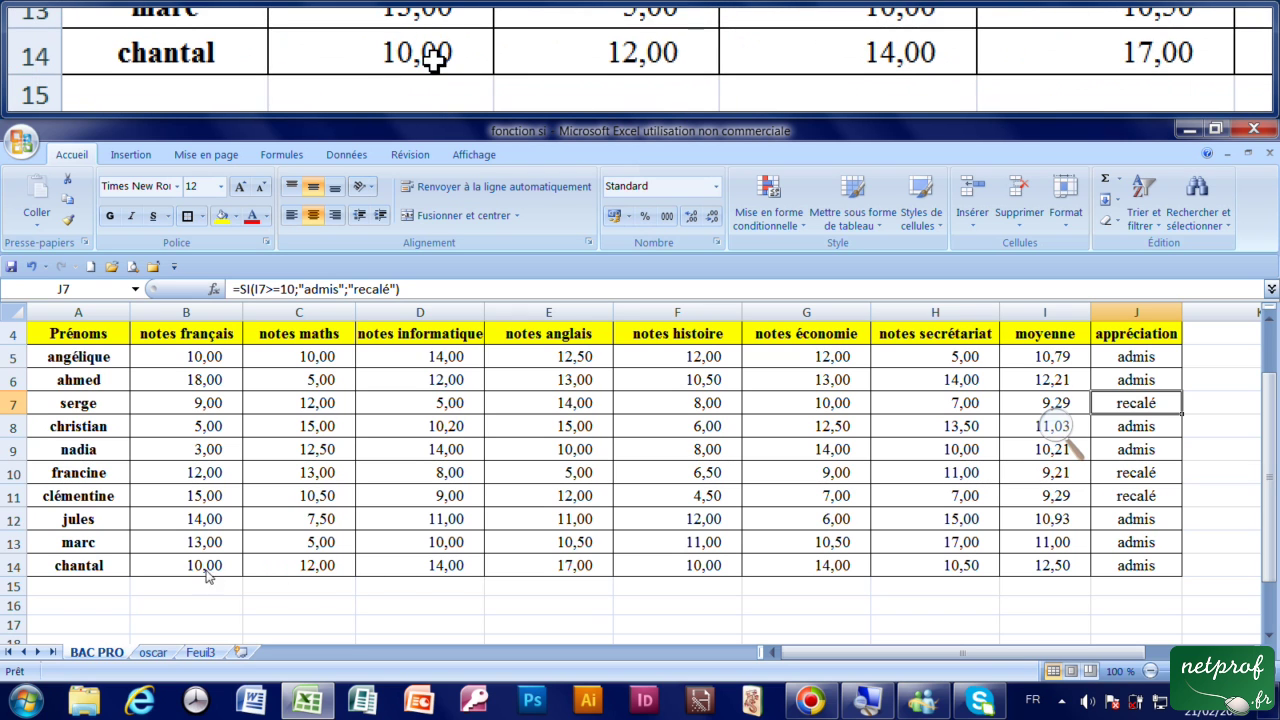
# Lower chantal's grades to 4 in D14, 8 in G14 and 10 in E14
pyautogui.click(415, 578)
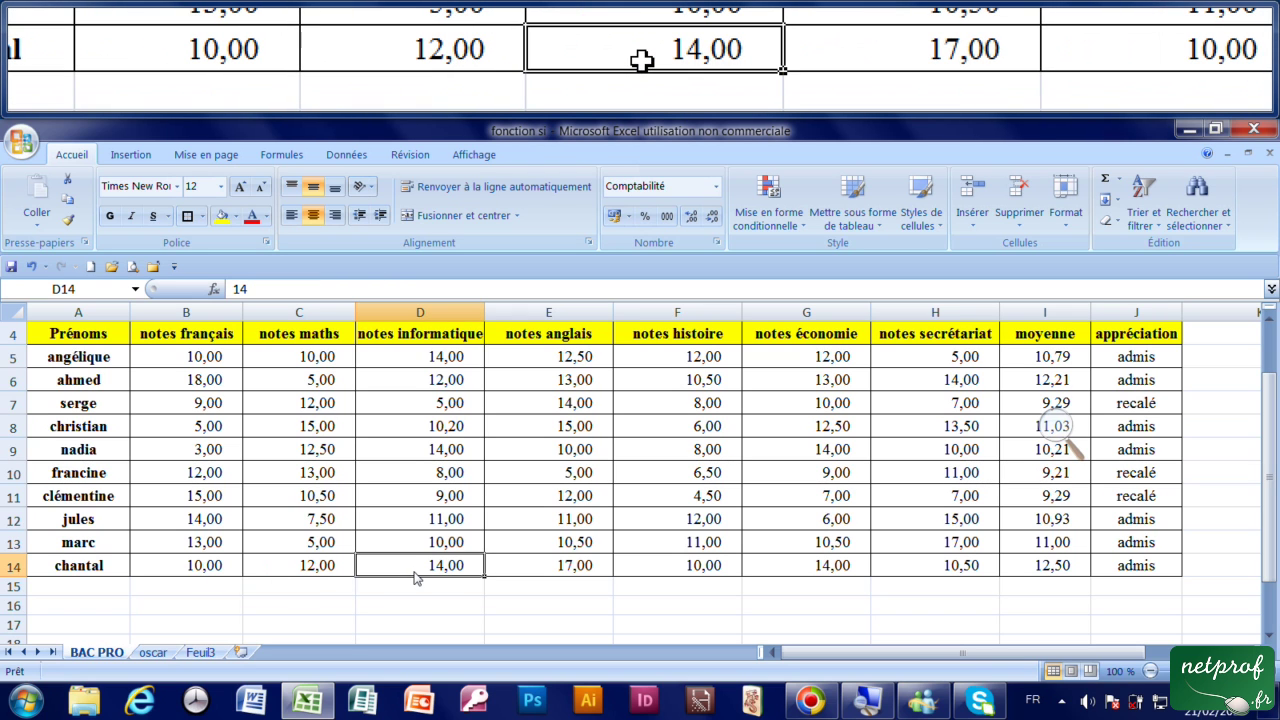
pyautogui.write('4')
pyautogui.press('Return')
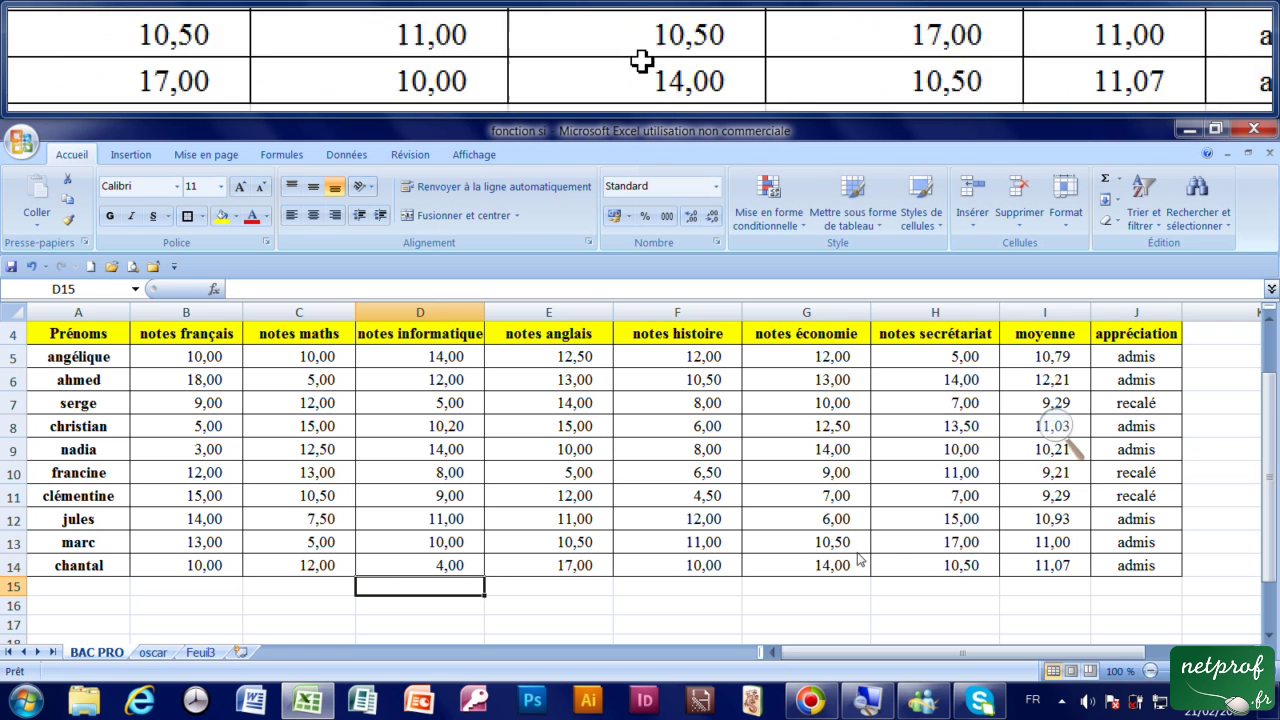
pyautogui.click(806, 569)
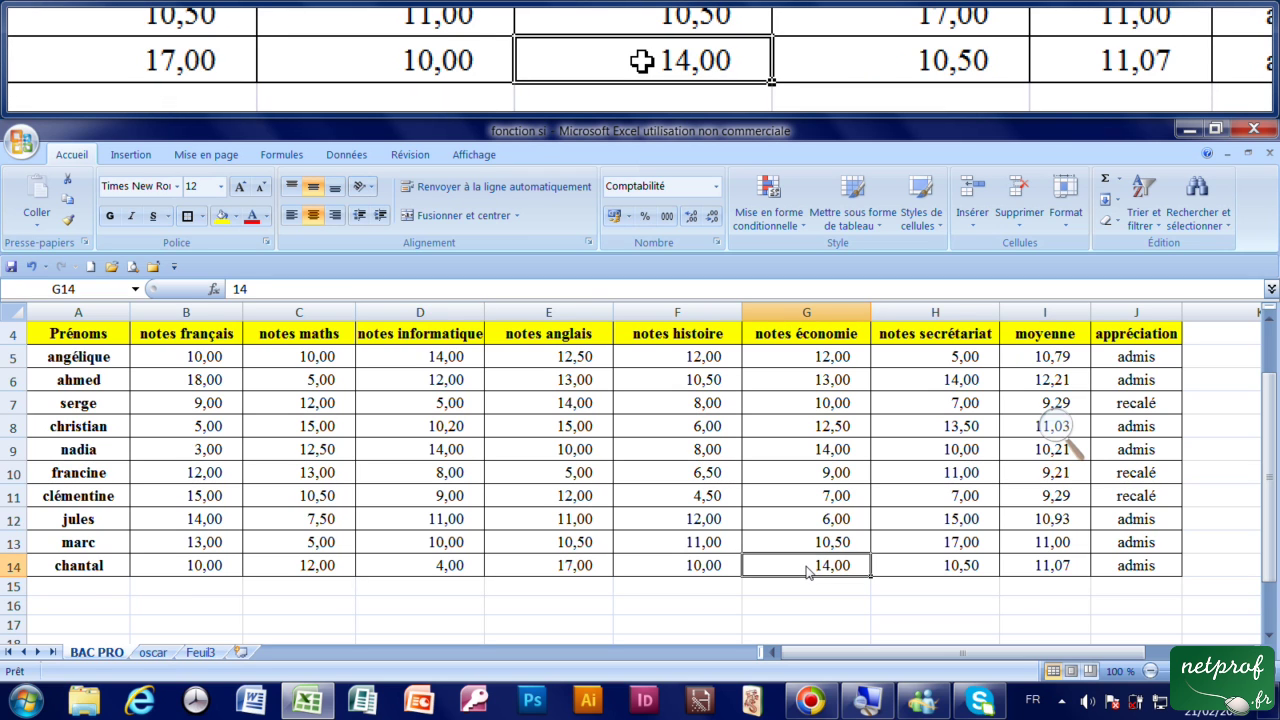
pyautogui.write('8')
pyautogui.press('Return')
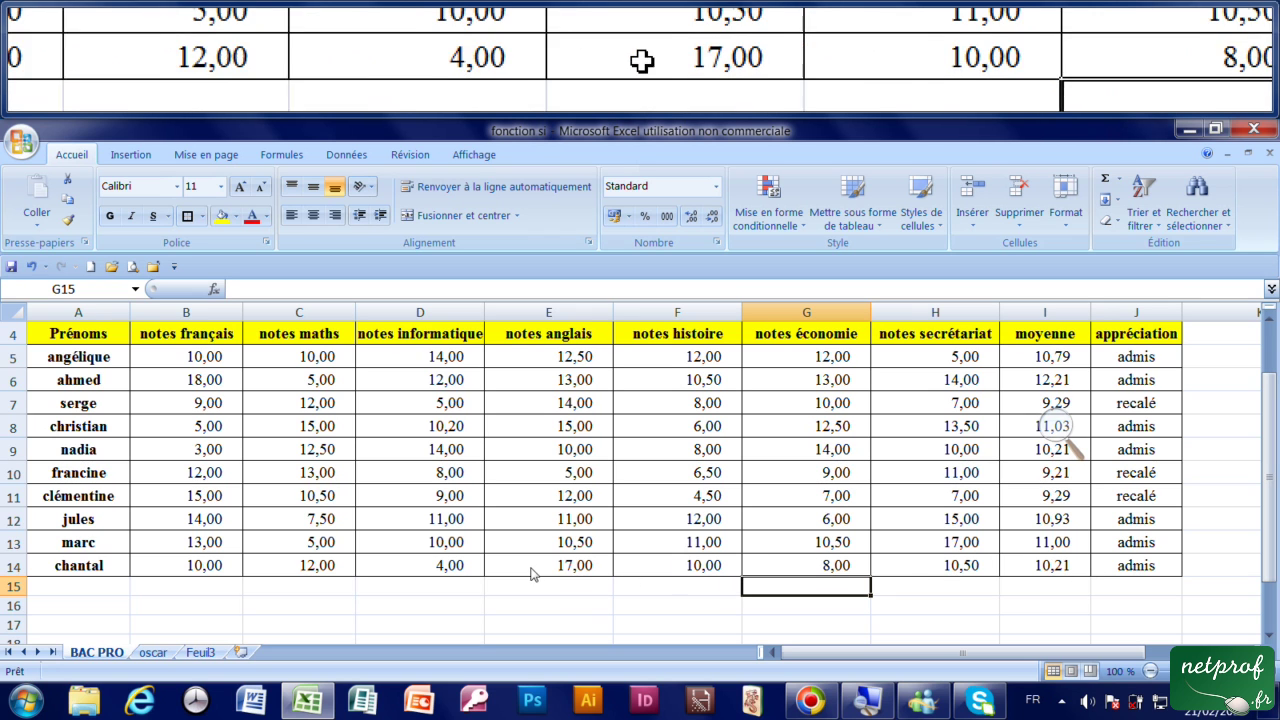
pyautogui.click(562, 568)
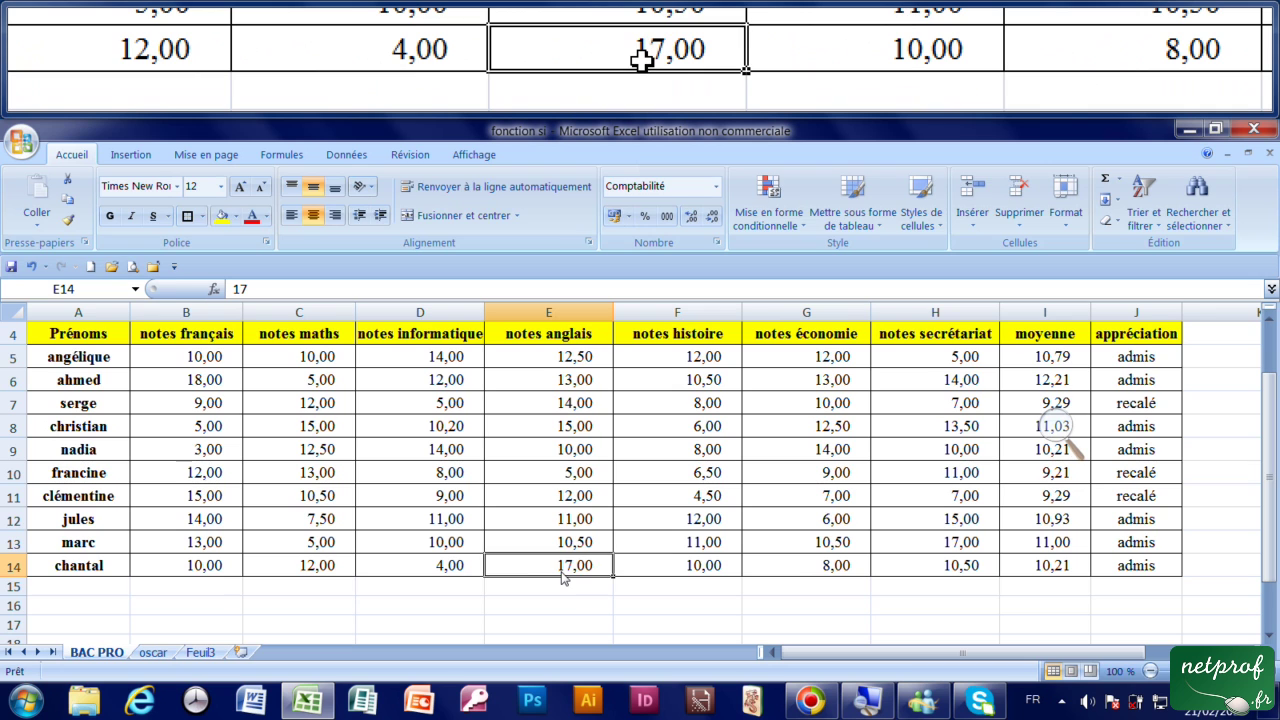
pyautogui.write('10')
pyautogui.press('Return')
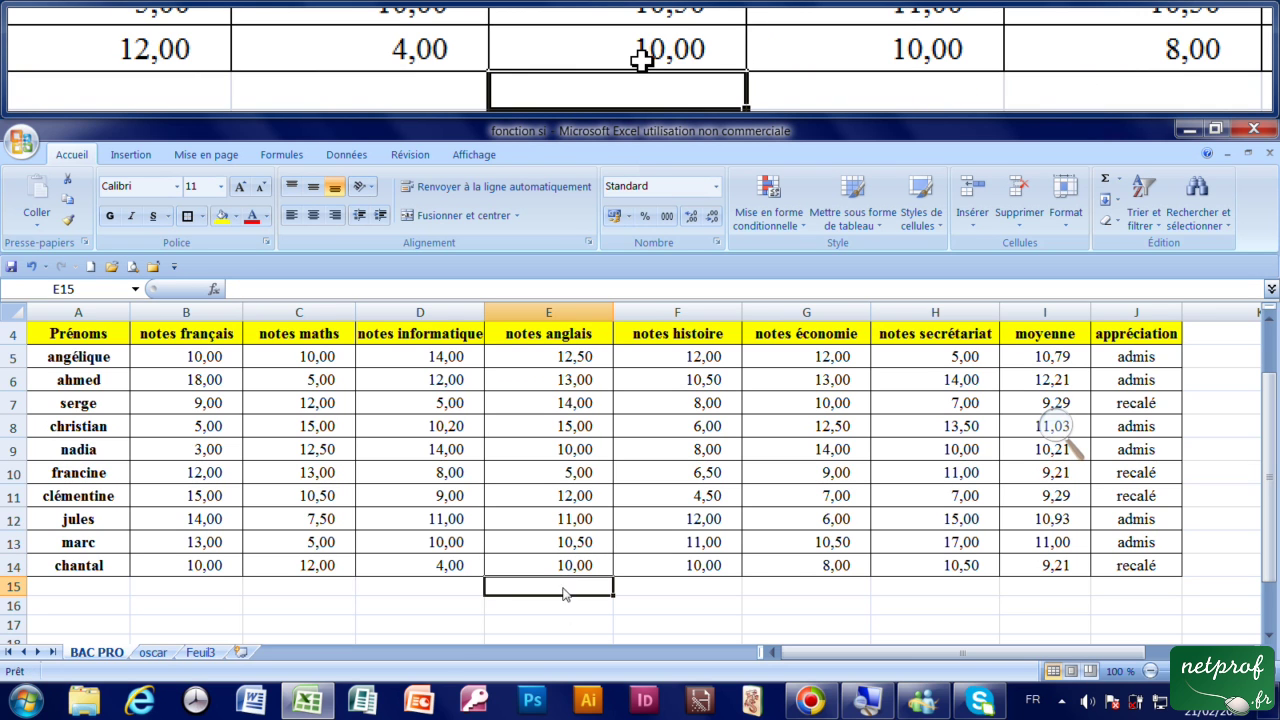
pyautogui.click(1063, 570)
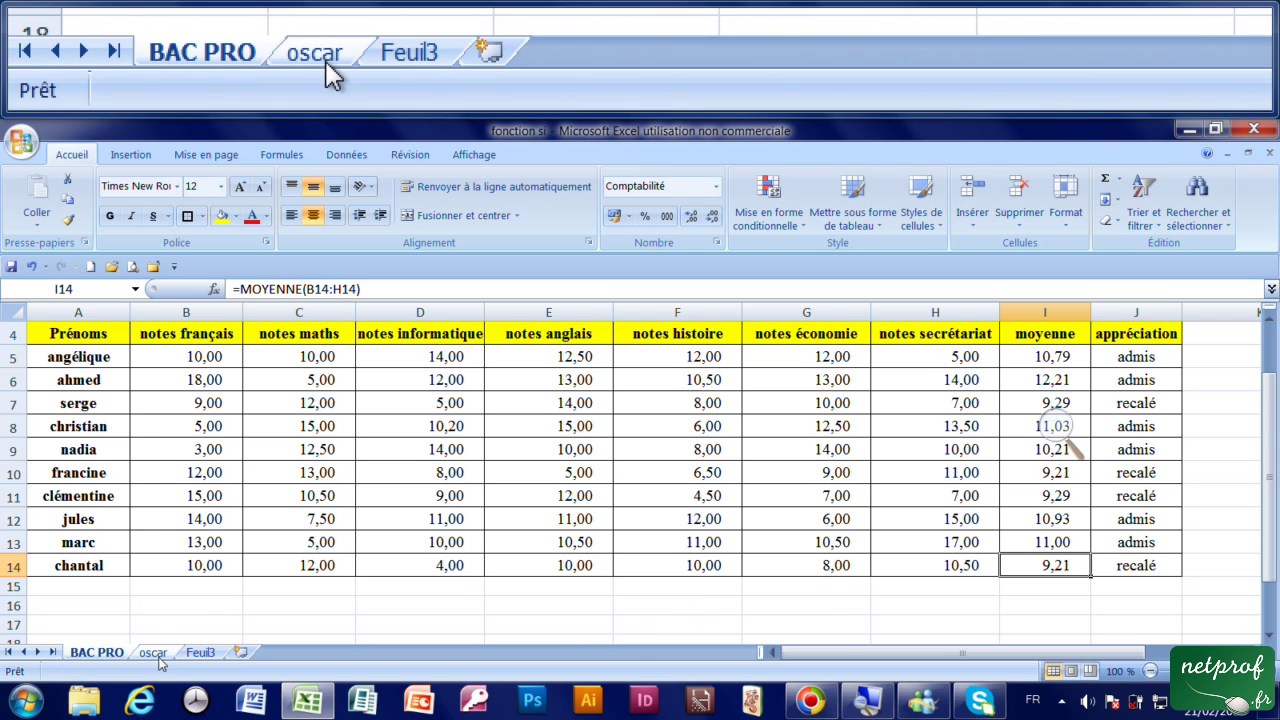
# On the oscar sheet, set Melanie Griffee's film count in B4 to 15
pyautogui.click(158, 655)
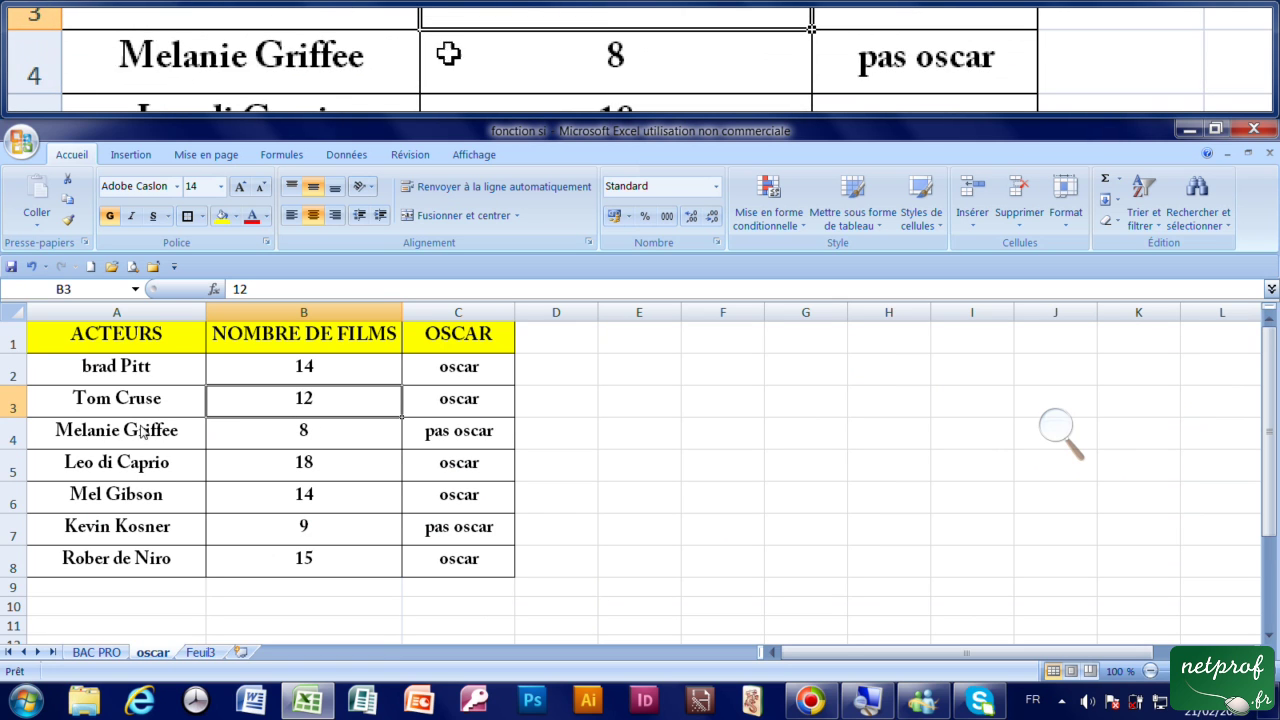
pyautogui.click(332, 437)
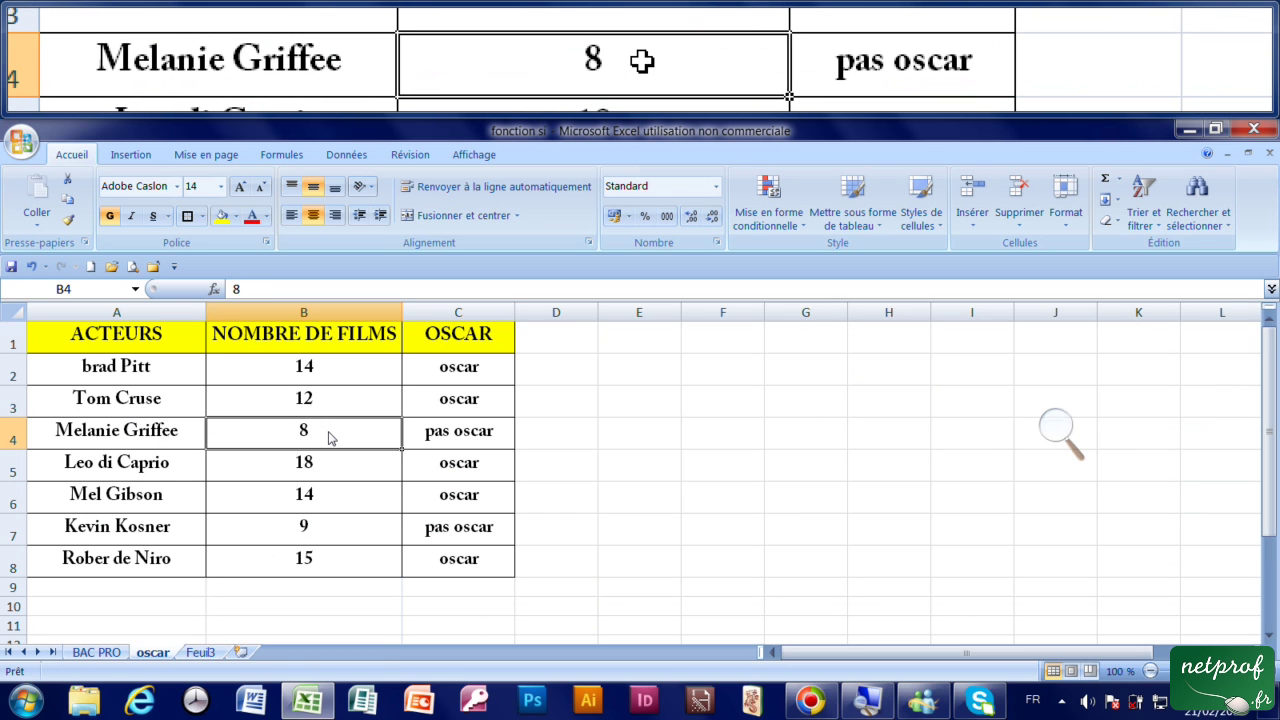
pyautogui.write('1')
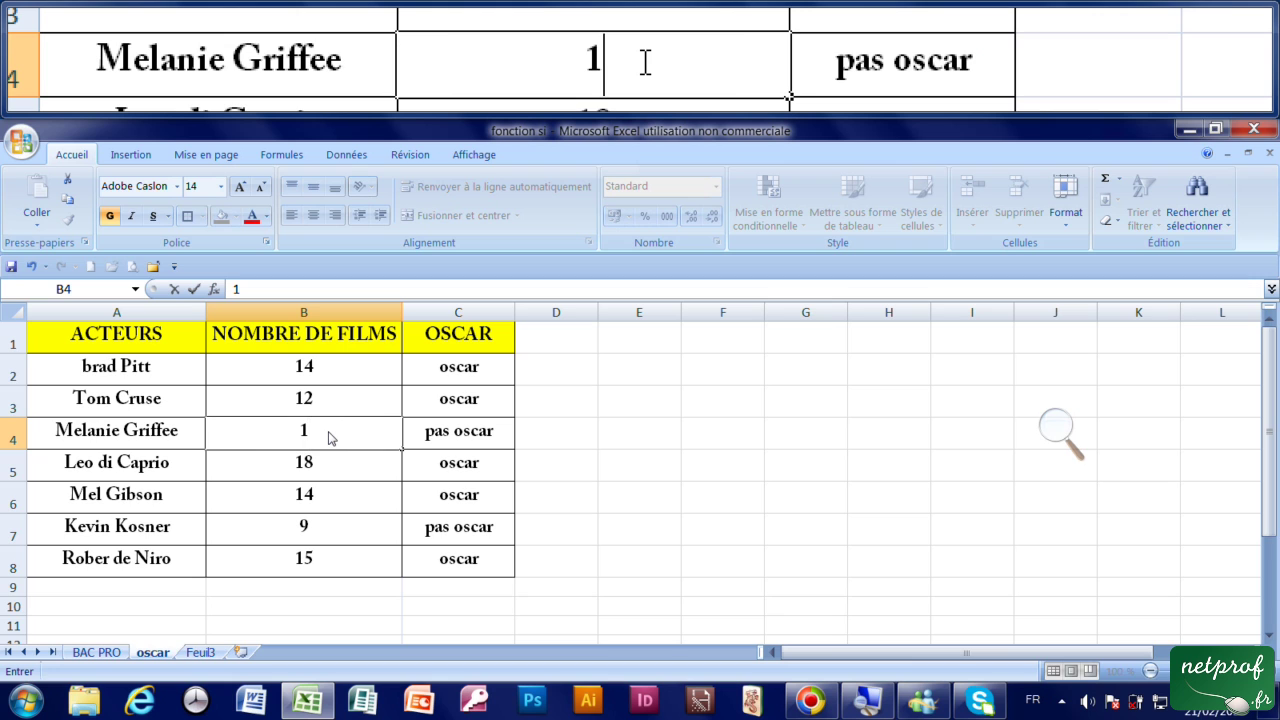
pyautogui.press('Return')
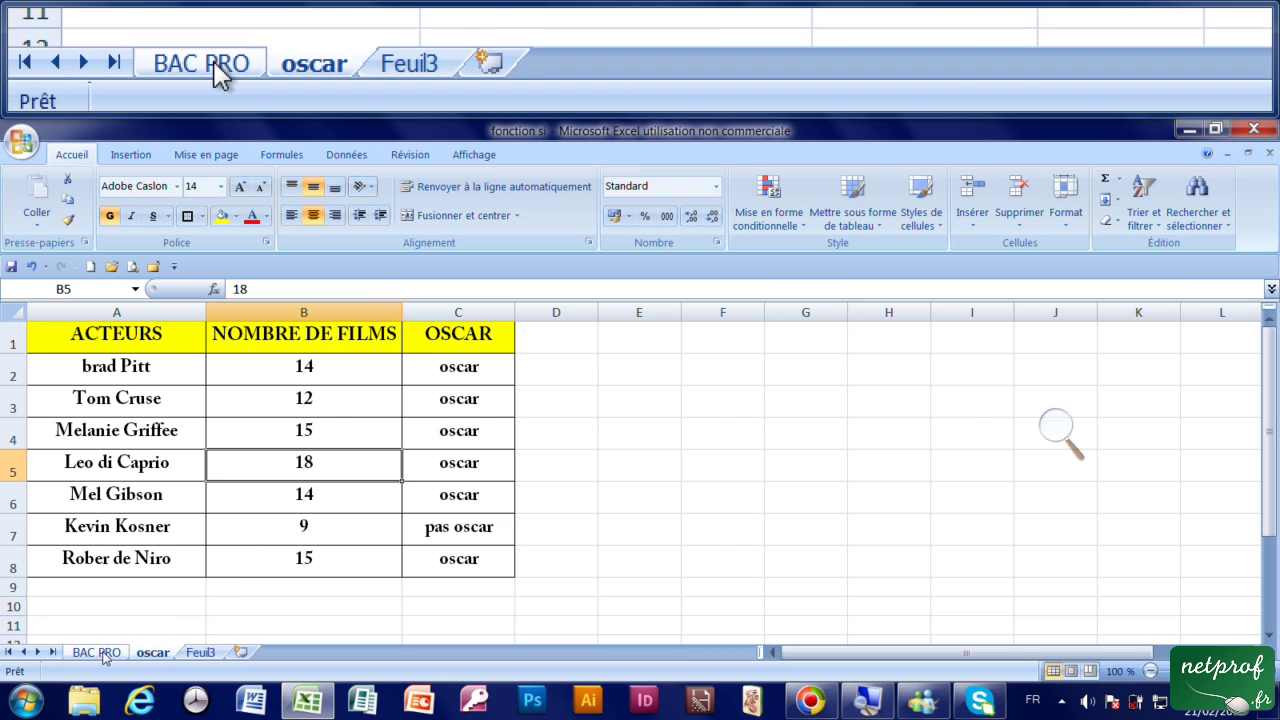
# Go back to the BAC PRO sheet and save the workbook
pyautogui.click(104, 651)
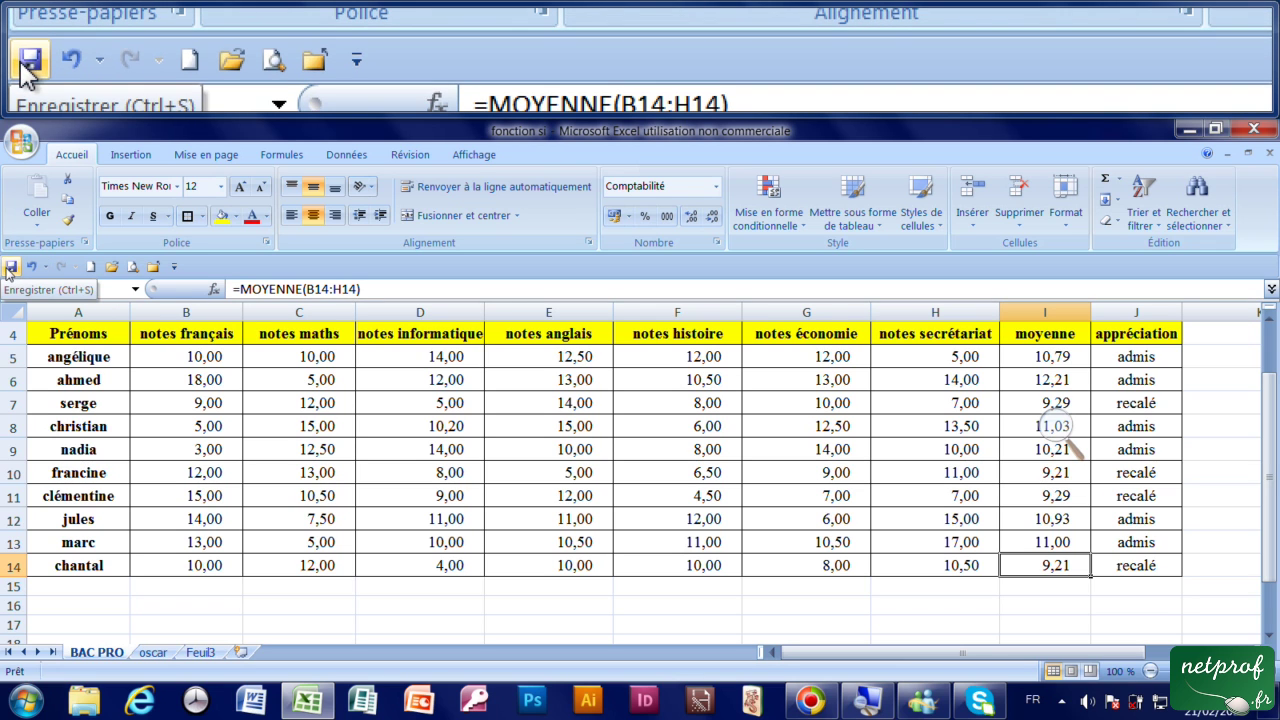
pyautogui.click(9, 268)
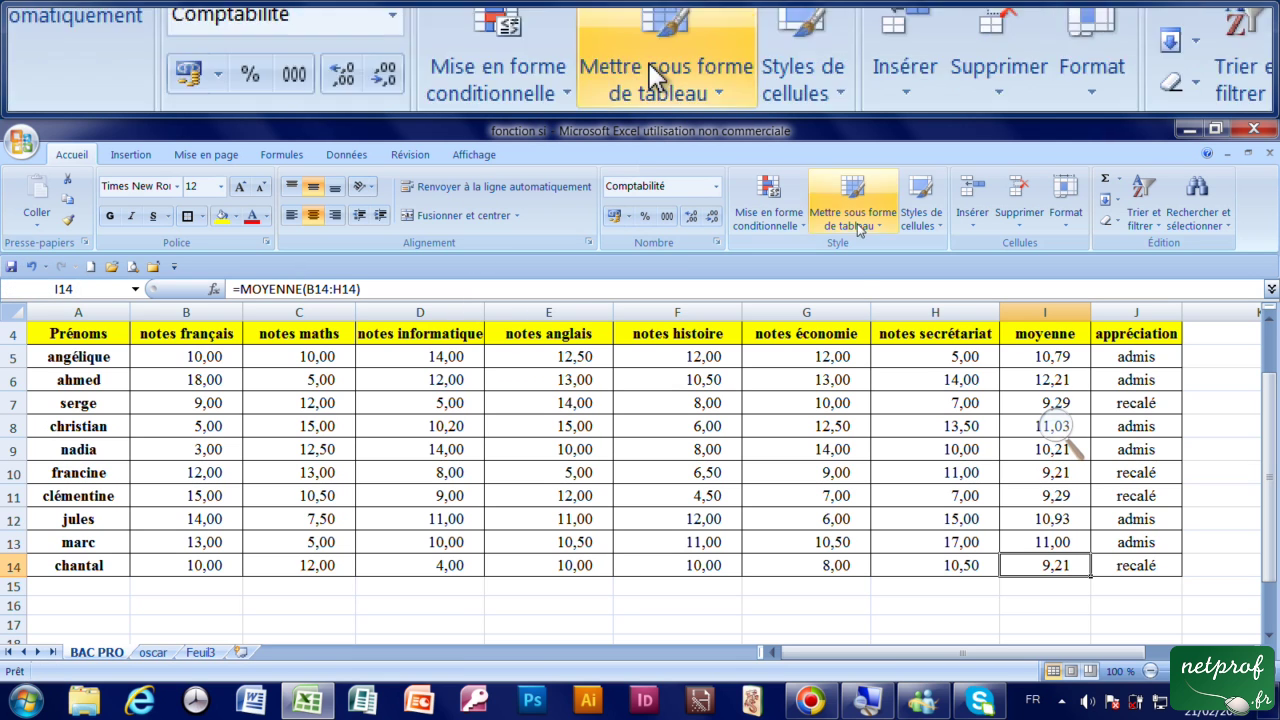
pyautogui.moveTo(817, 708)
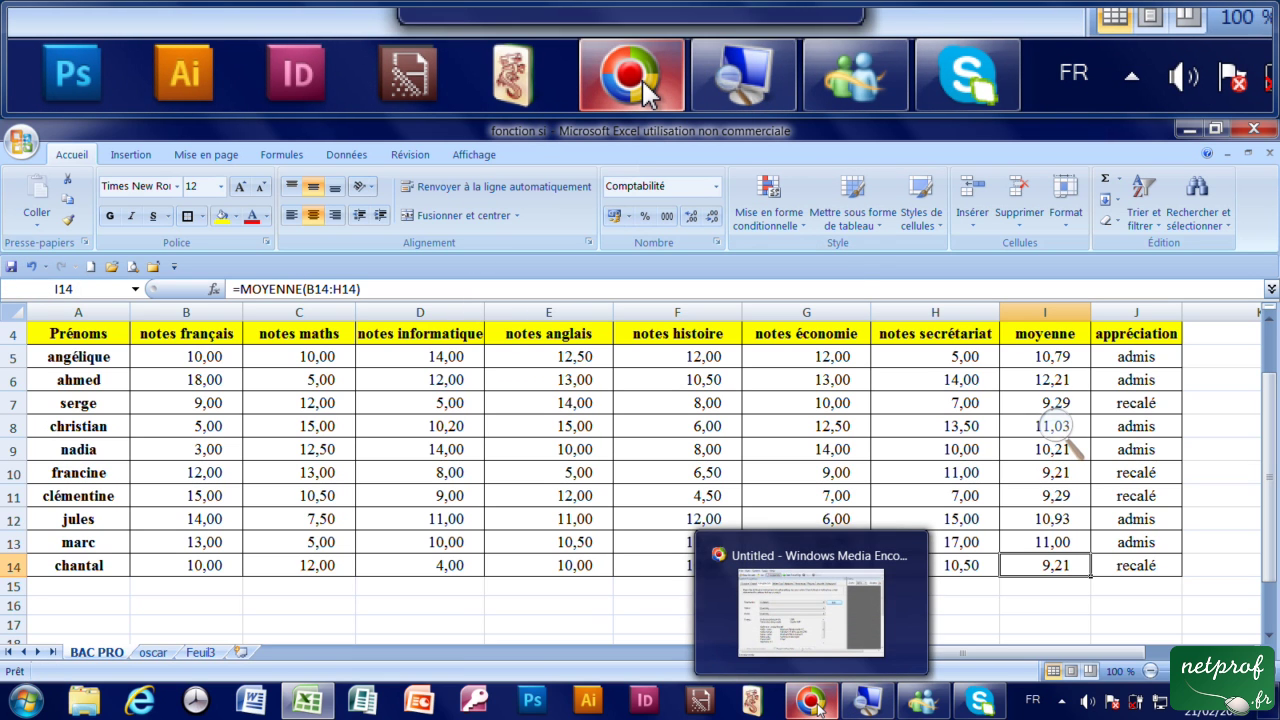